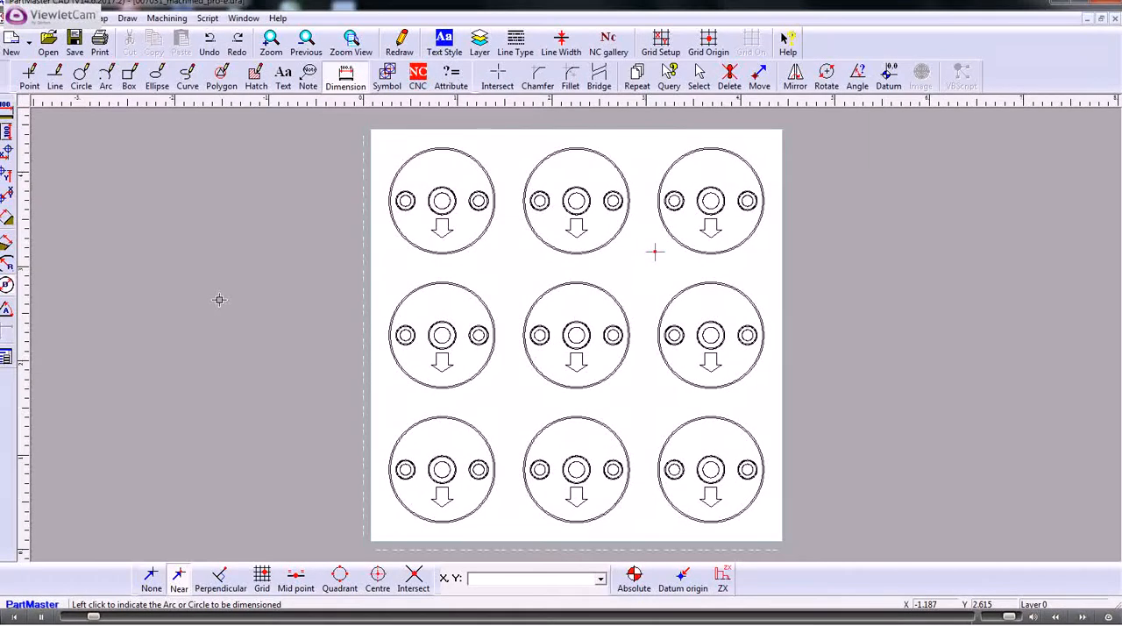
Step: Create a CNC point pattern 1.0" deep through the centres of the two small side holes in the lower-left disc
{"action": "left_click", "coordinate": [270, 42]}
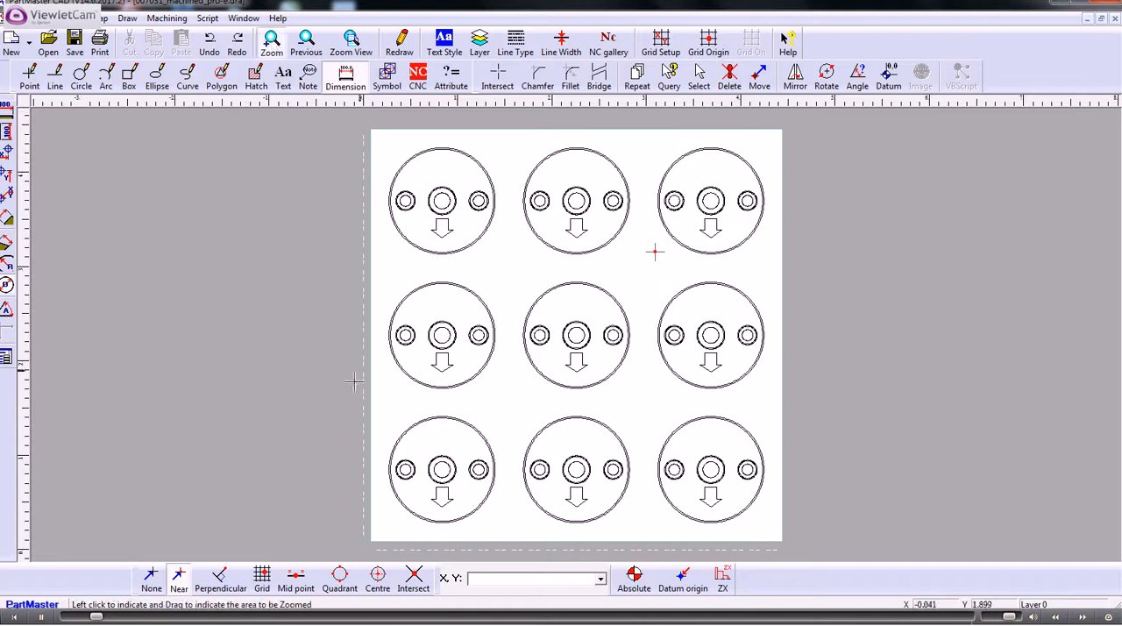
{"action": "left_click_drag", "start_coordinate": [366, 390], "coordinate": [519, 554]}
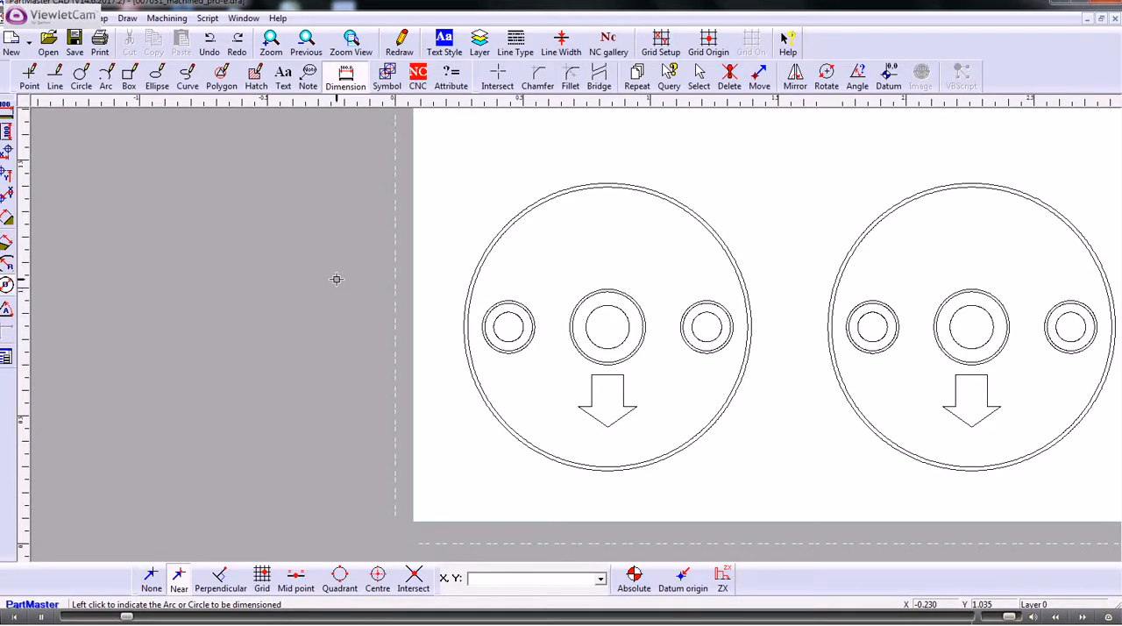
{"action": "left_click", "coordinate": [419, 78]}
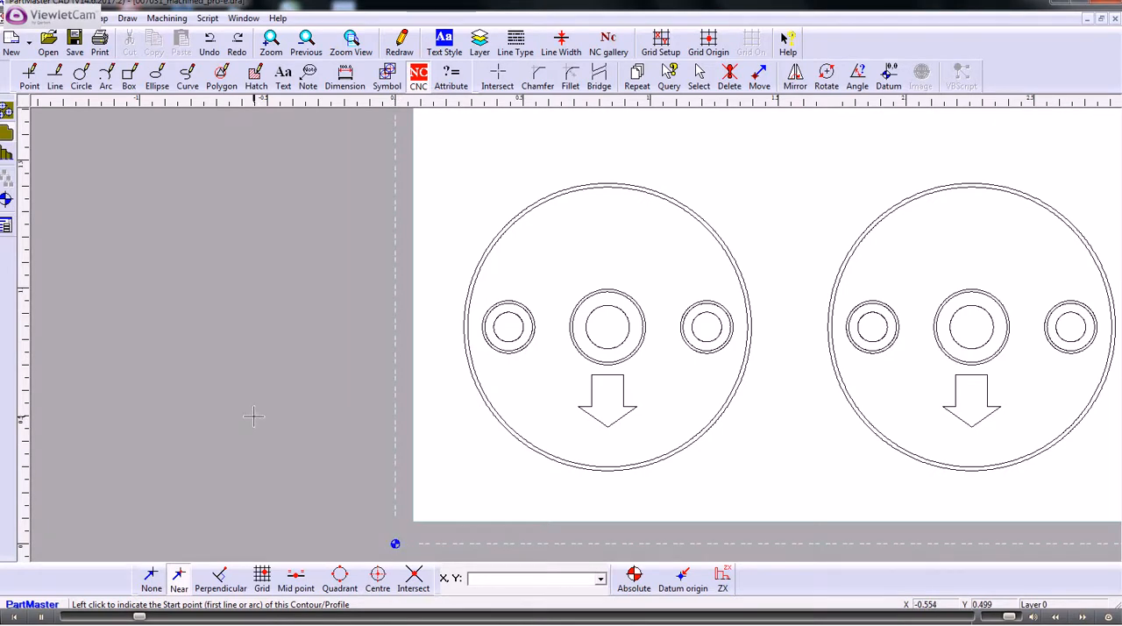
{"action": "left_click", "coordinate": [7, 200]}
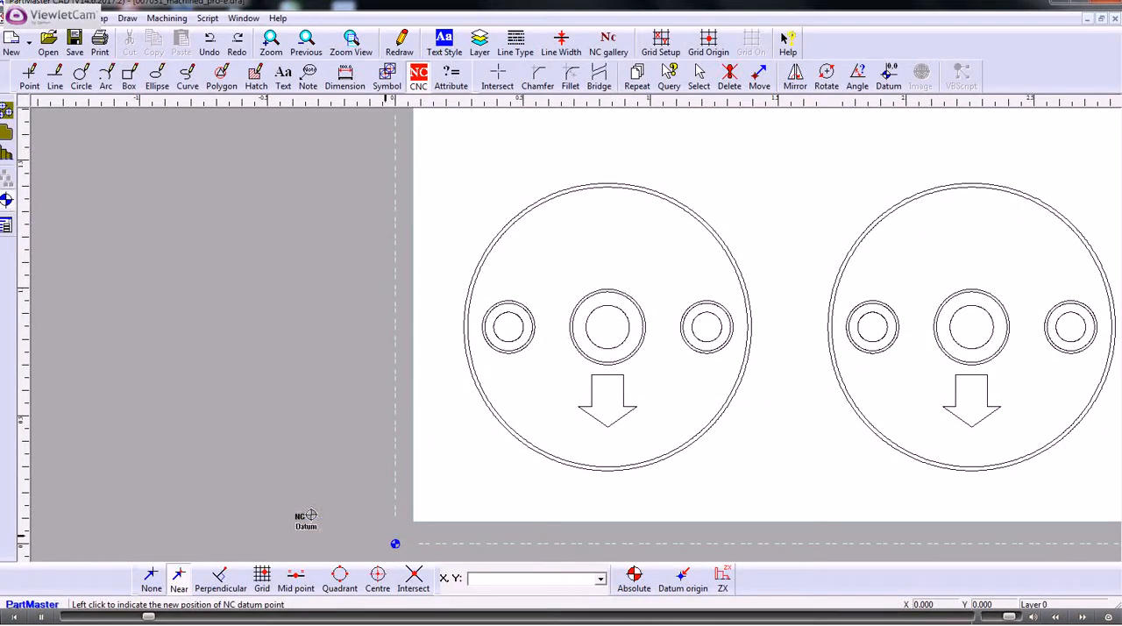
{"action": "left_click", "coordinate": [6, 109]}
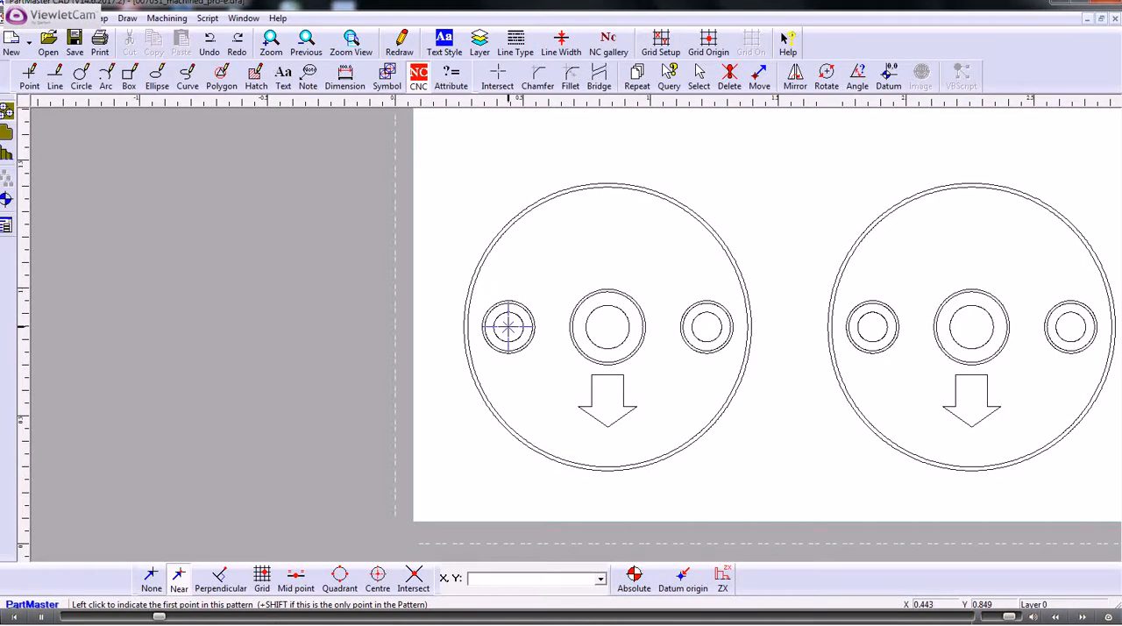
{"action": "left_click", "coordinate": [509, 327], "text": "shift"}
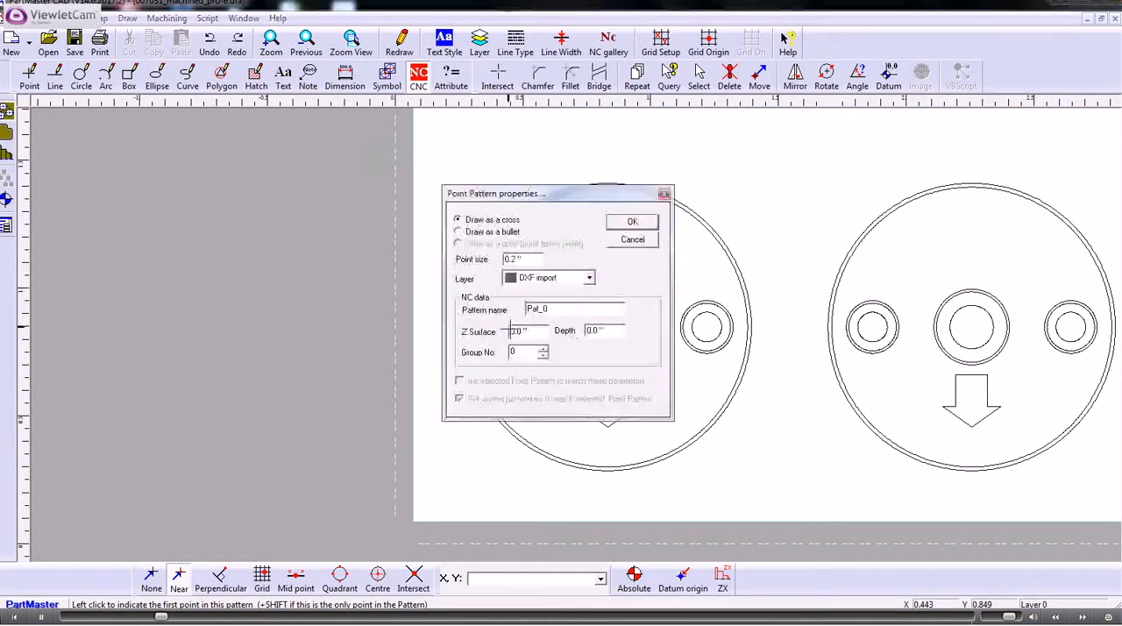
{"action": "left_click_drag", "start_coordinate": [607, 331], "coordinate": [565, 329]}
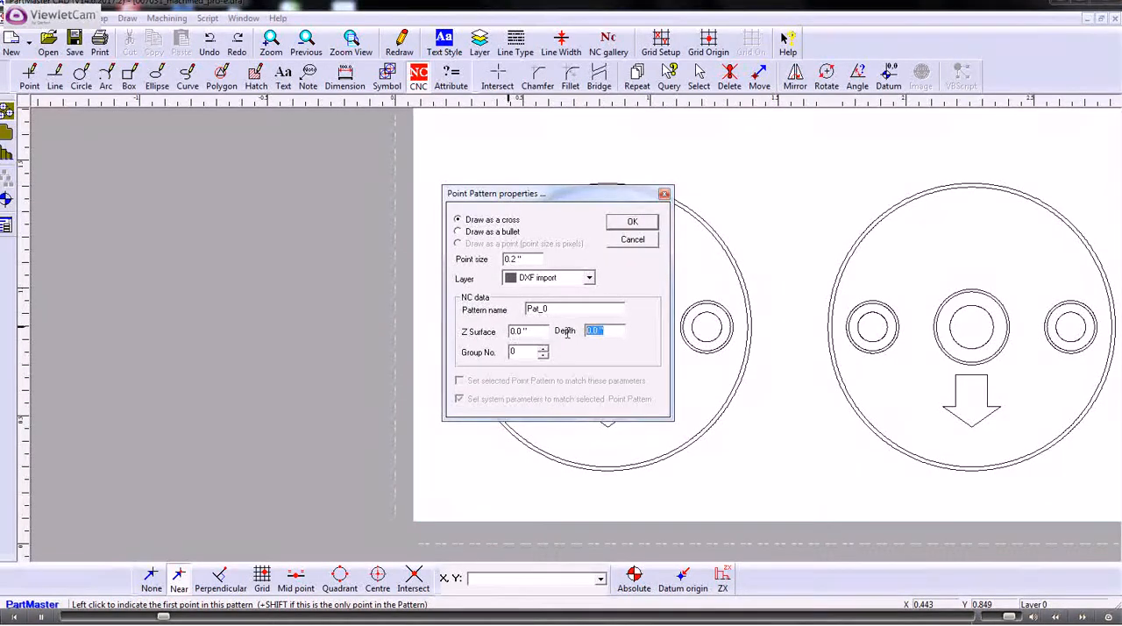
{"action": "type", "text": "."}
{"action": "type", "text": "1"}
{"action": "left_click", "coordinate": [632, 222]}
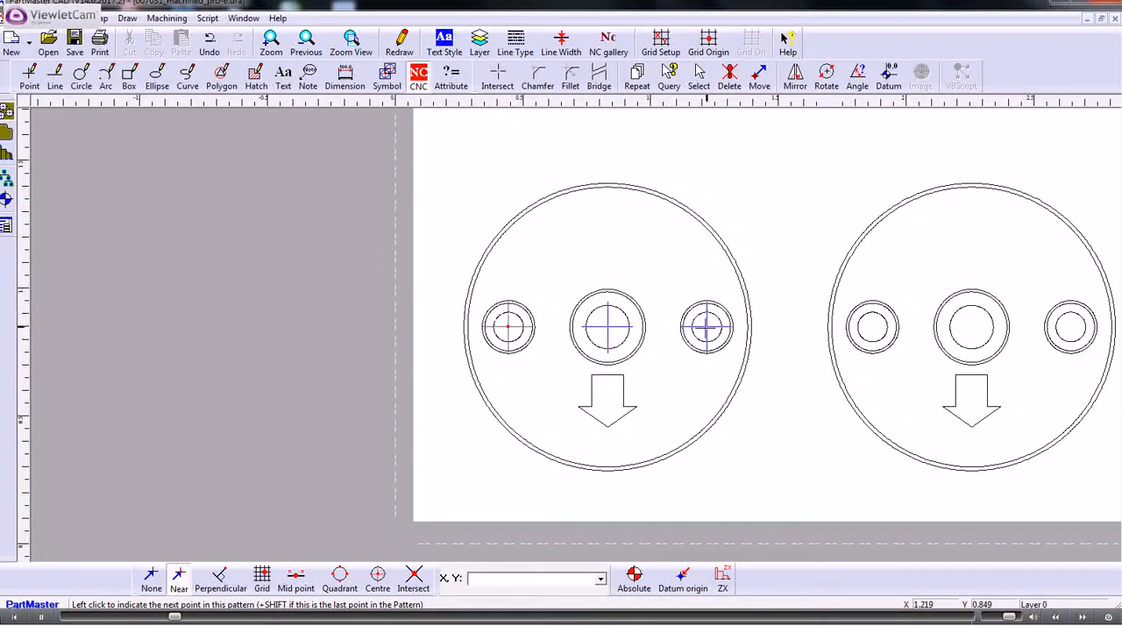
{"action": "left_click", "coordinate": [707, 326]}
{"action": "left_click", "coordinate": [708, 326], "text": "shift"}
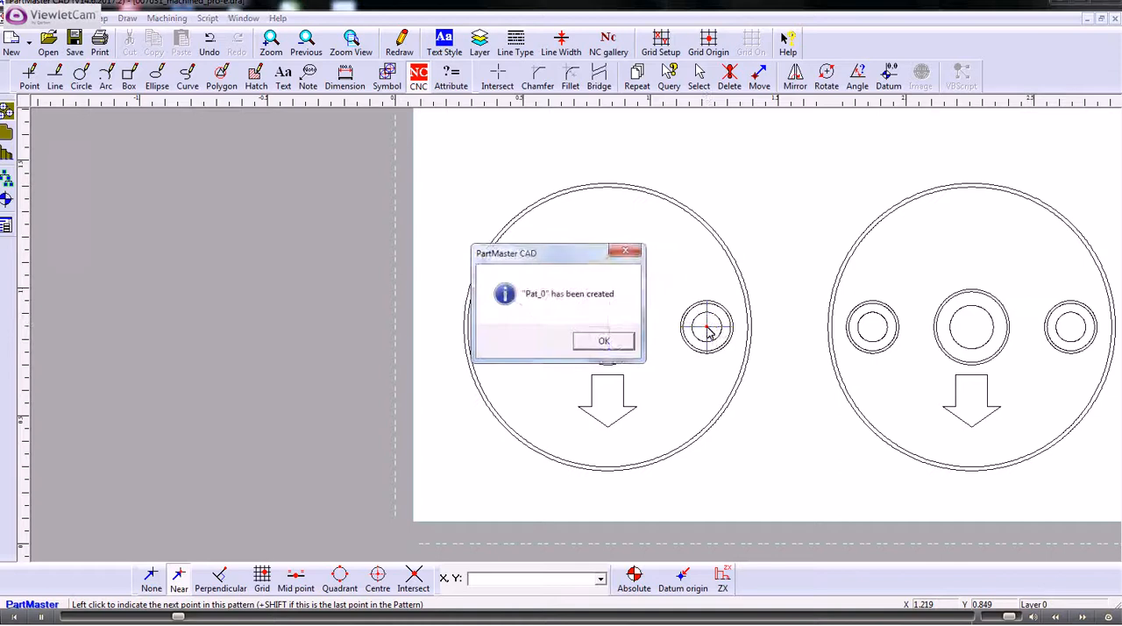
{"action": "left_click", "coordinate": [609, 342]}
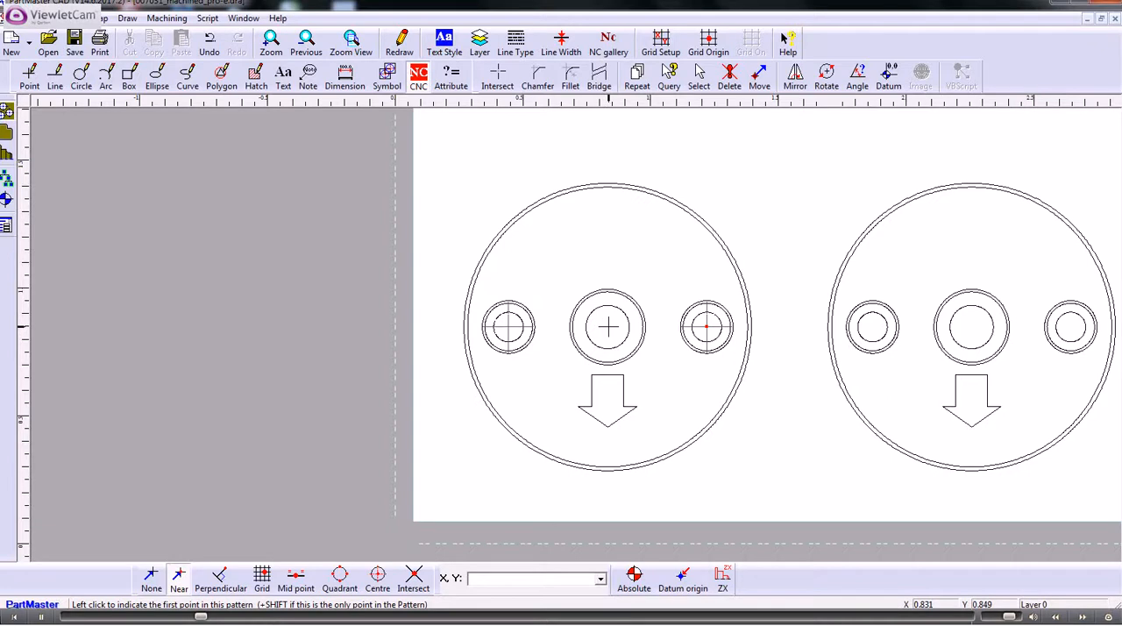
Step: Create a single-point CNC pattern 1.0" deep at the centre hole of the lower-left disc
{"action": "left_click", "coordinate": [609, 326], "text": "shift"}
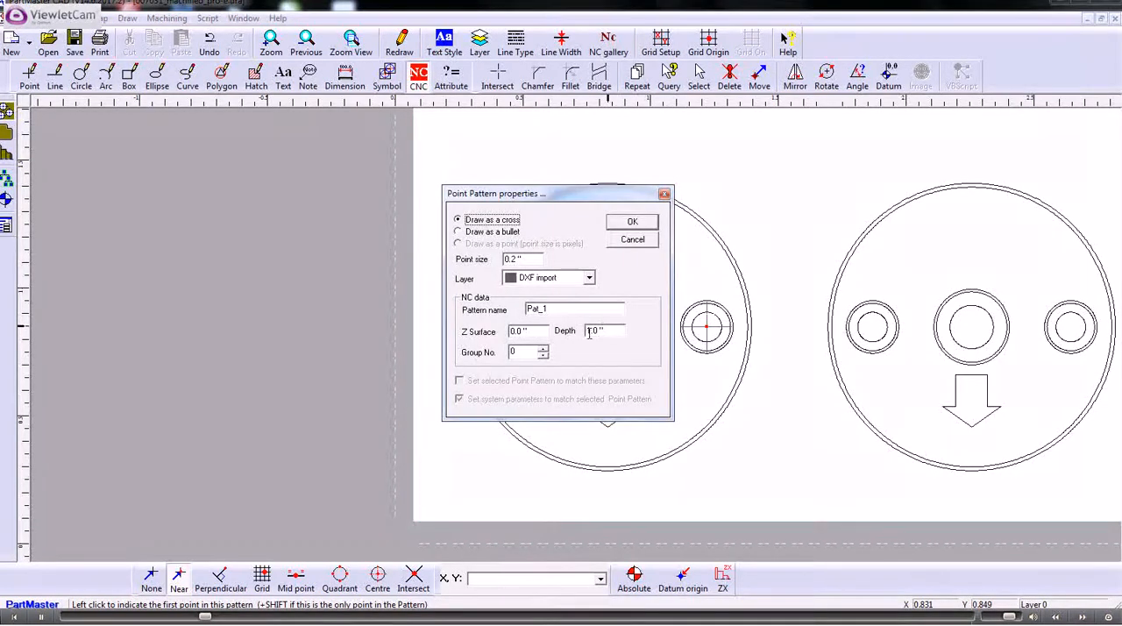
{"action": "left_click", "coordinate": [629, 224]}
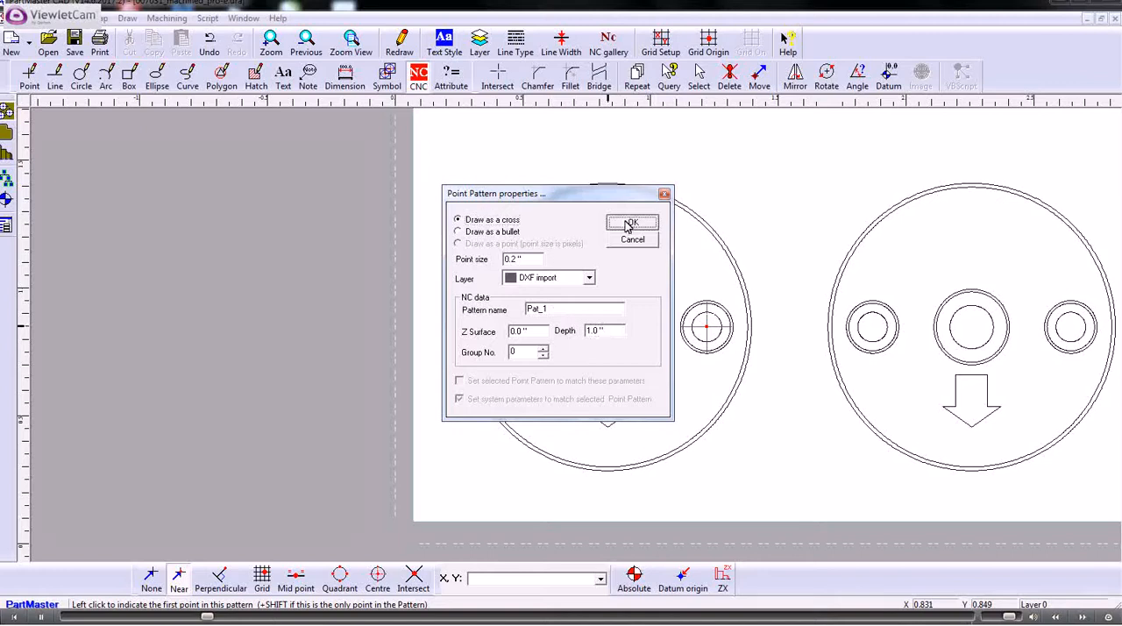
{"action": "left_click", "coordinate": [618, 340]}
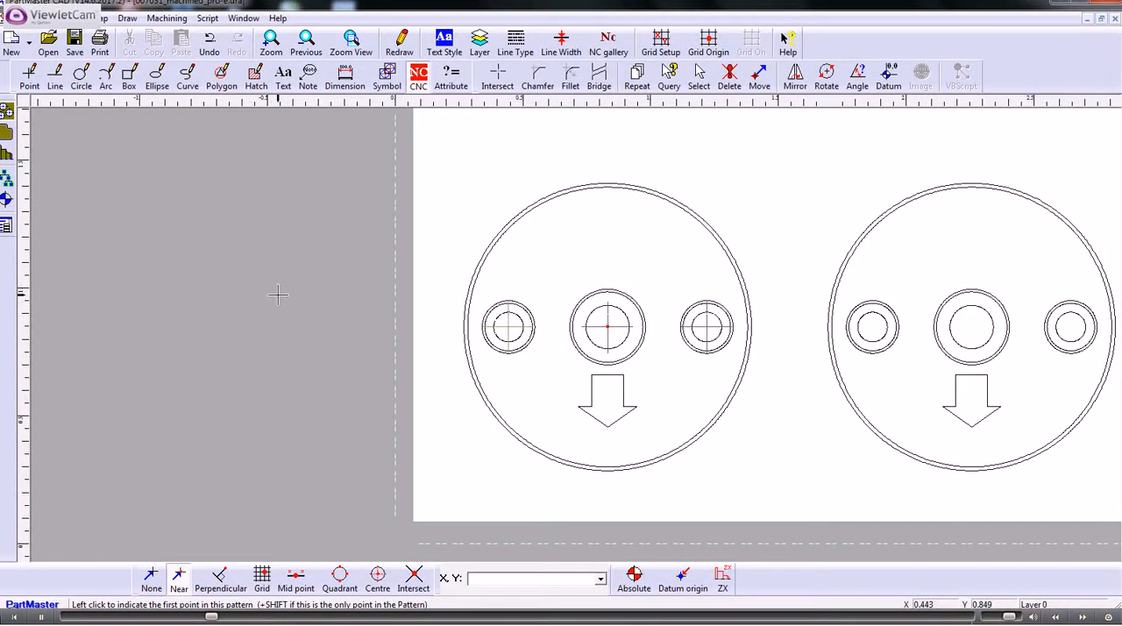
Step: Create a closed clockwise CNC contour from the left hole's middle circle, starting at 0 degrees, with a depth of 0.25"
{"action": "scroll", "coordinate": [278, 295], "scroll_direction": "up", "scroll_amount": 3}
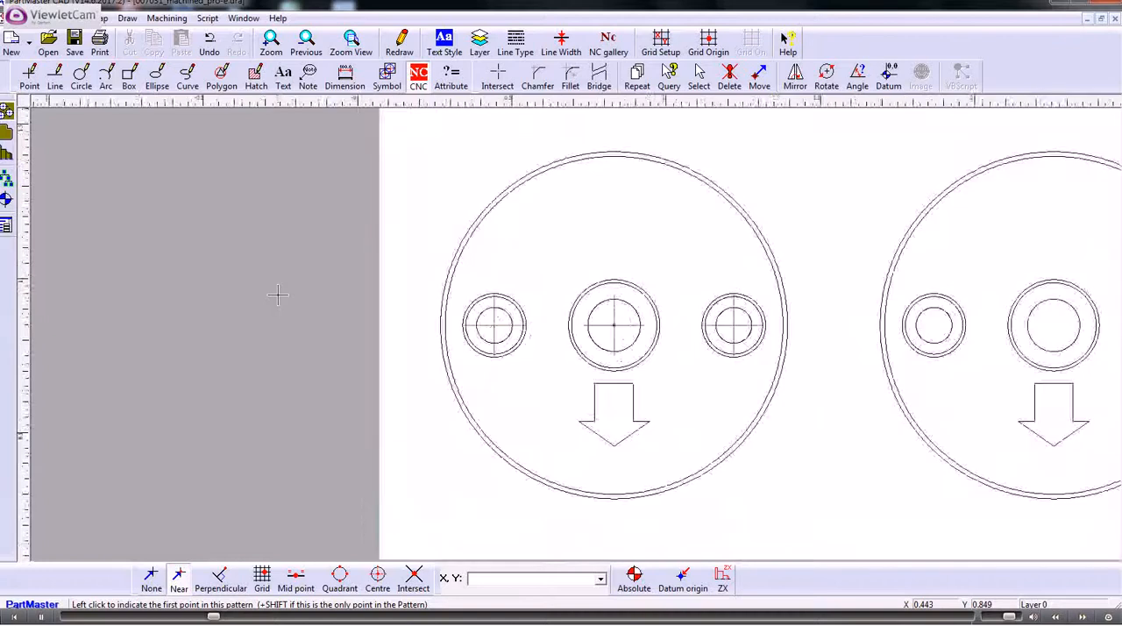
{"action": "scroll", "coordinate": [278, 295], "scroll_direction": "up", "scroll_amount": 1}
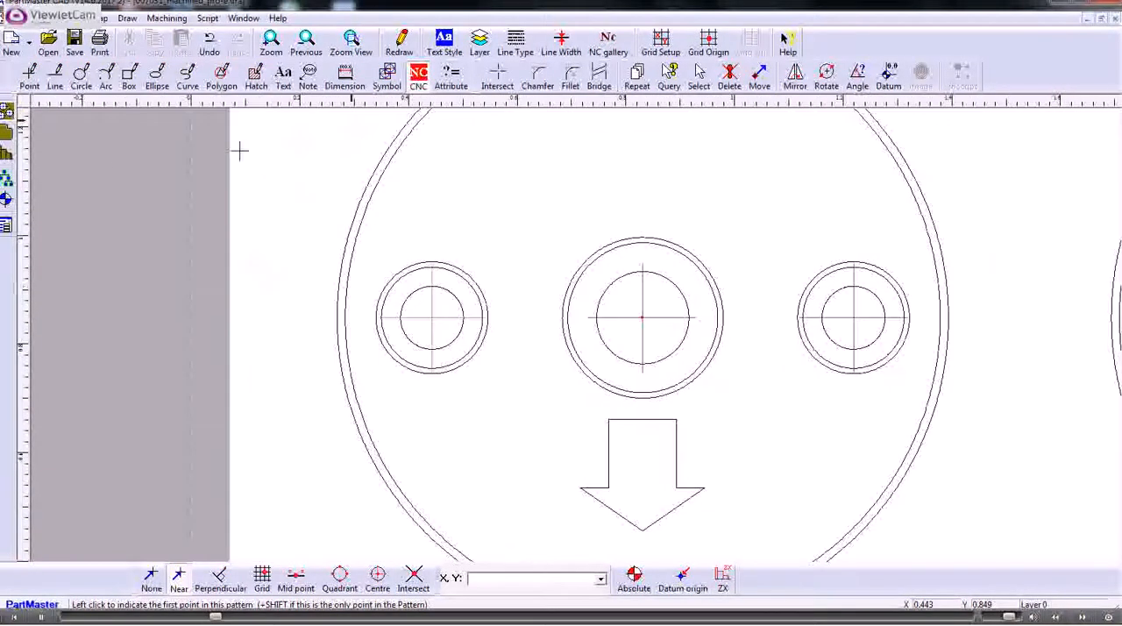
{"action": "left_click", "coordinate": [9, 132]}
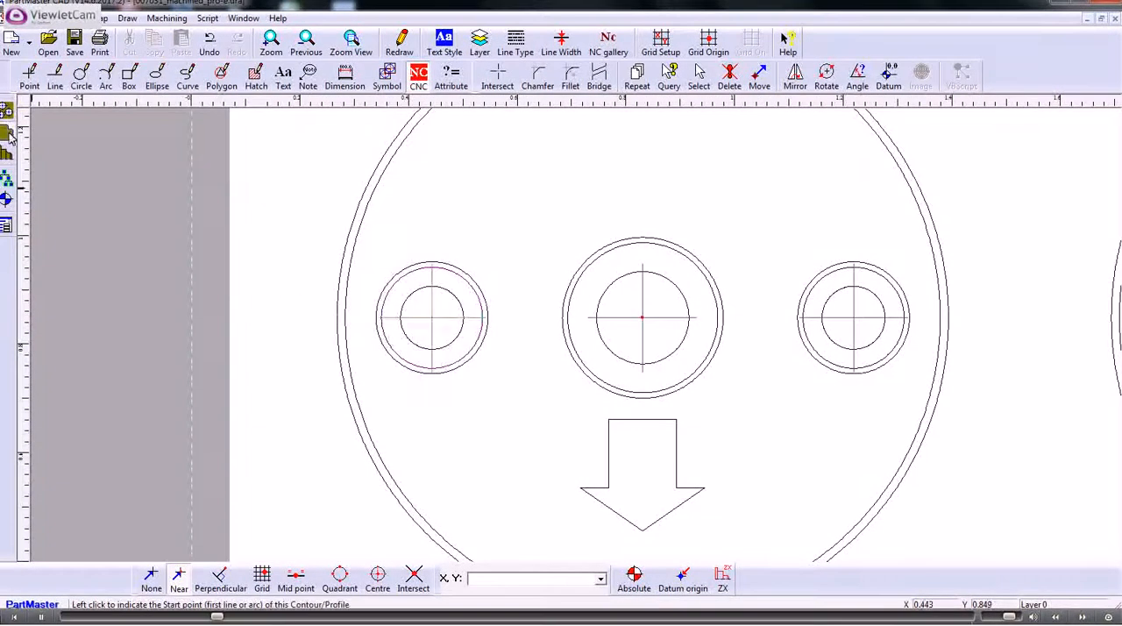
{"action": "left_click", "coordinate": [473, 291]}
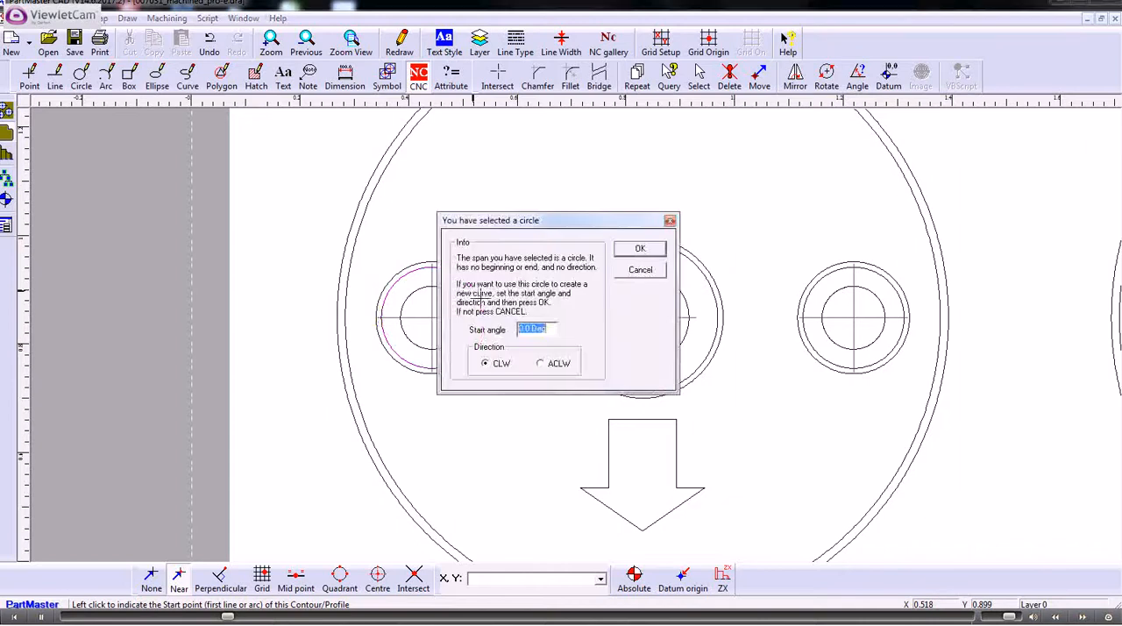
{"action": "left_click", "coordinate": [639, 249]}
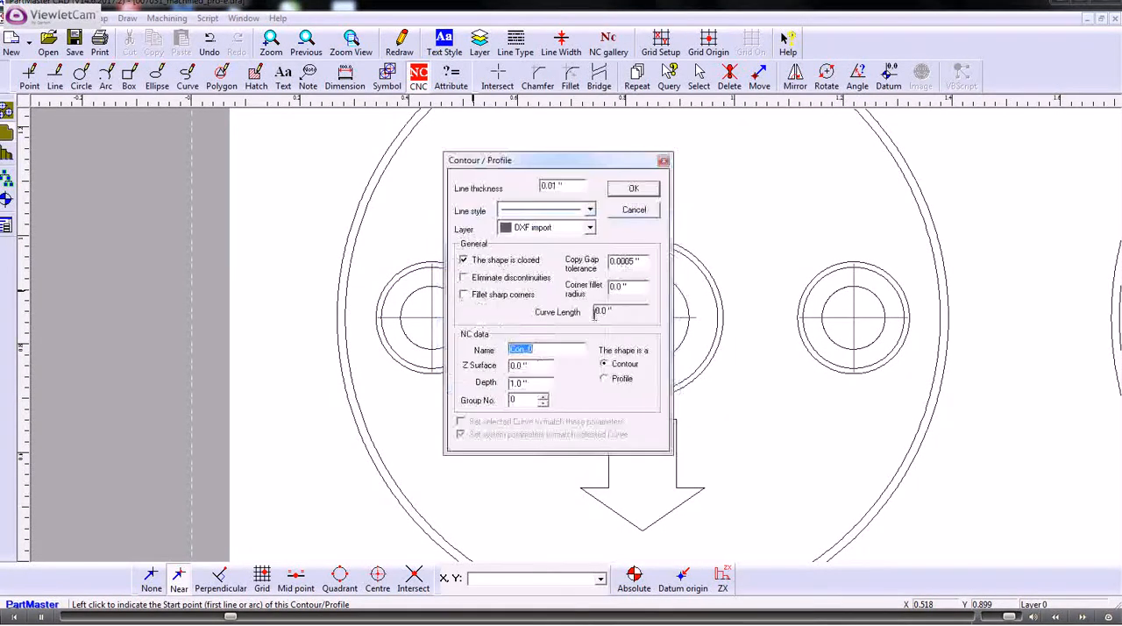
{"action": "double_click", "coordinate": [534, 382]}
{"action": "type", "text": ".25"}
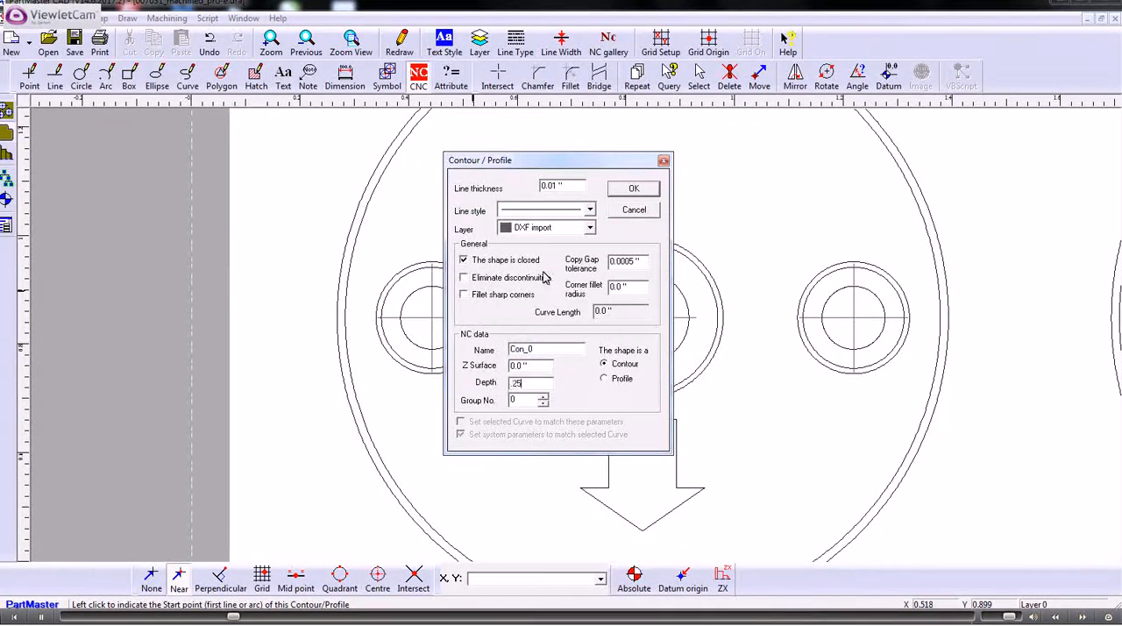
{"action": "left_click", "coordinate": [637, 191]}
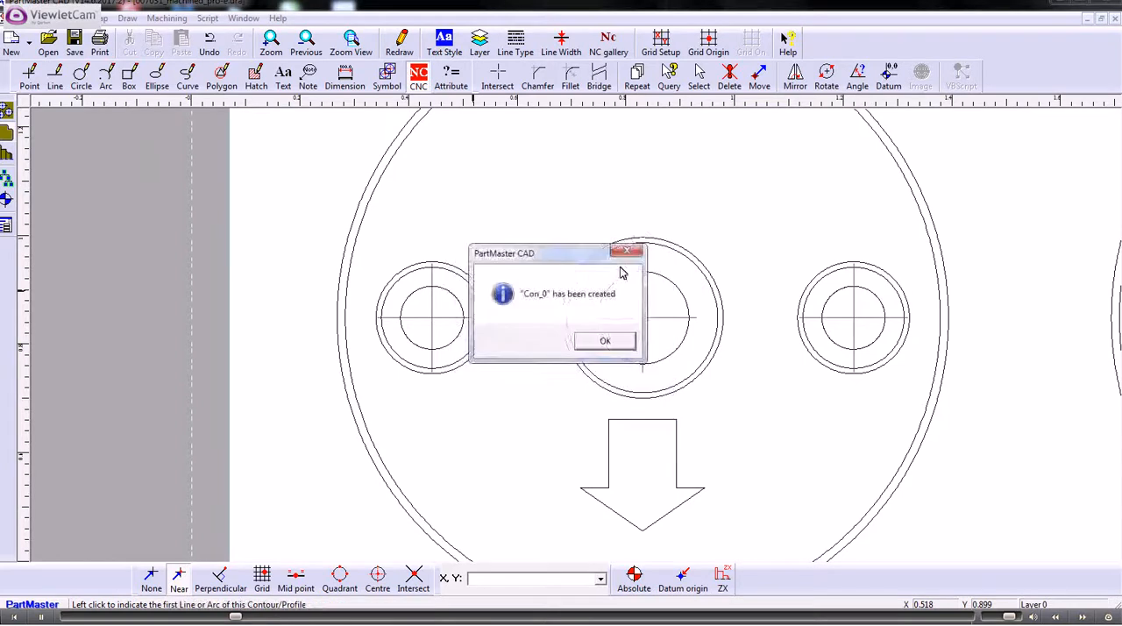
{"action": "left_click", "coordinate": [614, 343]}
Step: Create a closed clockwise contour from the centre hole's middle circle, 0.25" deep
{"action": "left_click", "coordinate": [712, 341]}
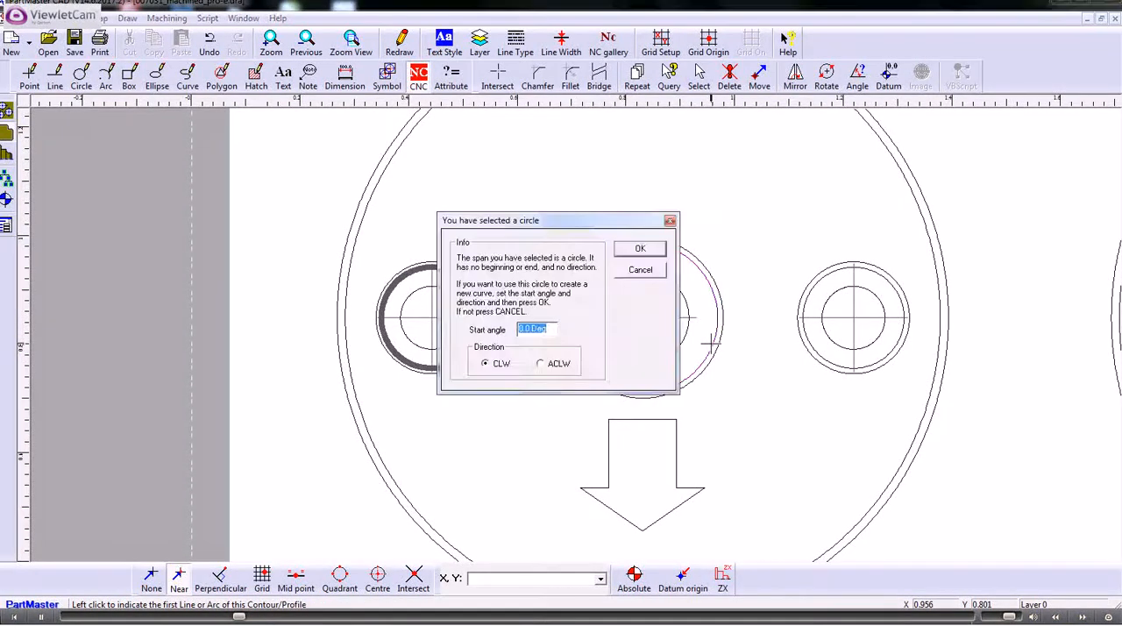
{"action": "left_click", "coordinate": [624, 252]}
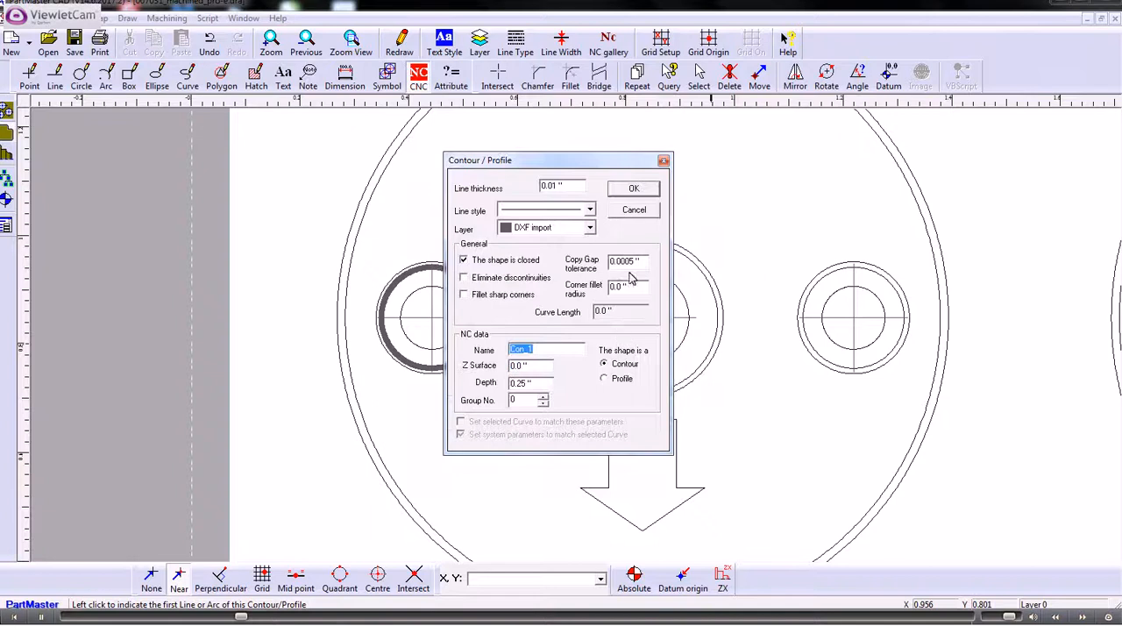
{"action": "left_click", "coordinate": [630, 191]}
{"action": "left_click", "coordinate": [603, 342]}
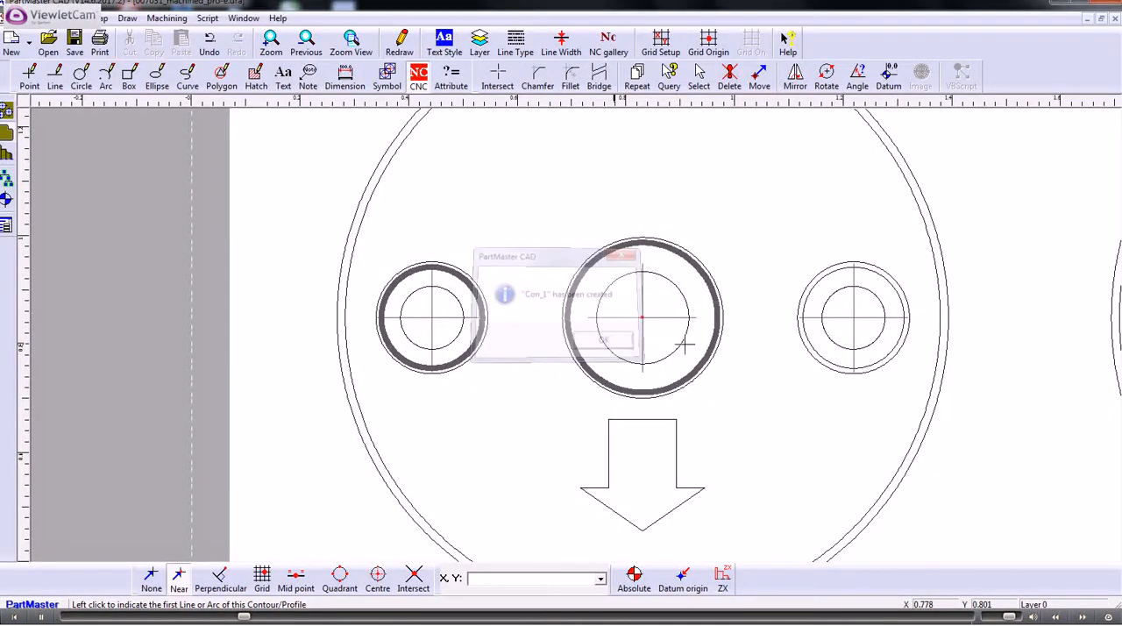
Step: Create a closed clockwise contour from the right hole's middle circle, 0.25" deep
{"action": "left_click", "coordinate": [897, 346]}
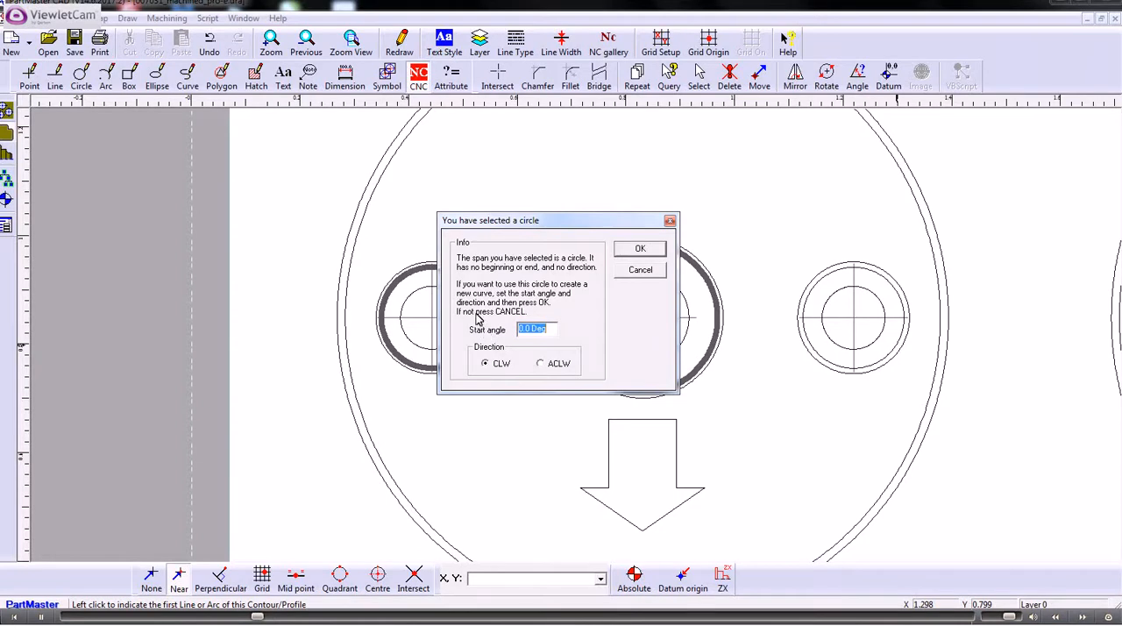
{"action": "left_click", "coordinate": [638, 250]}
{"action": "left_click", "coordinate": [632, 191]}
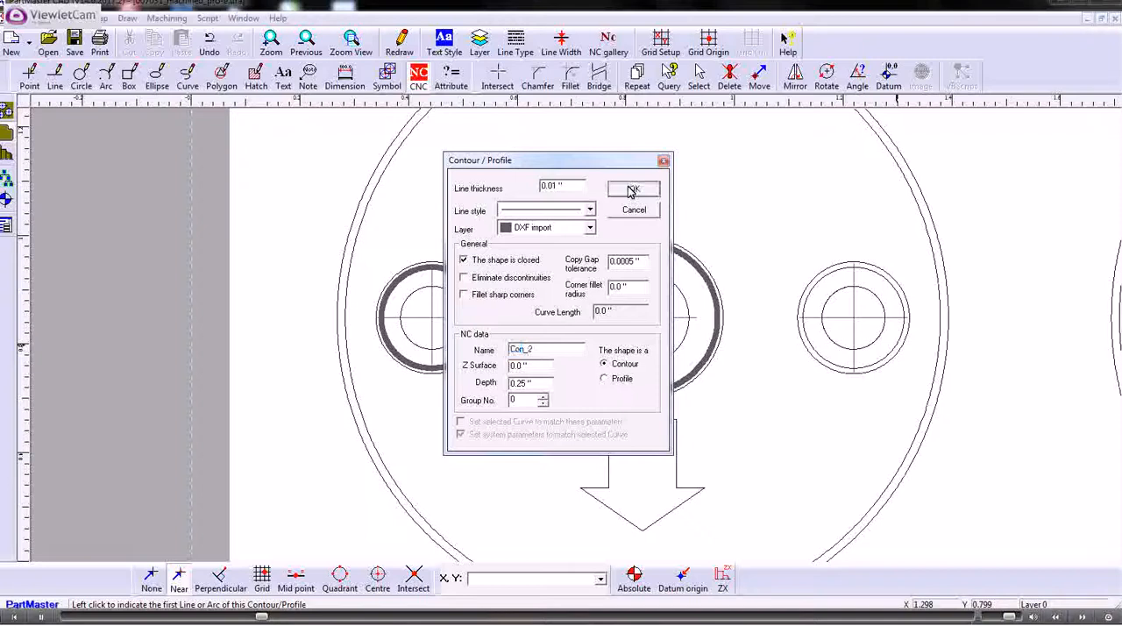
{"action": "left_click", "coordinate": [604, 343]}
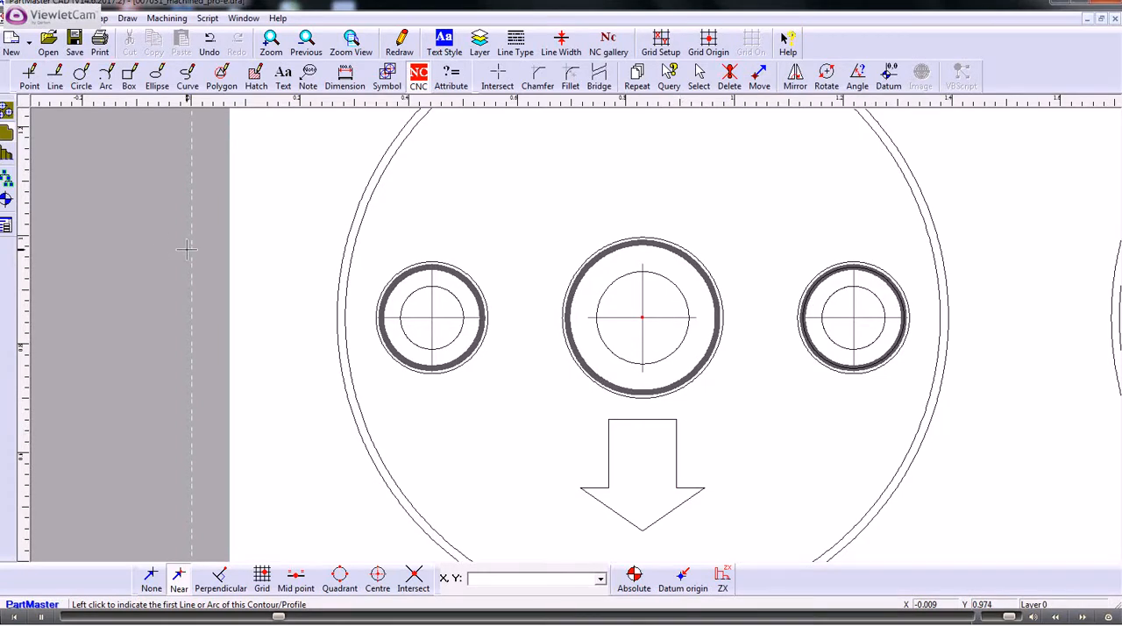
Step: Save the drawing under the new name am1 as a PartMaster drawing file
{"action": "left_click", "coordinate": [12, 18]}
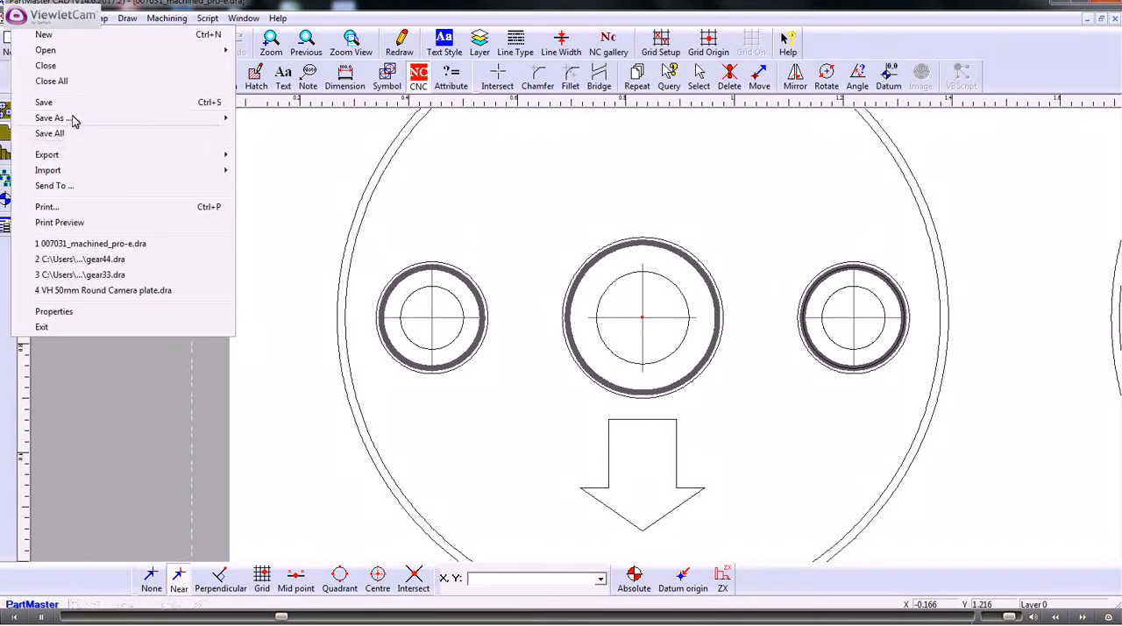
{"action": "mouse_move", "coordinate": [140, 119]}
{"action": "left_click", "coordinate": [272, 118]}
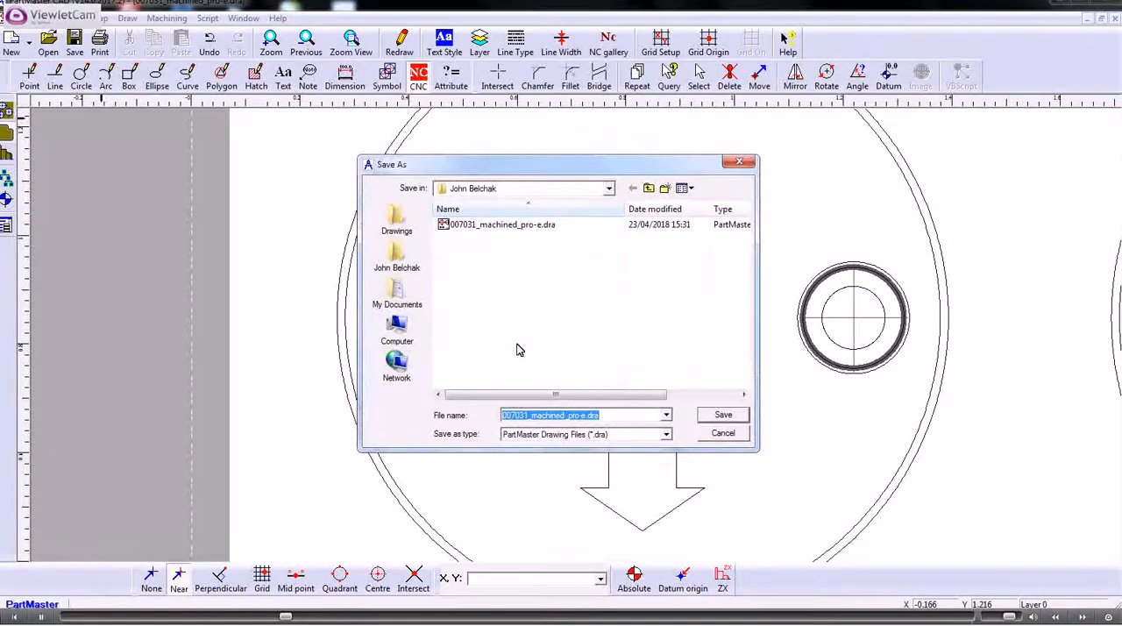
{"action": "type", "text": "am1"}
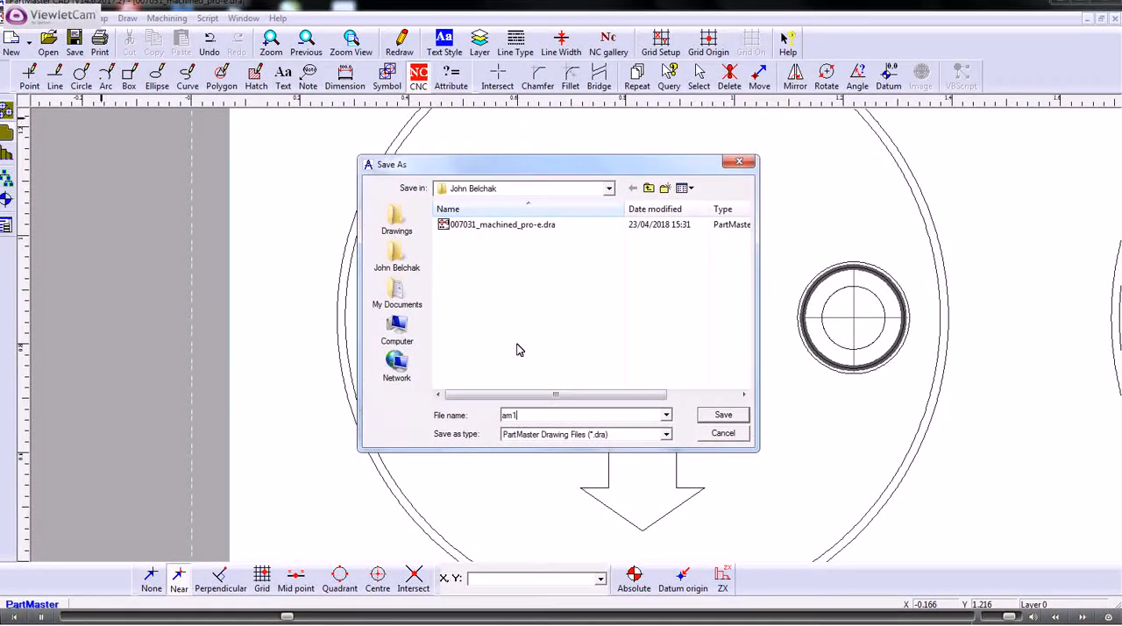
{"action": "left_click", "coordinate": [720, 415]}
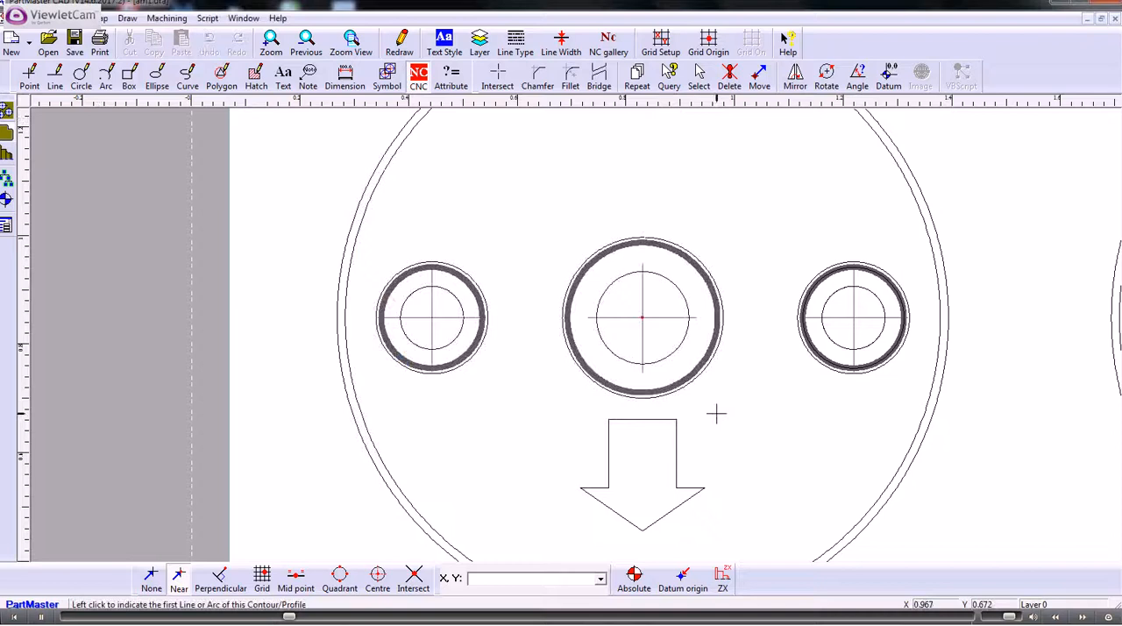
Step: Send the CNC geometry to PartMaster CAM with tool change Z and safe home Z at 4.0" and the clearplane at 2"
{"action": "left_click", "coordinate": [172, 20]}
{"action": "left_click", "coordinate": [182, 73]}
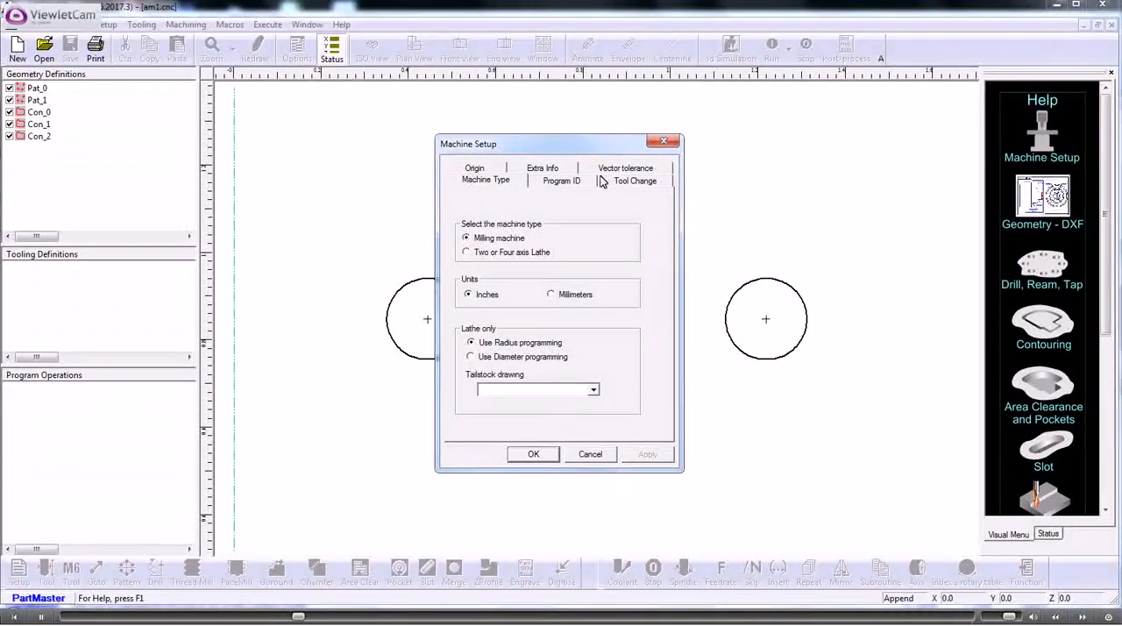
{"action": "left_click", "coordinate": [632, 182]}
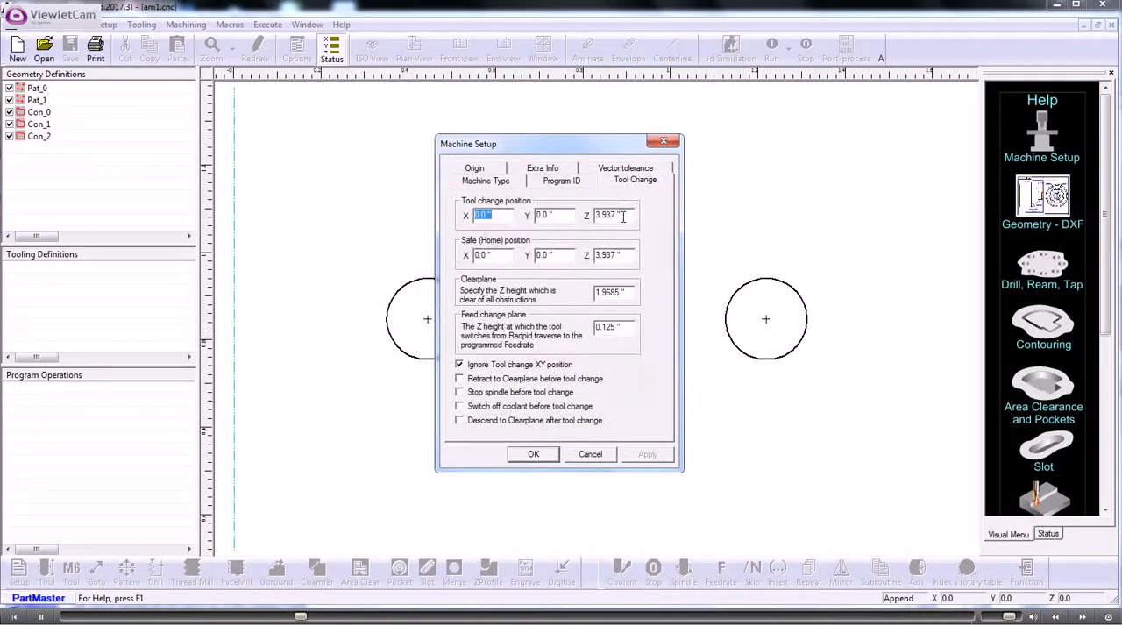
{"action": "left_click_drag", "start_coordinate": [624, 216], "coordinate": [566, 215]}
{"action": "type", "text": "4"}
{"action": "left_click_drag", "start_coordinate": [633, 257], "coordinate": [589, 257]}
{"action": "type", "text": "4"}
{"action": "left_click_drag", "start_coordinate": [629, 292], "coordinate": [549, 299]}
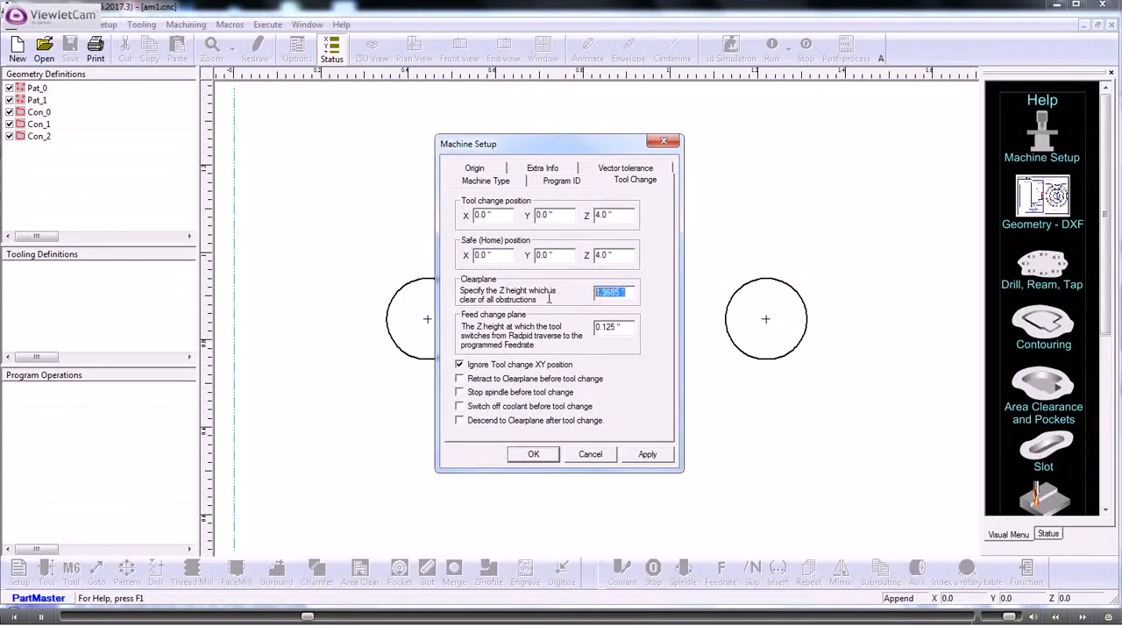
{"action": "type", "text": "2"}
{"action": "left_click", "coordinate": [533, 455]}
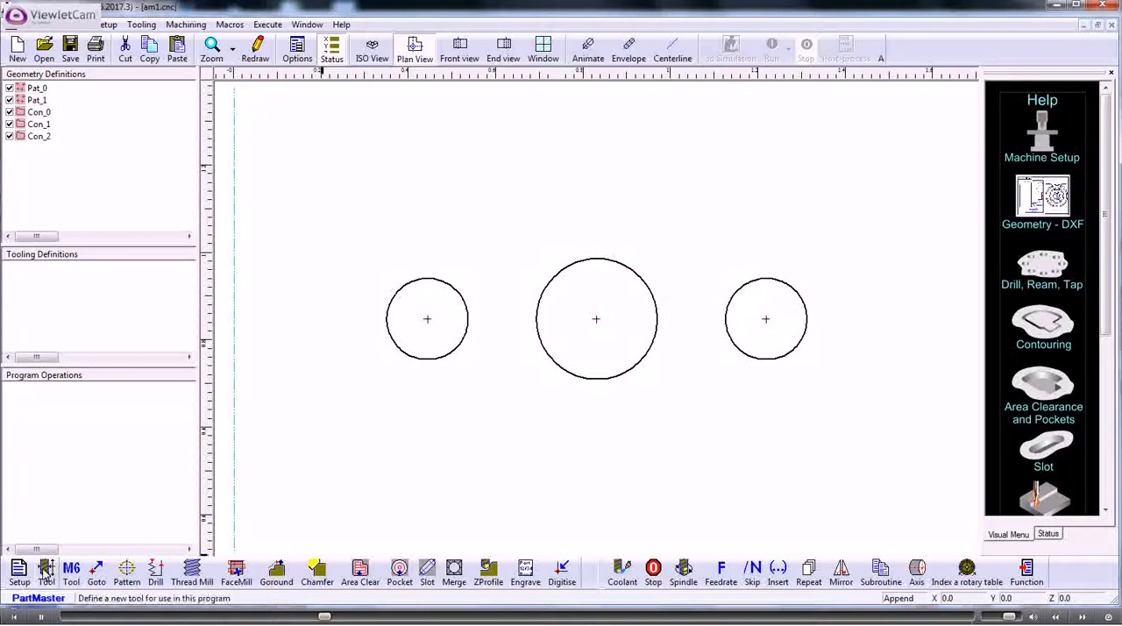
Step: Define tool 1 as a centre drill with a 0.125" diameter and 1.0" length
{"action": "left_click", "coordinate": [47, 571]}
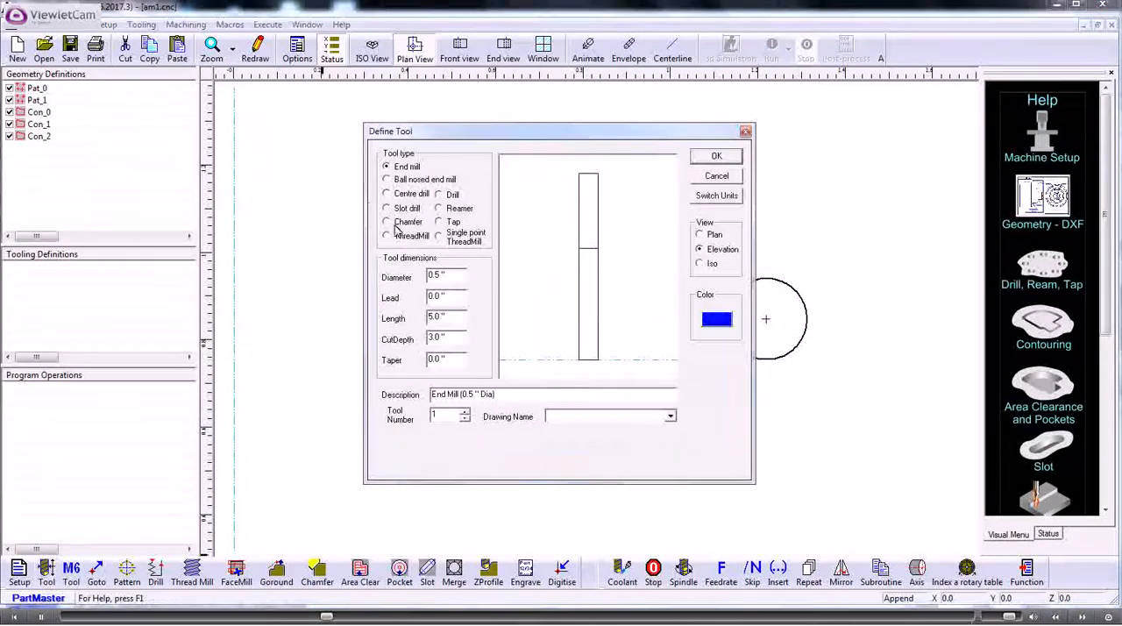
{"action": "left_click", "coordinate": [390, 196]}
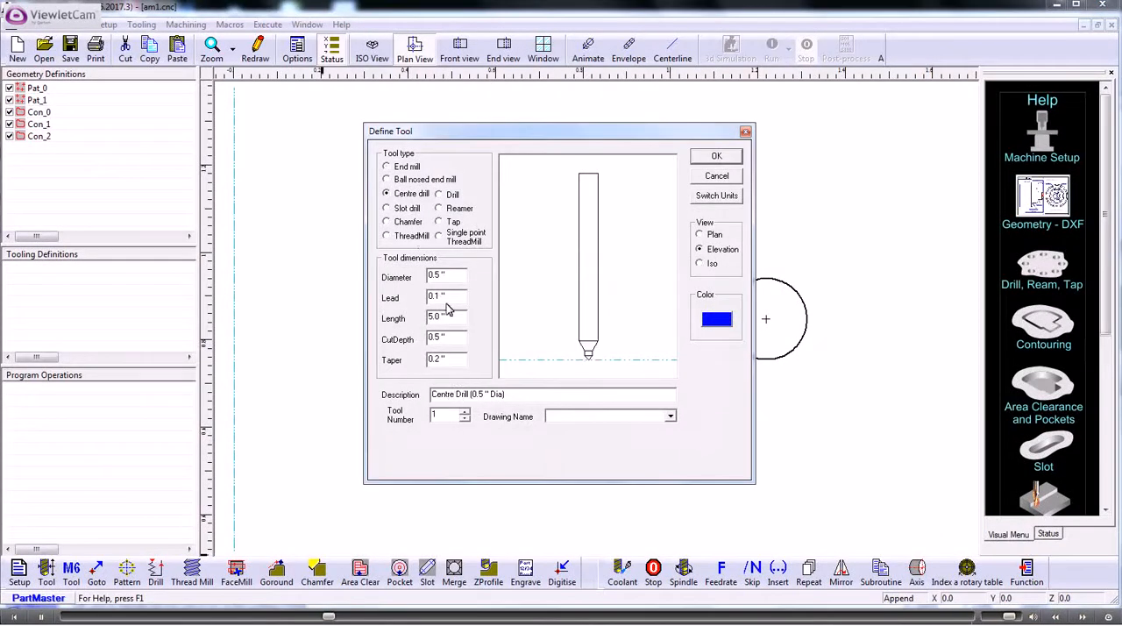
{"action": "left_click_drag", "start_coordinate": [450, 276], "coordinate": [412, 277]}
{"action": "type", "text": ".125"}
{"action": "left_click_drag", "start_coordinate": [454, 320], "coordinate": [416, 337]}
{"action": "type", "text": "1"}
{"action": "left_click", "coordinate": [530, 325]}
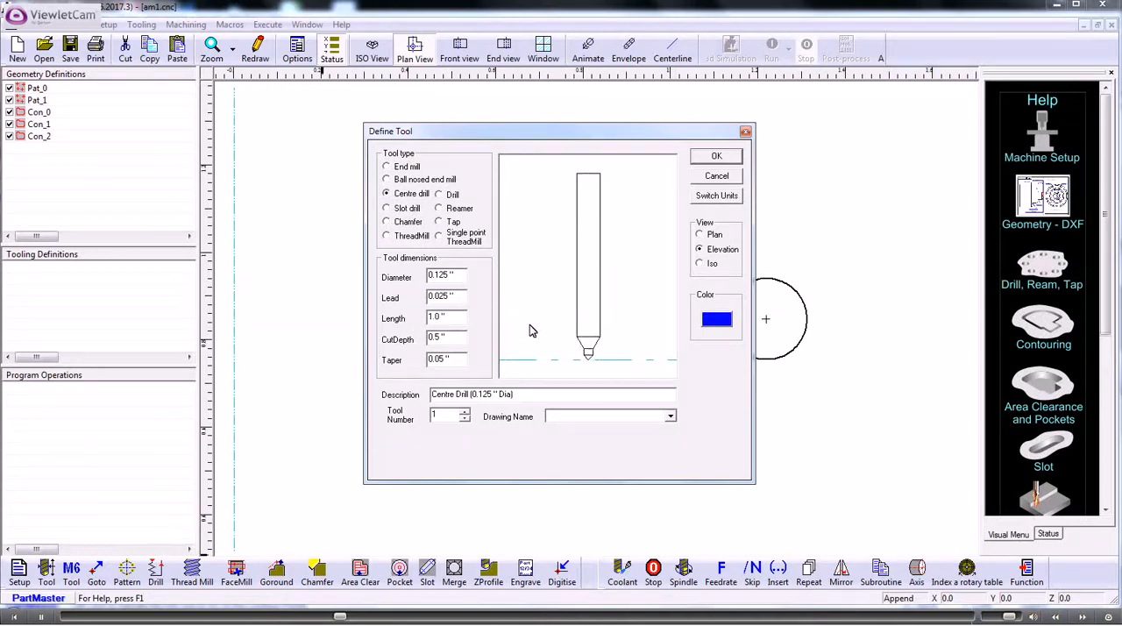
{"action": "left_click", "coordinate": [712, 157]}
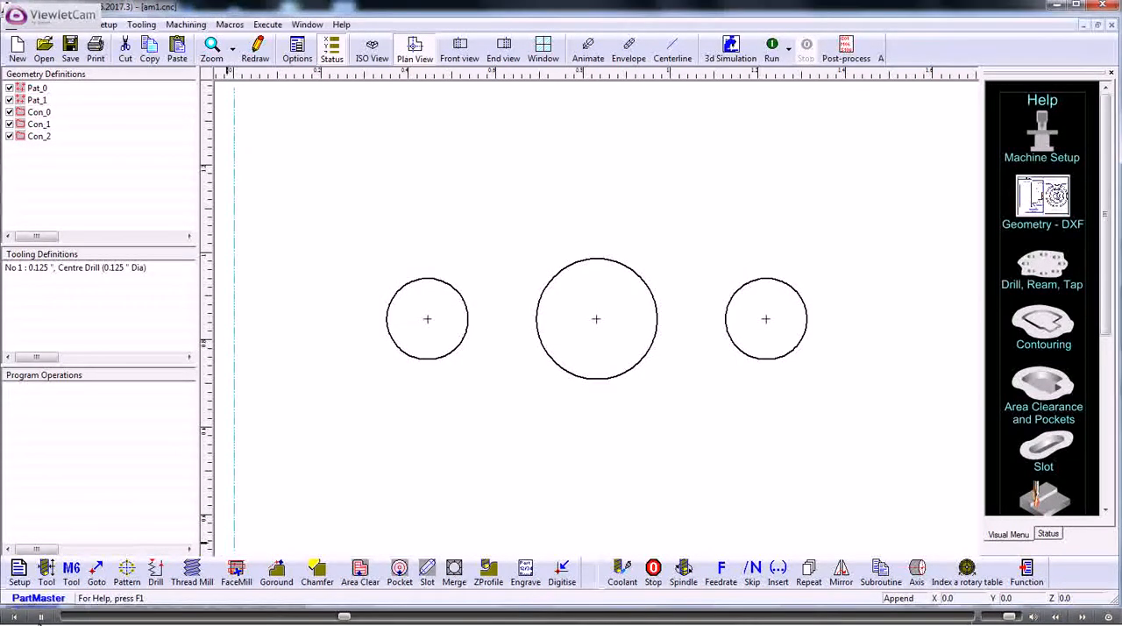
Step: Define tool 2 as a drill with a 0.11" diameter, 2.0" length and 1.0" cut depth
{"action": "left_click", "coordinate": [46, 572]}
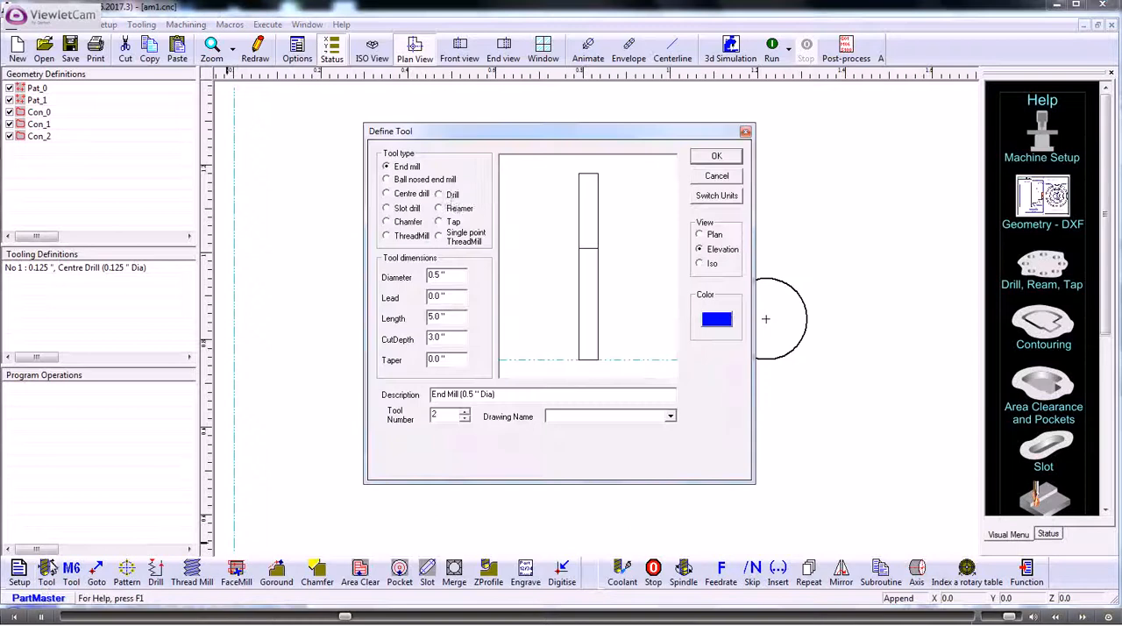
{"action": "left_click", "coordinate": [440, 195]}
{"action": "left_click_drag", "start_coordinate": [450, 275], "coordinate": [421, 274]}
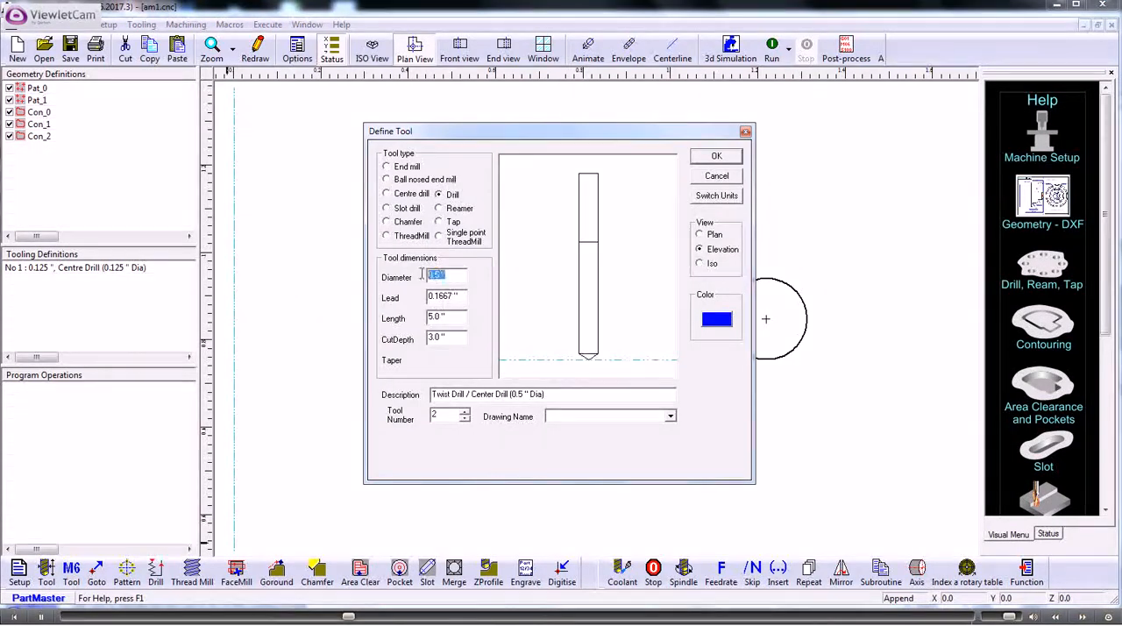
{"action": "type", "text": "0.11"}
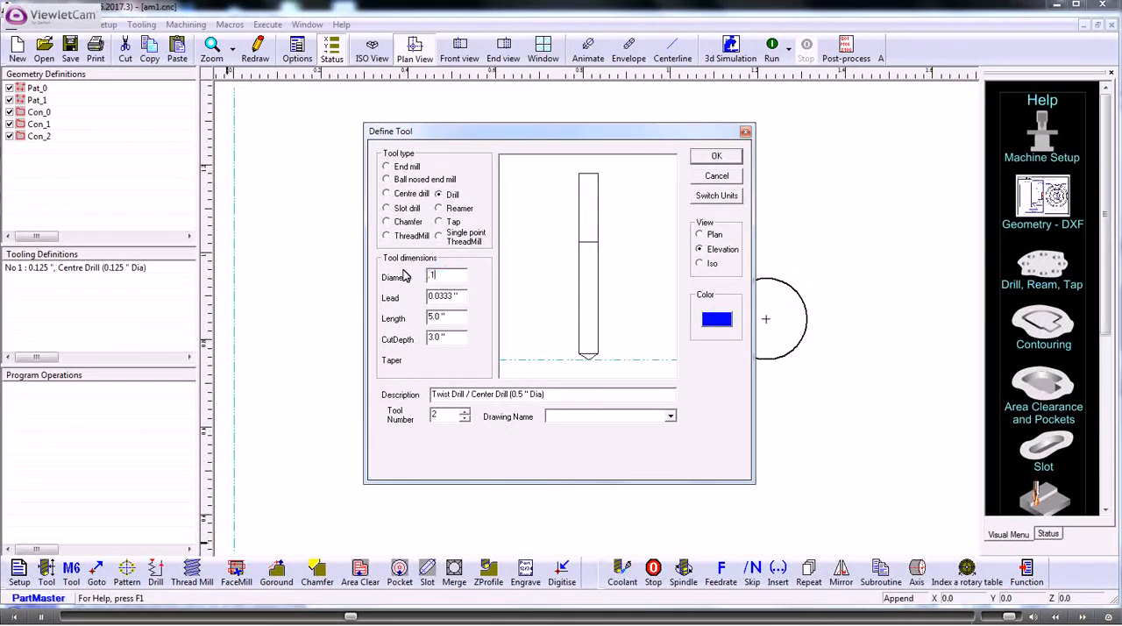
{"action": "left_click_drag", "start_coordinate": [448, 318], "coordinate": [404, 338]}
{"action": "type", "text": "3"}
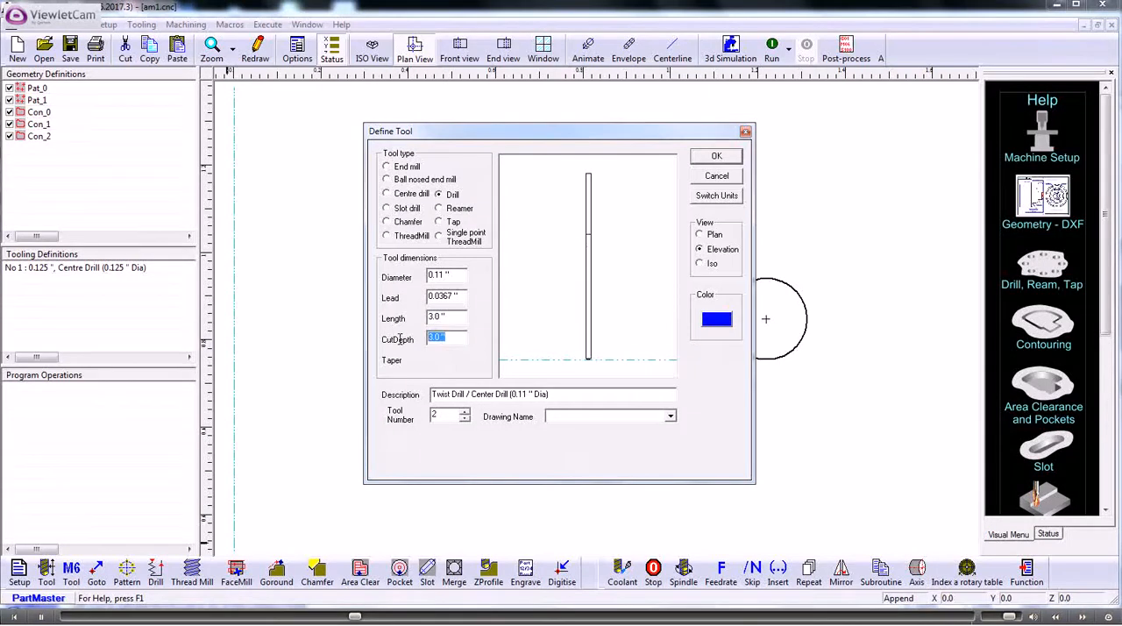
{"action": "type", "text": "1"}
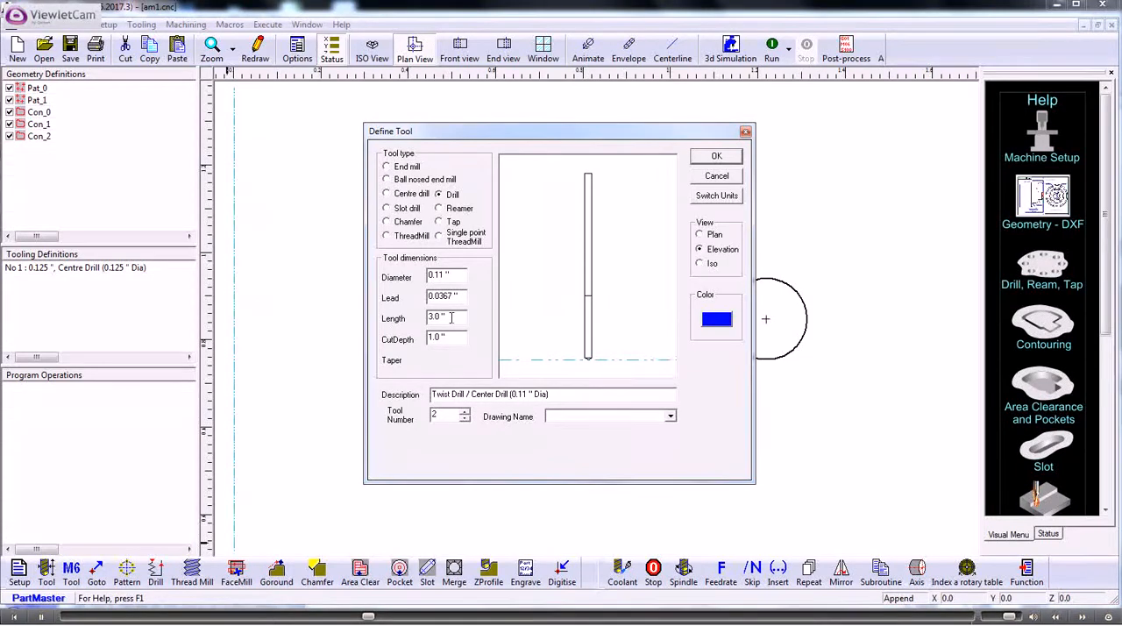
{"action": "left_click_drag", "start_coordinate": [452, 317], "coordinate": [419, 318]}
{"action": "type", "text": "2.0"}
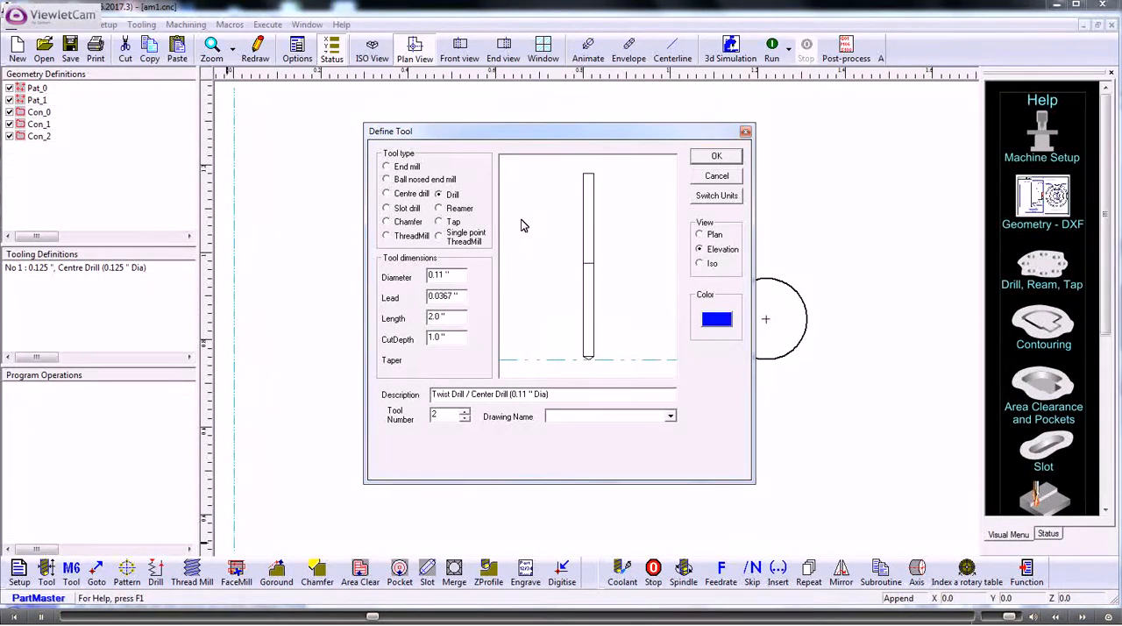
{"action": "left_click", "coordinate": [712, 157]}
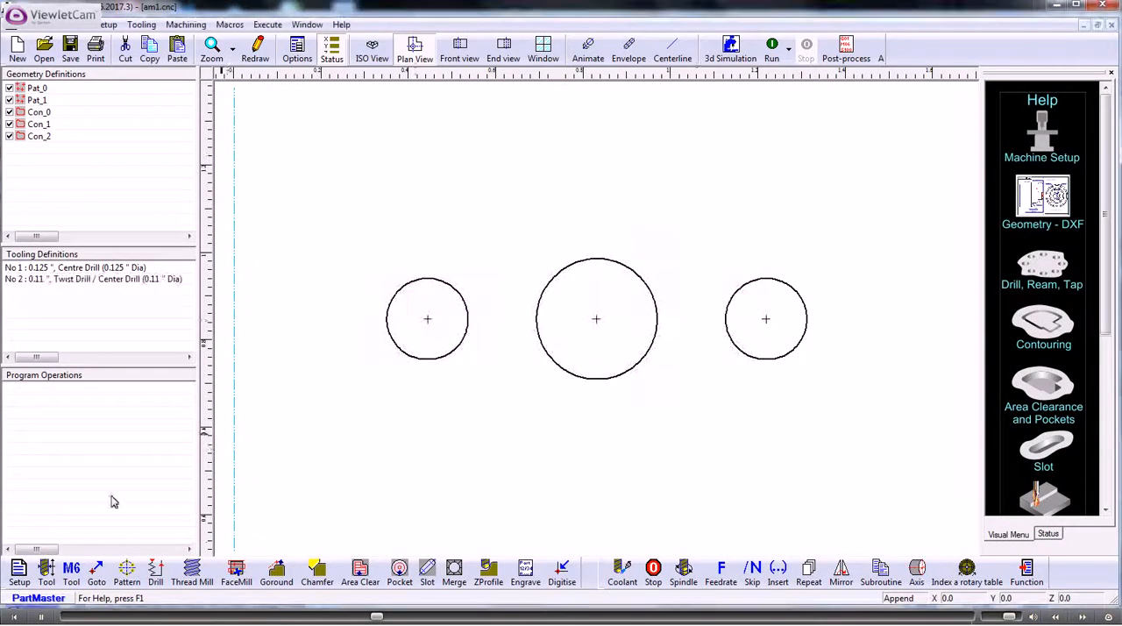
Step: Define tool 3 as a drill with a 0.17" diameter, 2.0" length and 1.0" cut depth
{"action": "left_click", "coordinate": [47, 570]}
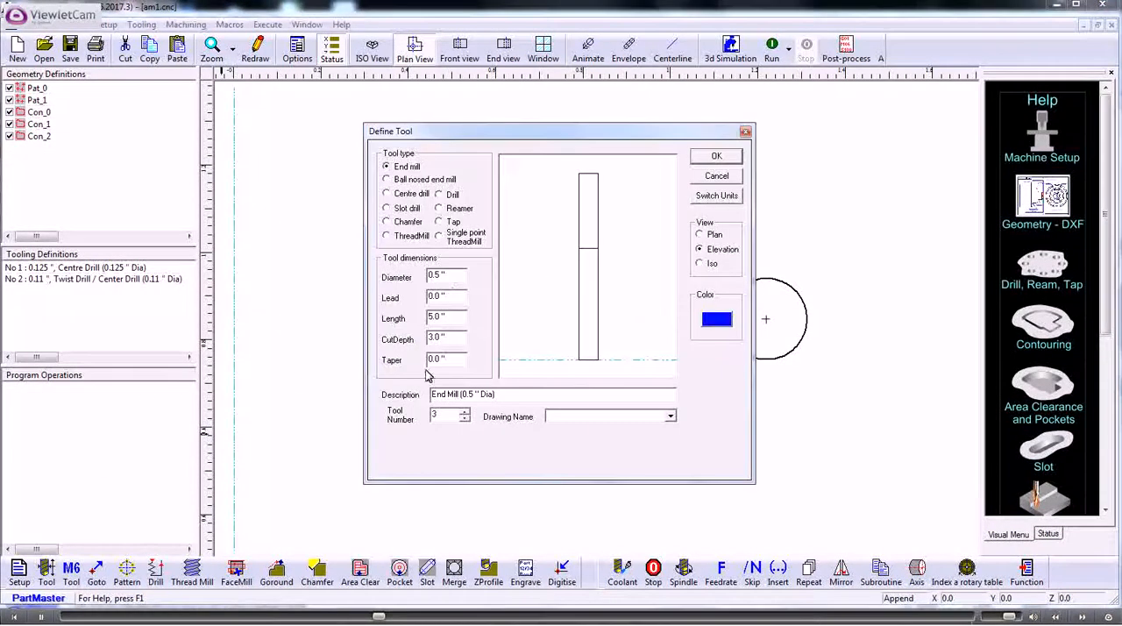
{"action": "left_click_drag", "start_coordinate": [449, 276], "coordinate": [417, 277]}
{"action": "key", "text": "BackSpace"}
{"action": "type", "text": ".17"}
{"action": "left_click_drag", "start_coordinate": [451, 316], "coordinate": [408, 344]}
{"action": "type", "text": "2"}
{"action": "type", "text": "1"}
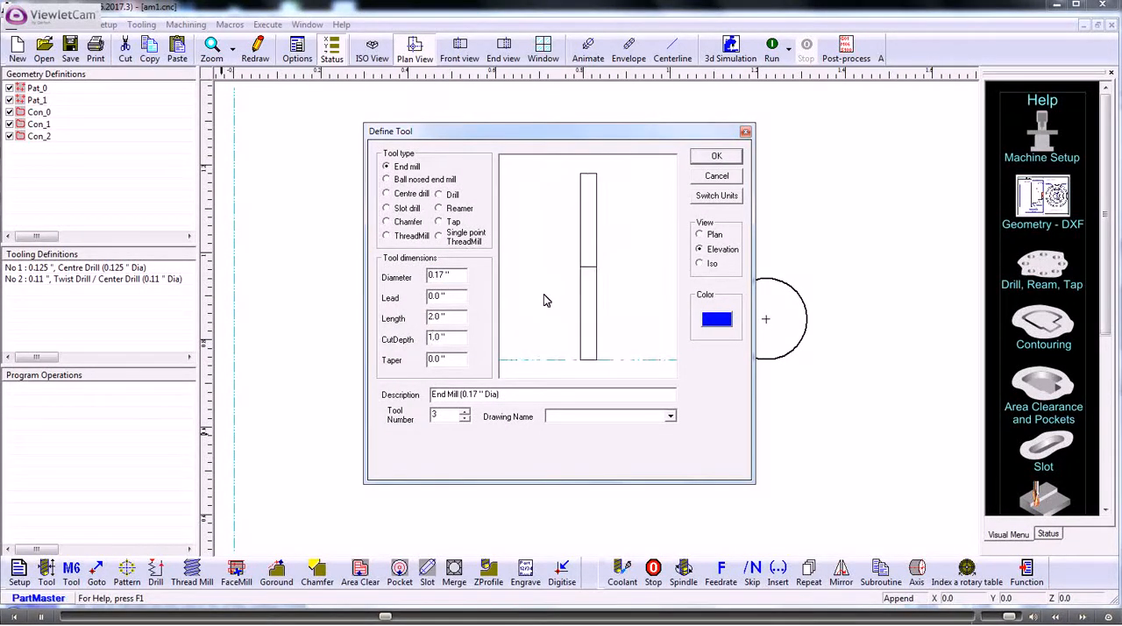
{"action": "left_click", "coordinate": [441, 194]}
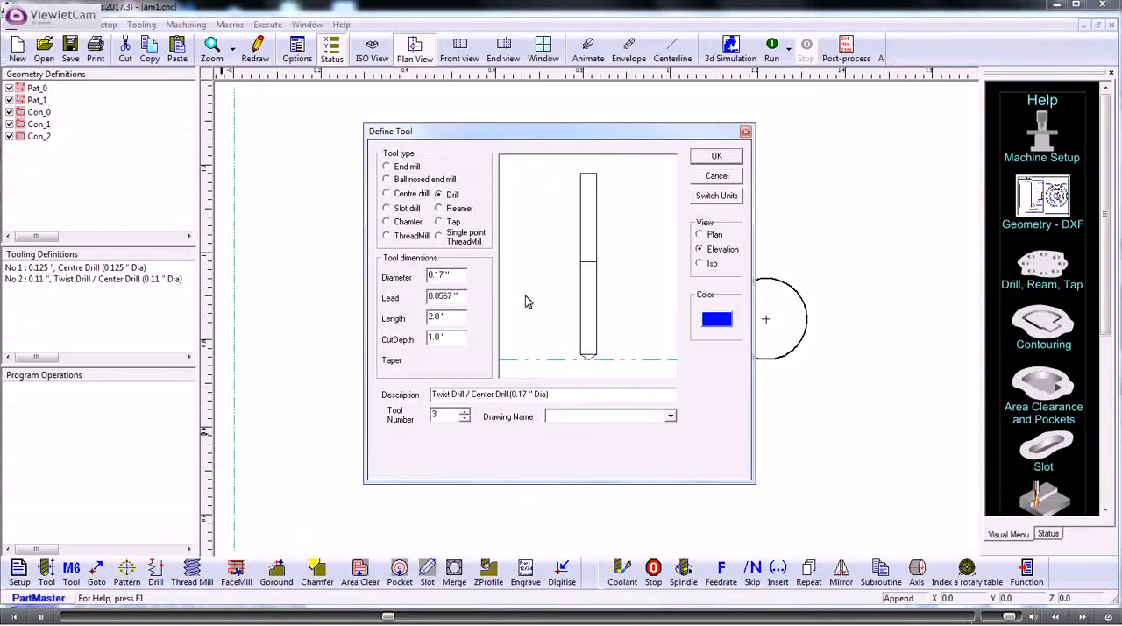
{"action": "left_click", "coordinate": [702, 157]}
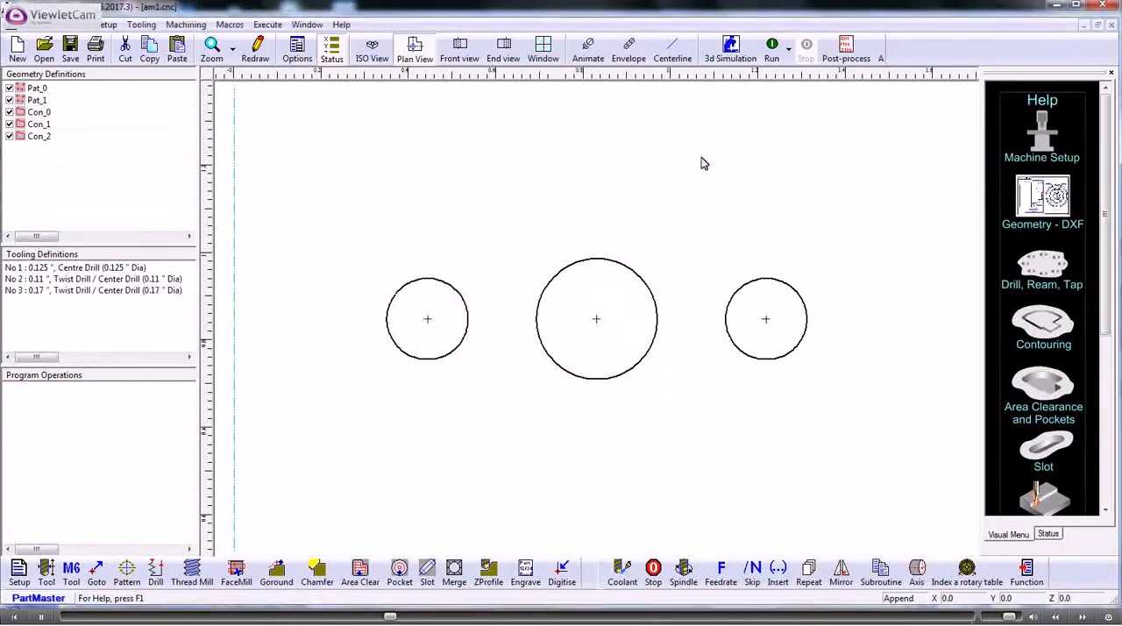
Step: Define tool 4 as a slot drill with a 0.125" diameter, 2.0" length and 1.0" cut depth
{"action": "left_click", "coordinate": [46, 569]}
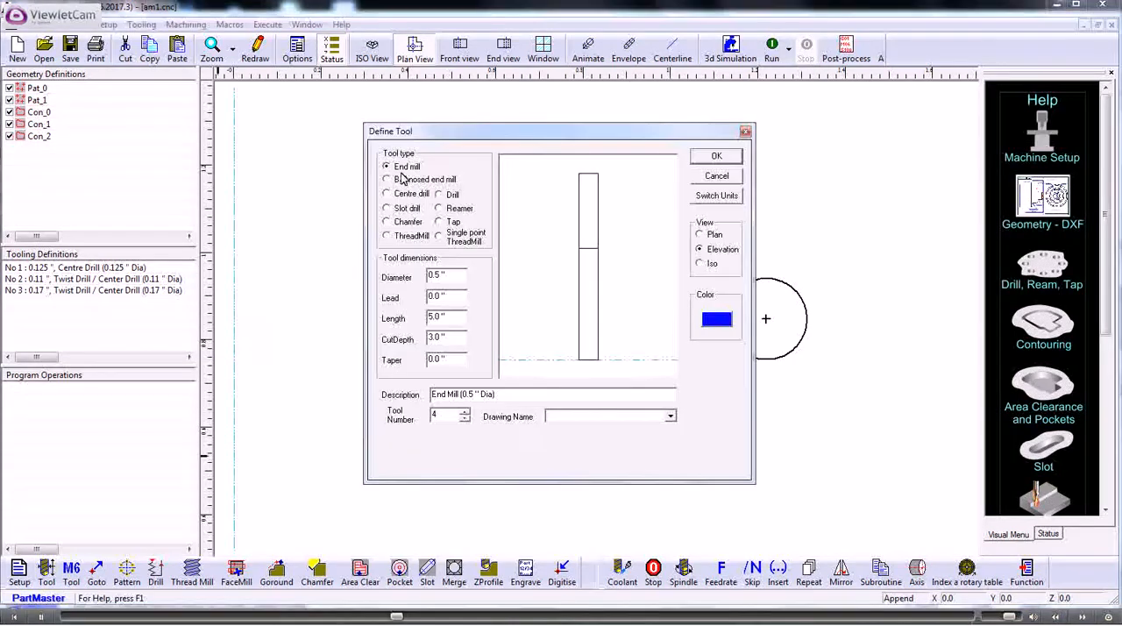
{"action": "left_click", "coordinate": [410, 209]}
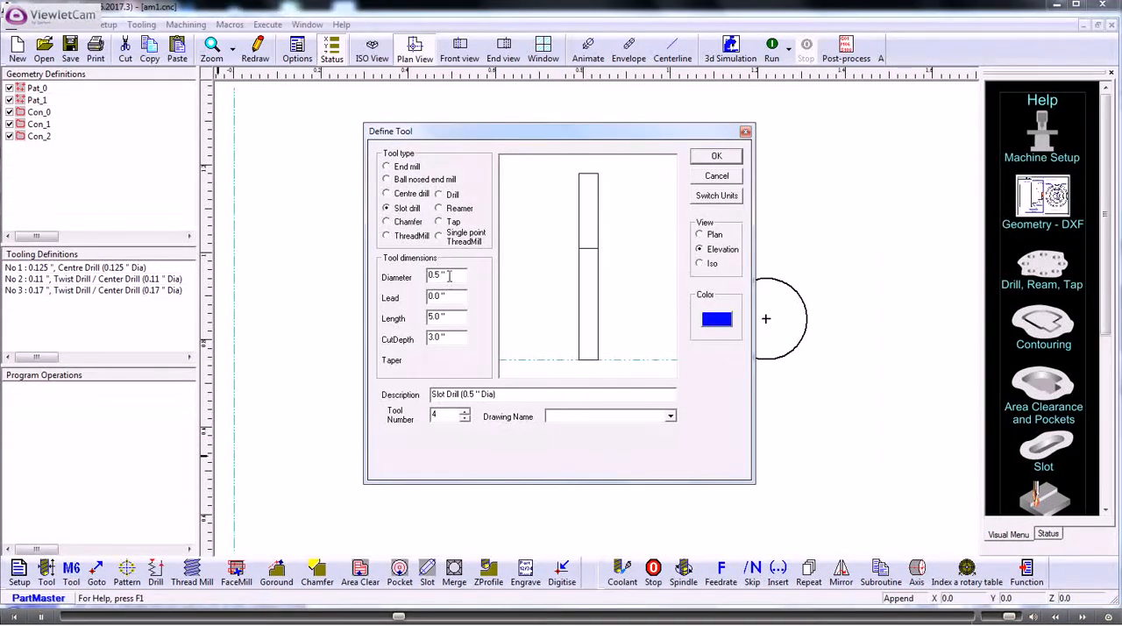
{"action": "left_click_drag", "start_coordinate": [449, 275], "coordinate": [415, 278]}
{"action": "key", "text": "BackSpace"}
{"action": "type", "text": ".125"}
{"action": "key", "text": "Tab"}
{"action": "key", "text": "Tab"}
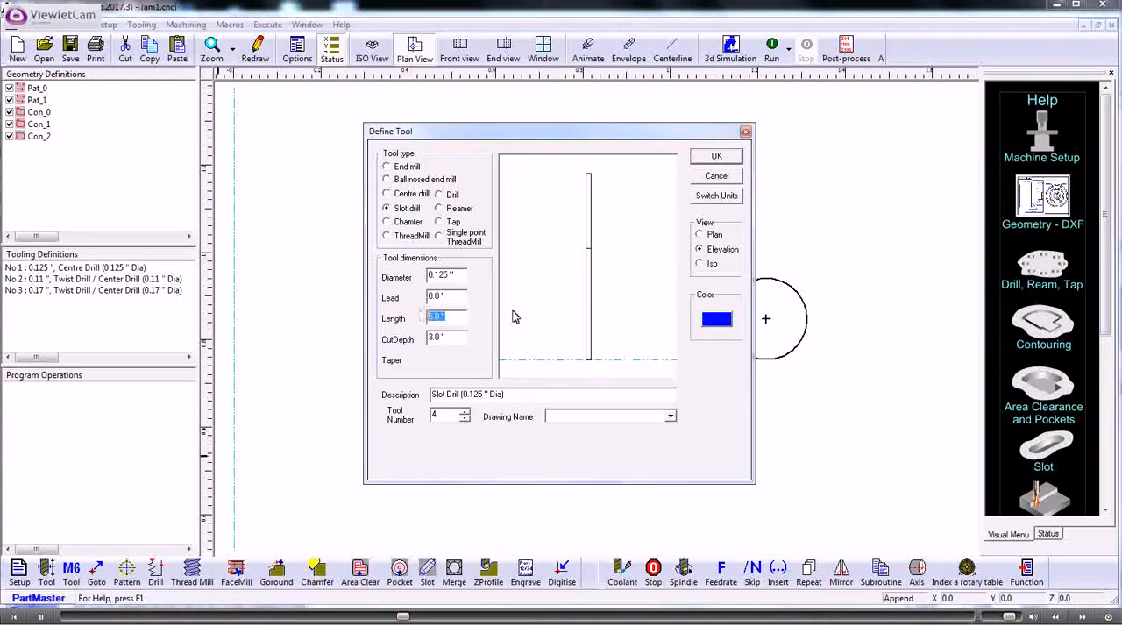
{"action": "type", "text": "2"}
{"action": "key", "text": "Tab"}
{"action": "type", "text": "1"}
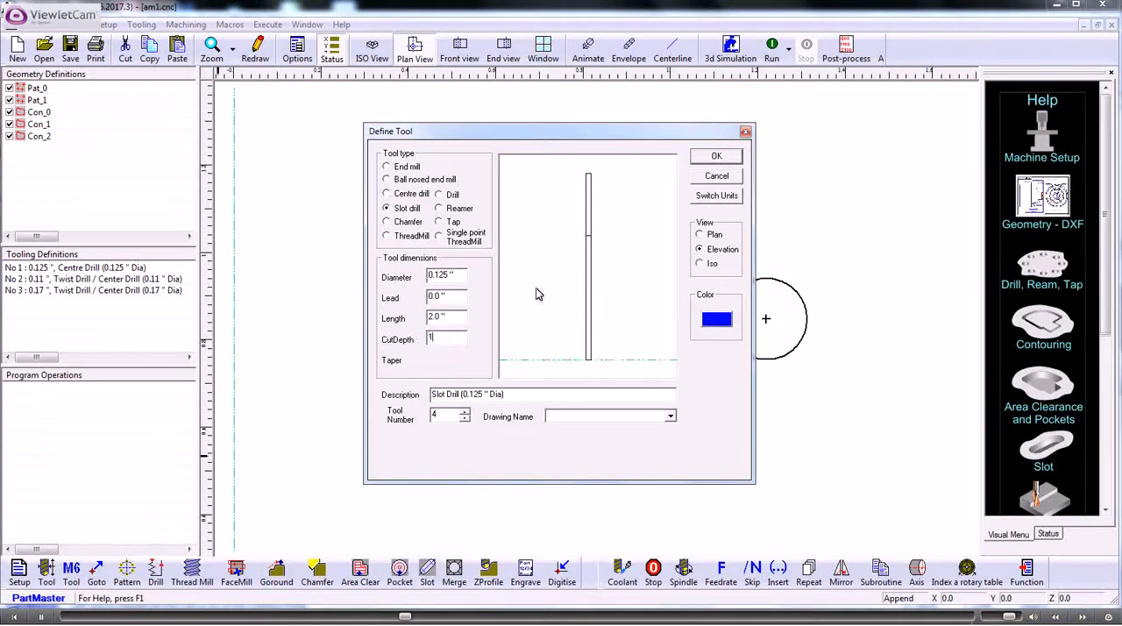
{"action": "key", "text": "Tab"}
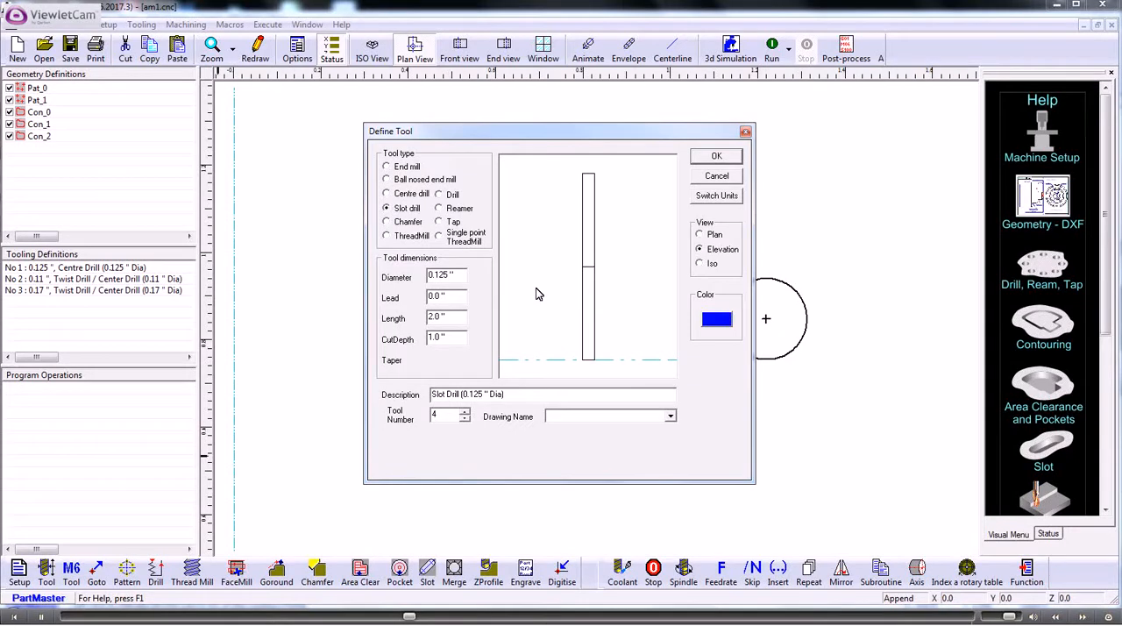
{"action": "left_click", "coordinate": [716, 156]}
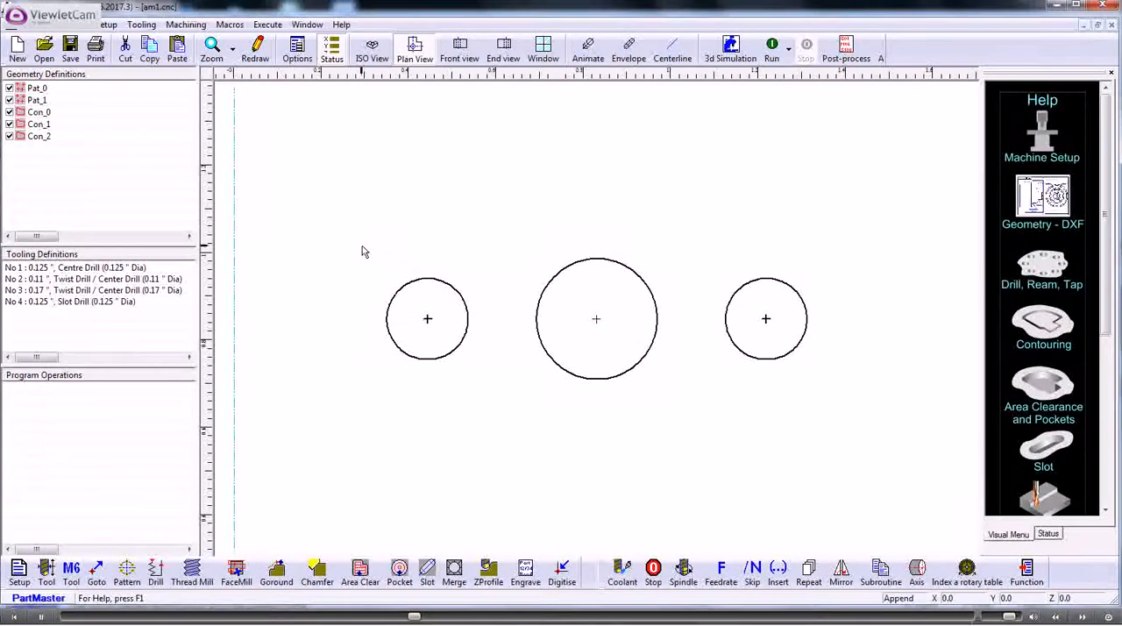
Step: Add a tool change to the program selecting tool 1, the 0.125" centre drill
{"action": "left_click", "coordinate": [73, 571]}
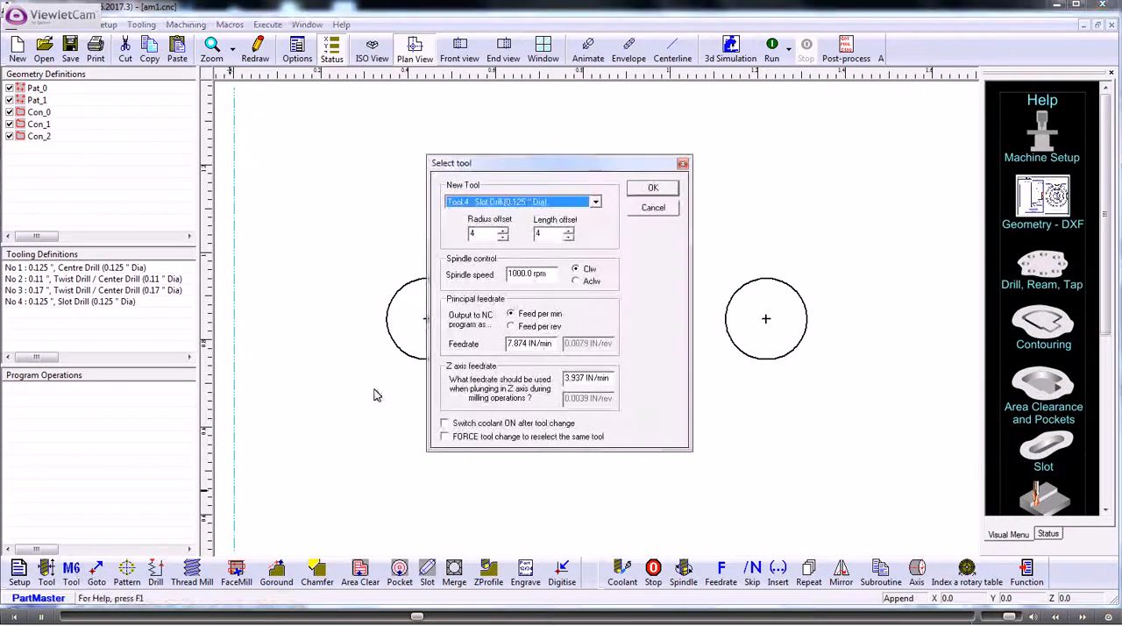
{"action": "left_click", "coordinate": [595, 203]}
{"action": "left_click", "coordinate": [526, 214]}
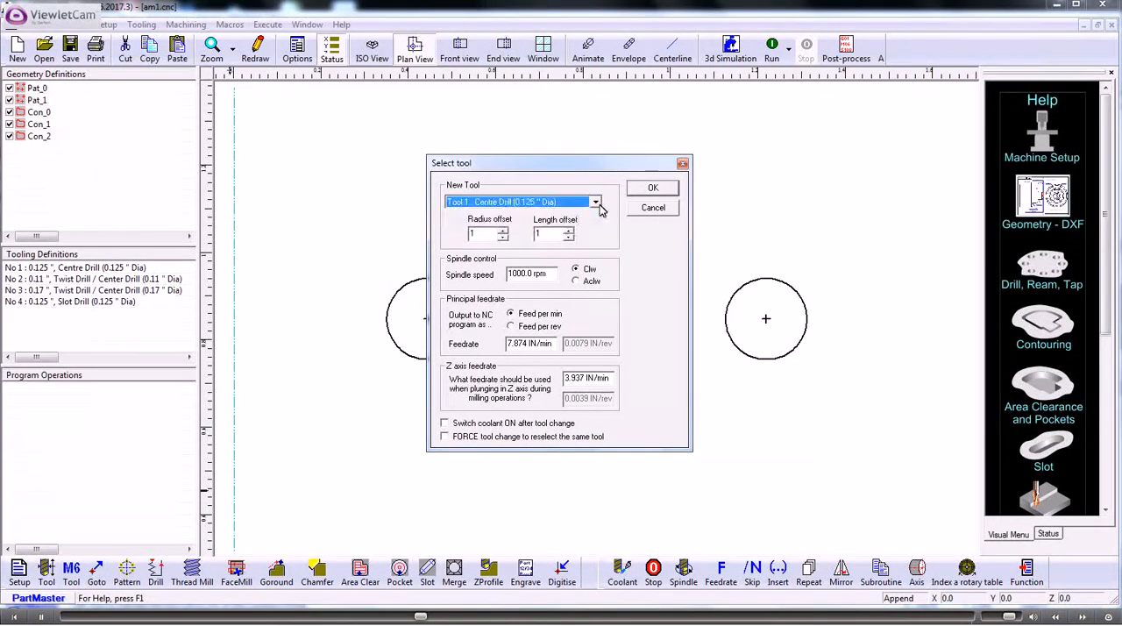
{"action": "left_click", "coordinate": [650, 189]}
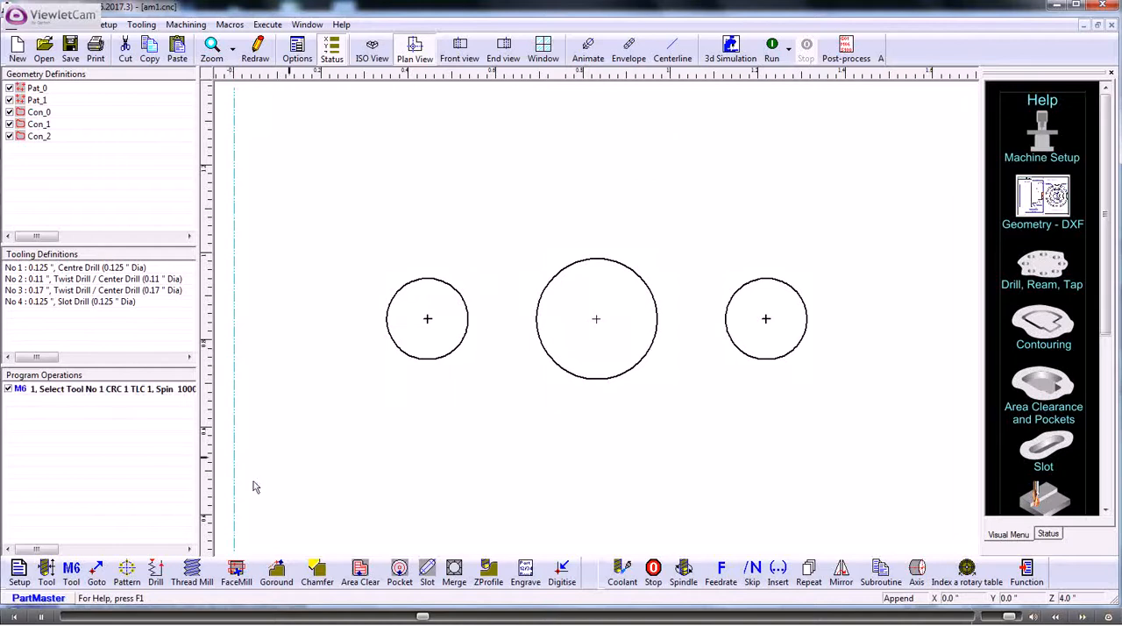
Step: Add a Drill canned cycle on Pat_0, 0.04" deep, machining all patterns with the same group number
{"action": "left_click", "coordinate": [155, 571]}
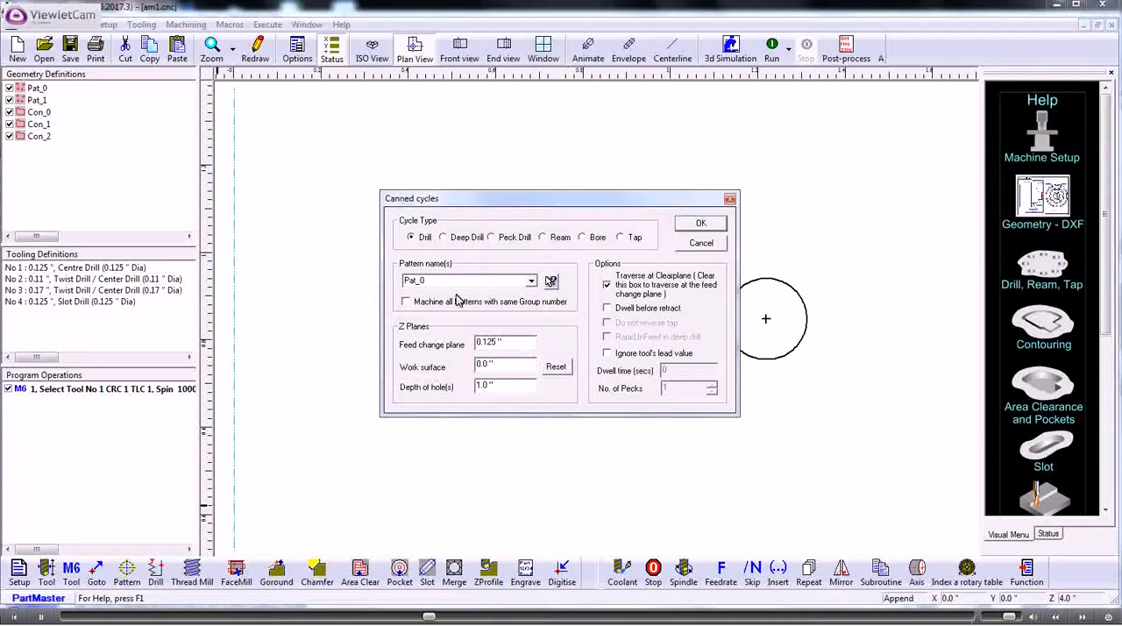
{"action": "double_click", "coordinate": [483, 388]}
{"action": "type", "text": "0"}
{"action": "type", "text": ".04"}
{"action": "left_click", "coordinate": [406, 302]}
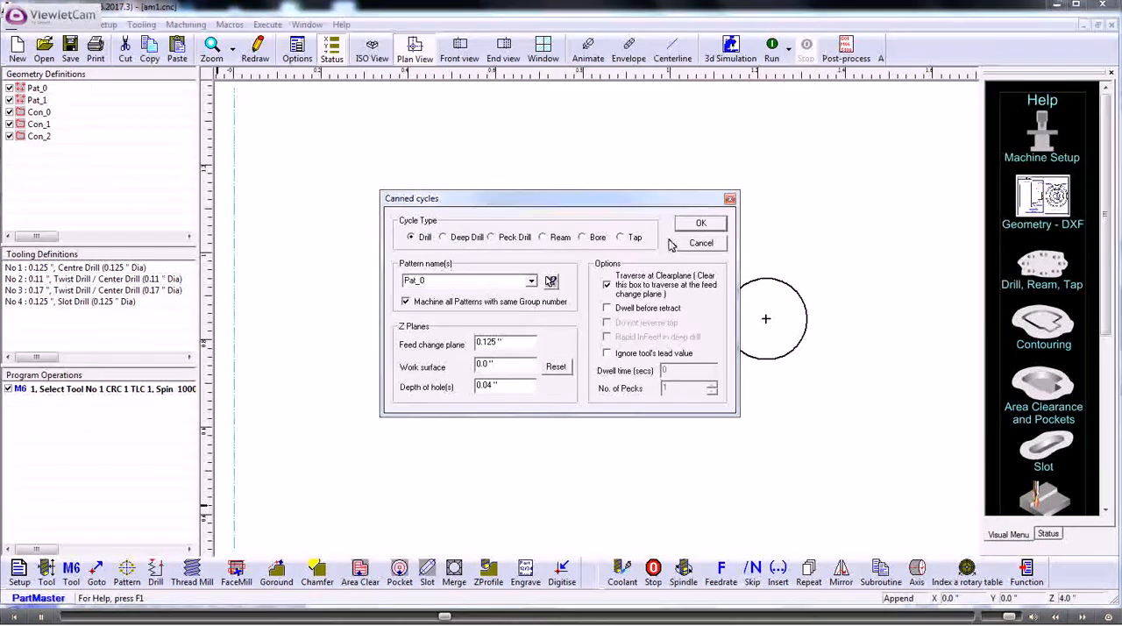
{"action": "left_click", "coordinate": [531, 281]}
{"action": "left_click", "coordinate": [526, 291]}
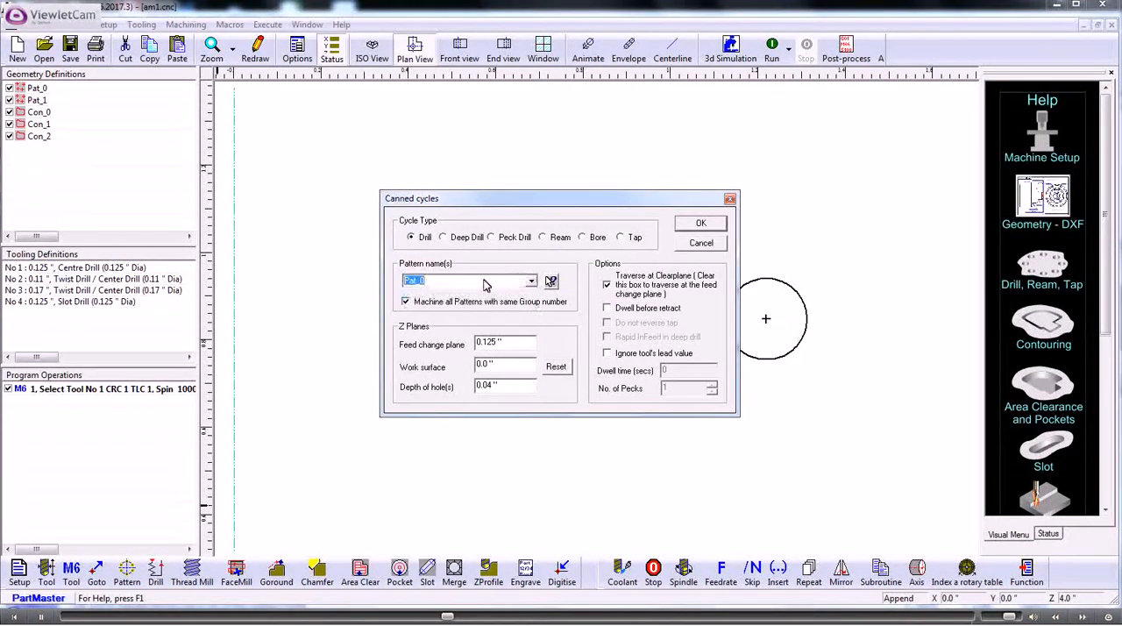
{"action": "left_click", "coordinate": [699, 224]}
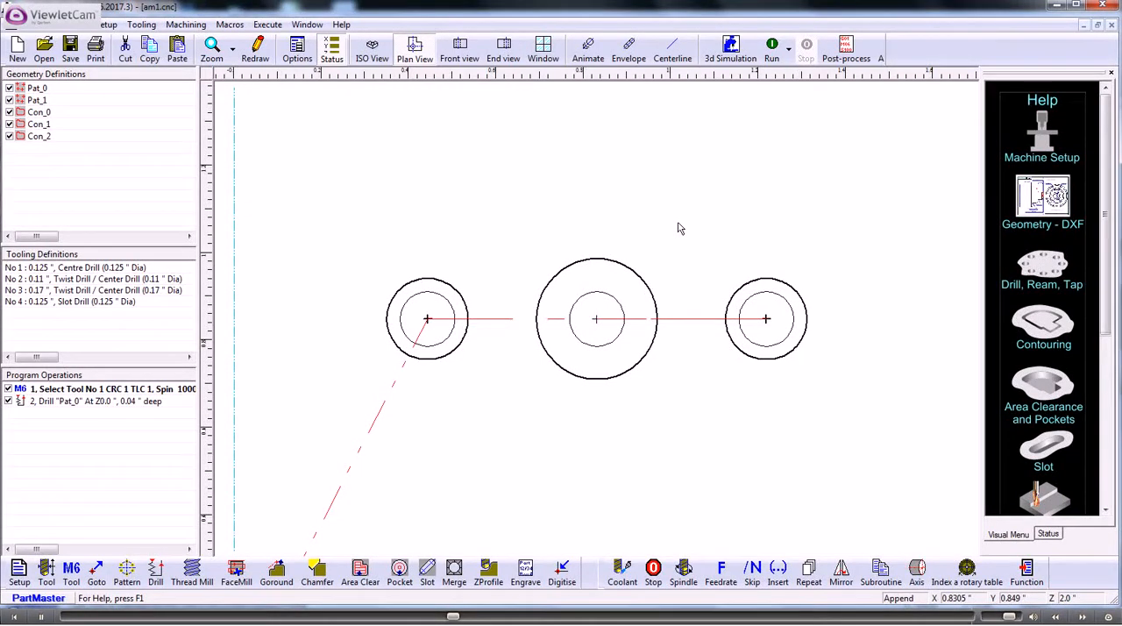
Step: Run the machining simulation in isometric view with the tool envelope shown, and return to plan view
{"action": "left_click", "coordinate": [373, 48]}
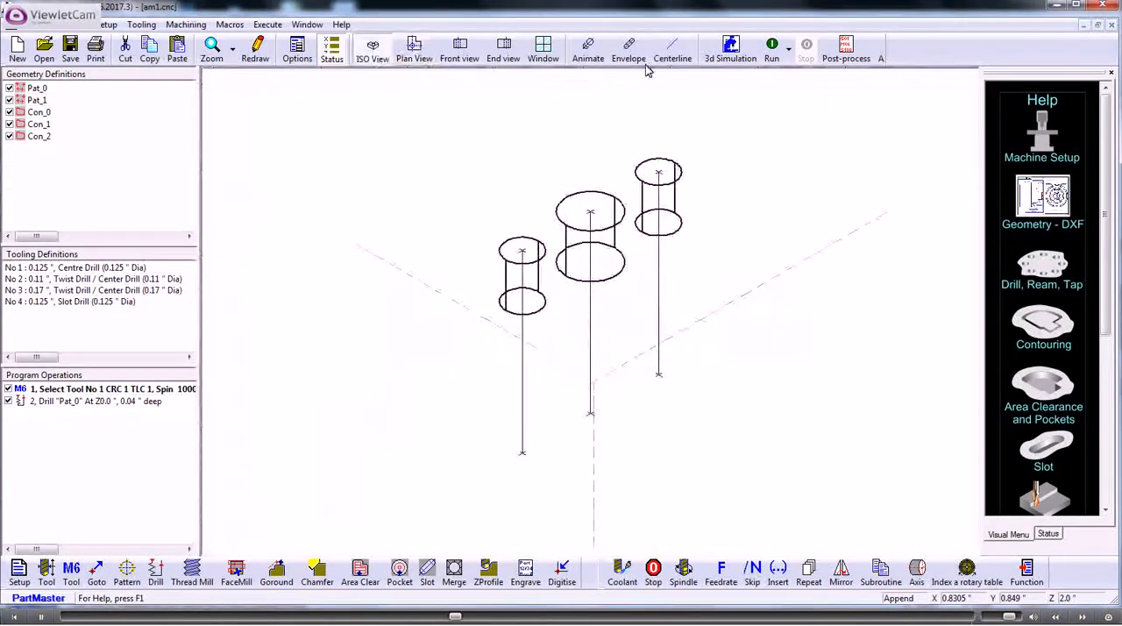
{"action": "left_click", "coordinate": [630, 53]}
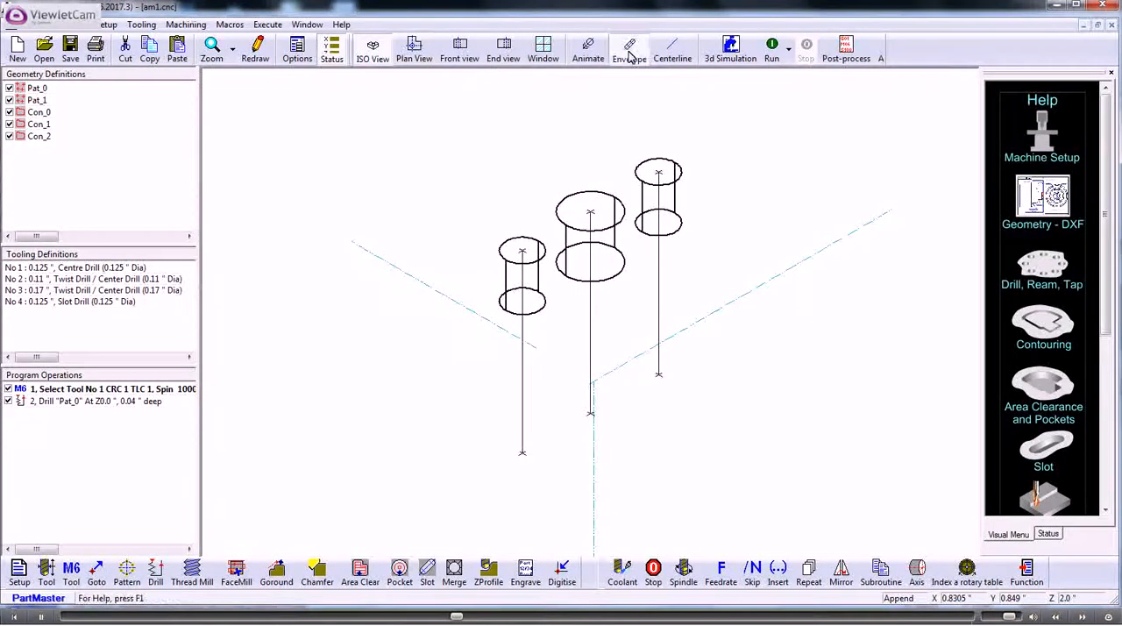
{"action": "left_click", "coordinate": [771, 53]}
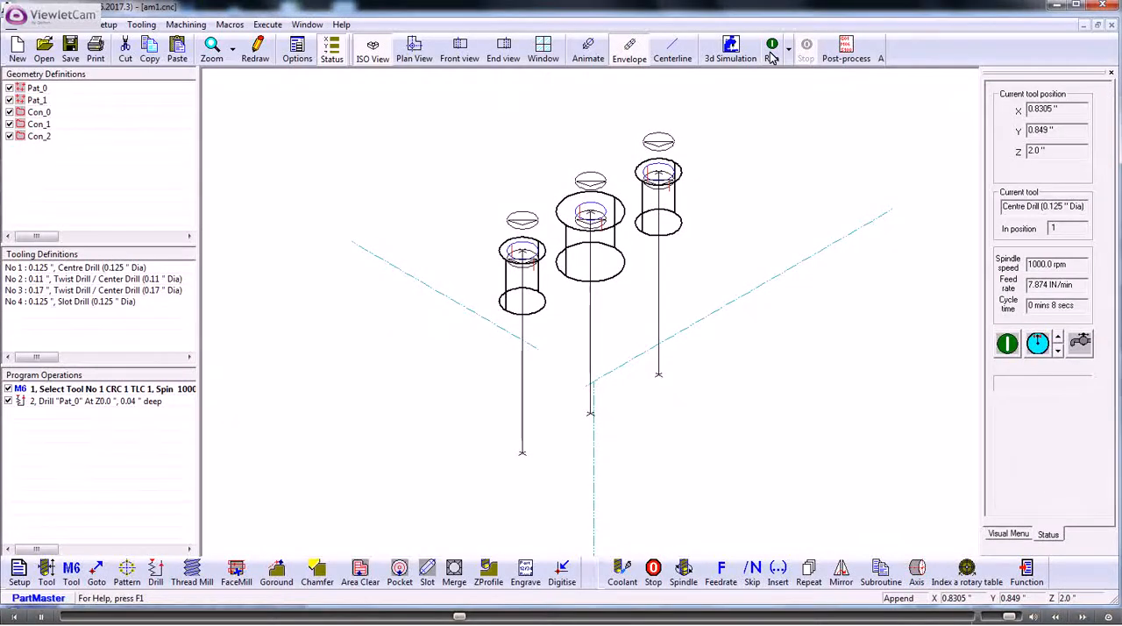
{"action": "left_click", "coordinate": [413, 55]}
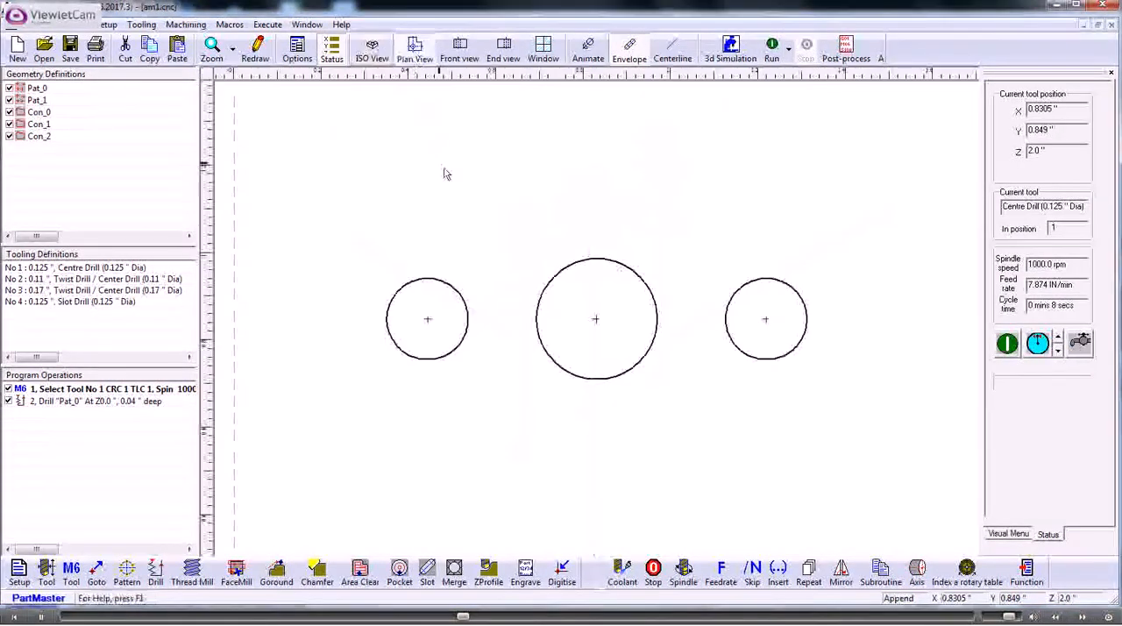
Step: Add a tool change to the program selecting tool 2, the 0.11" twist drill
{"action": "left_click", "coordinate": [71, 571]}
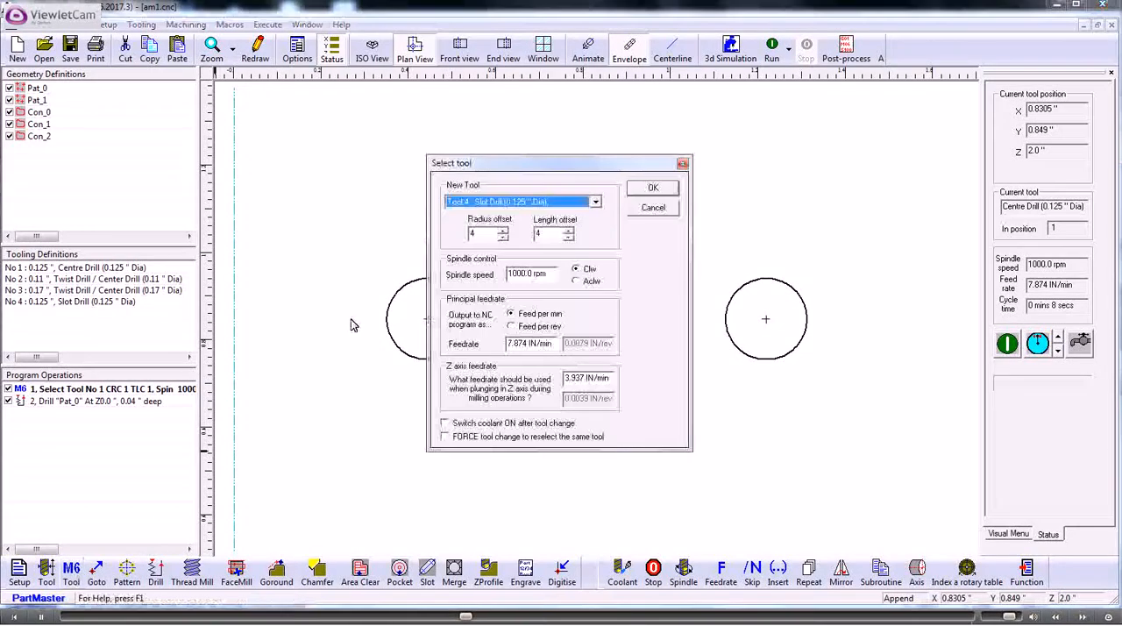
{"action": "left_click", "coordinate": [595, 202]}
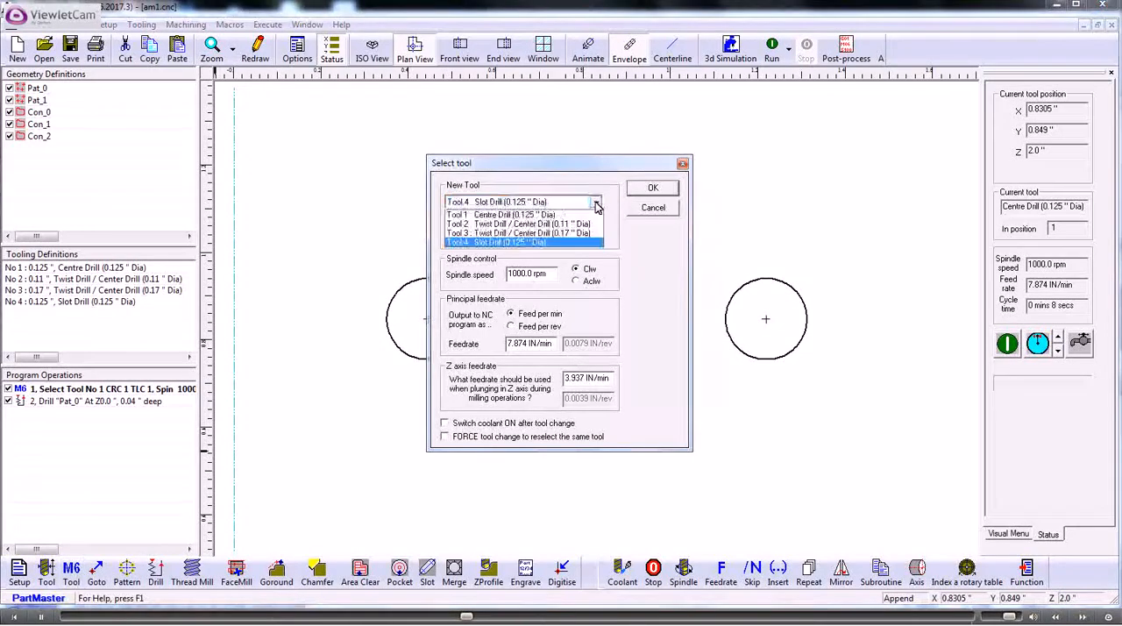
{"action": "left_click", "coordinate": [526, 224]}
{"action": "left_click", "coordinate": [653, 191]}
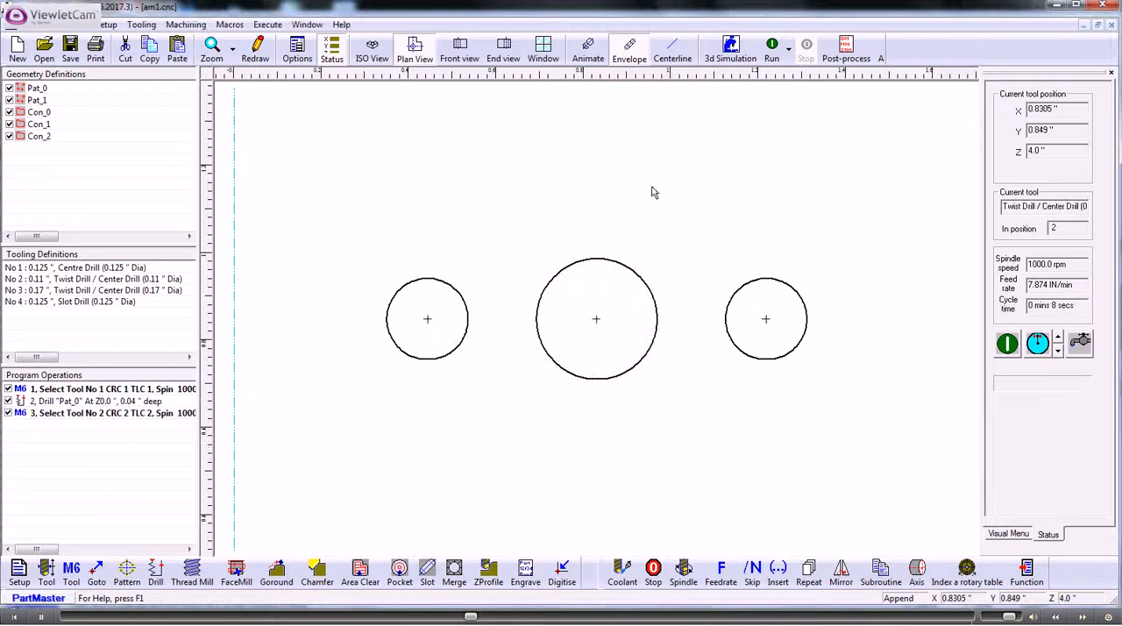
Step: Add a Peck Drill canned cycle on Pat_0, 1.0" deep, with an increased number of pecks
{"action": "left_click", "coordinate": [155, 572]}
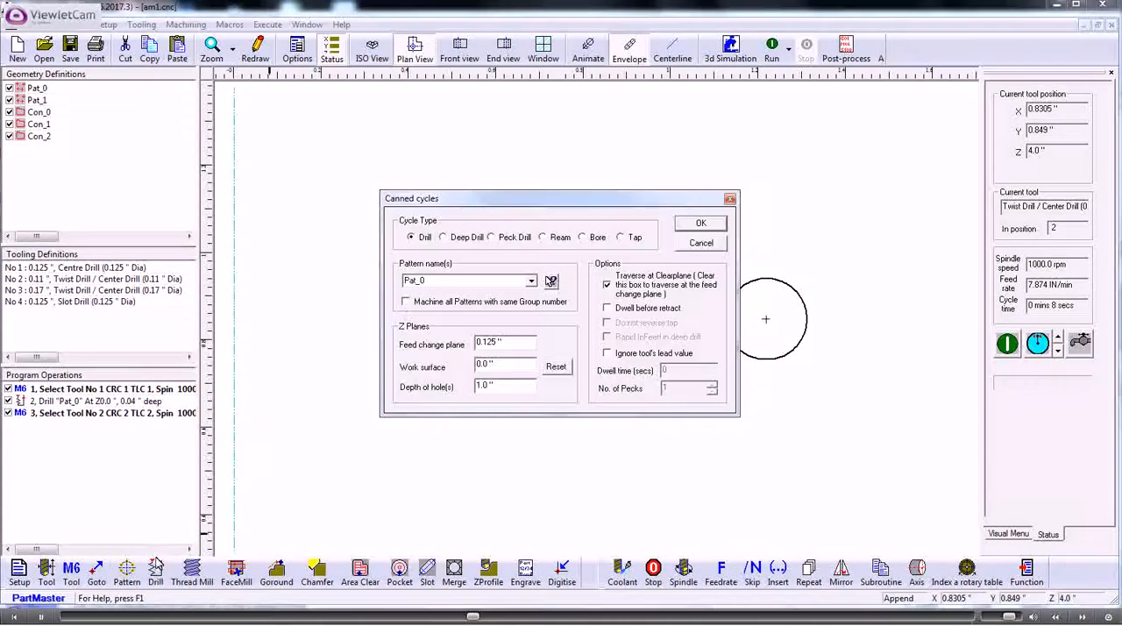
{"action": "left_click", "coordinate": [492, 237]}
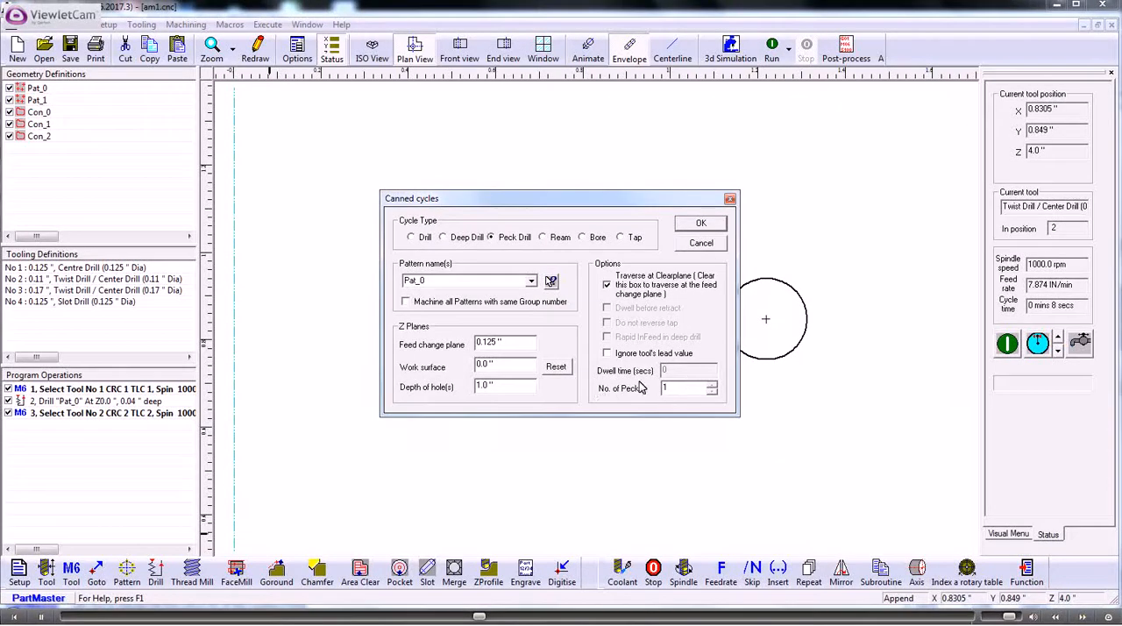
{"action": "left_click", "coordinate": [711, 384]}
{"action": "left_click", "coordinate": [712, 384]}
{"action": "left_click", "coordinate": [712, 384]}
{"action": "left_click", "coordinate": [711, 384]}
{"action": "left_click", "coordinate": [690, 226]}
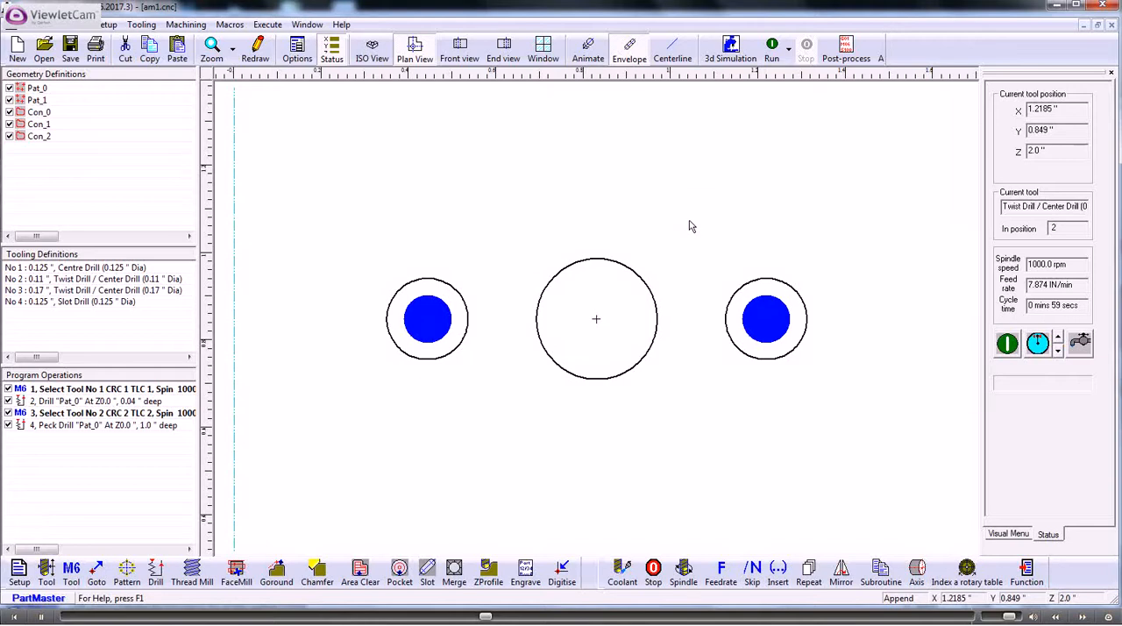
Step: Add a tool change to the program selecting tool 3, the 0.17" twist drill
{"action": "left_click", "coordinate": [71, 572]}
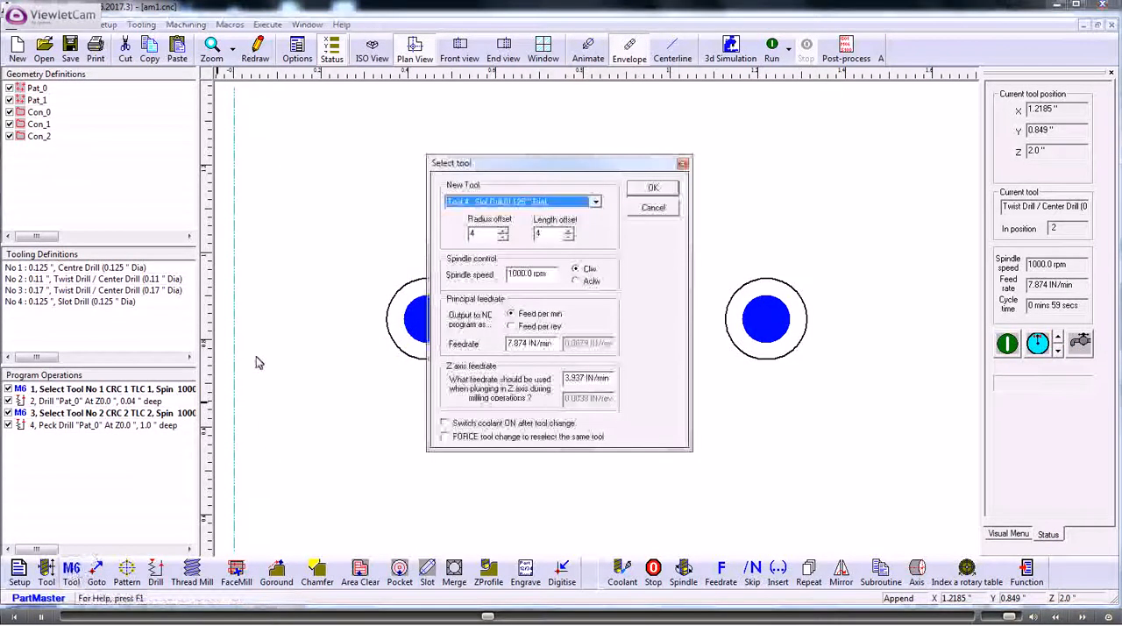
{"action": "left_click", "coordinate": [595, 202]}
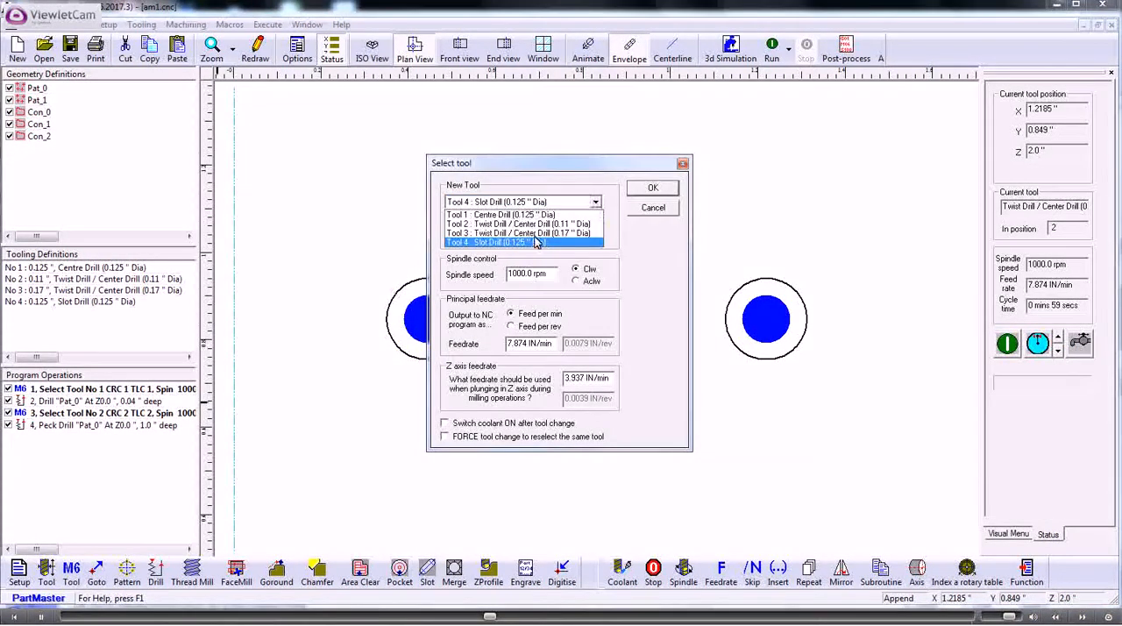
{"action": "left_click", "coordinate": [518, 233]}
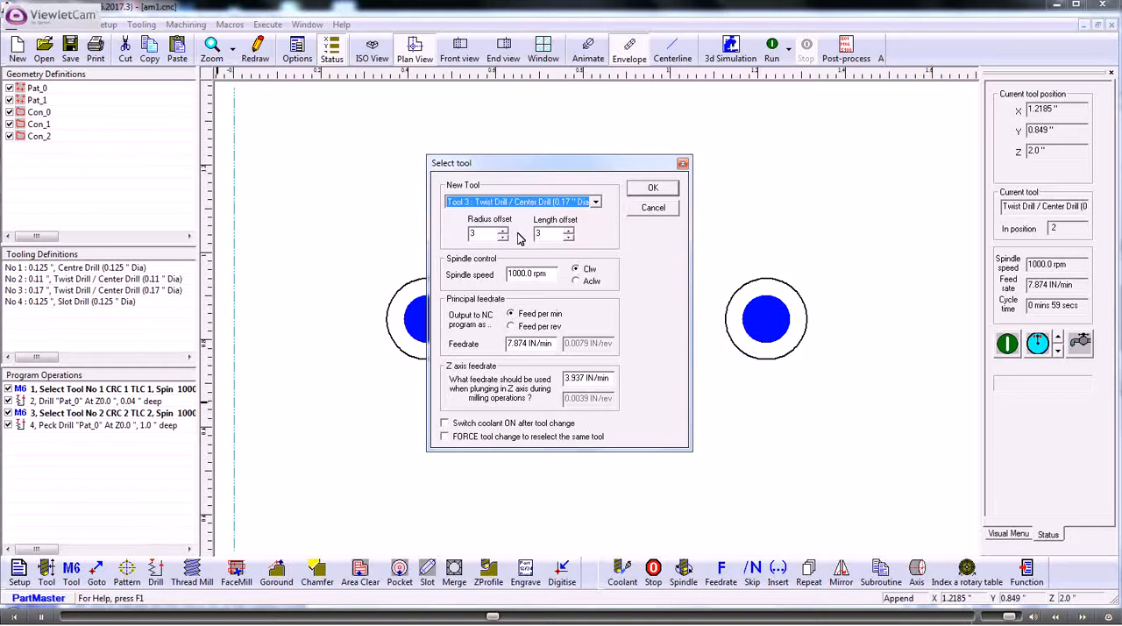
{"action": "left_click", "coordinate": [653, 188]}
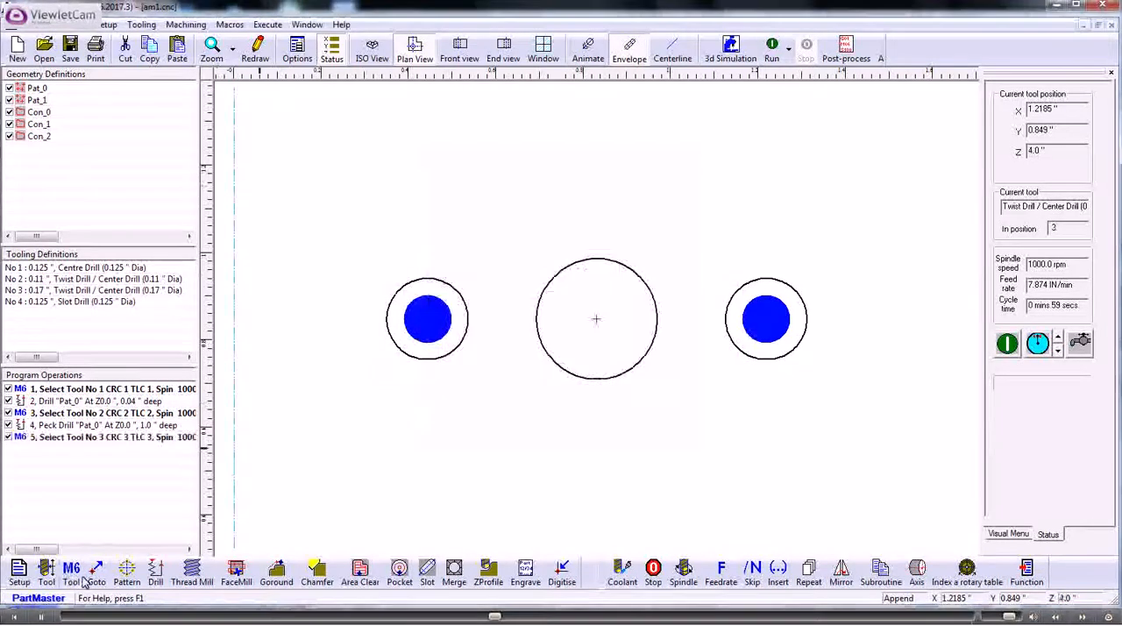
Step: Add a Peck Drill canned cycle on Pat_1, 1.0" deep, with an increased number of pecks
{"action": "left_click", "coordinate": [155, 573]}
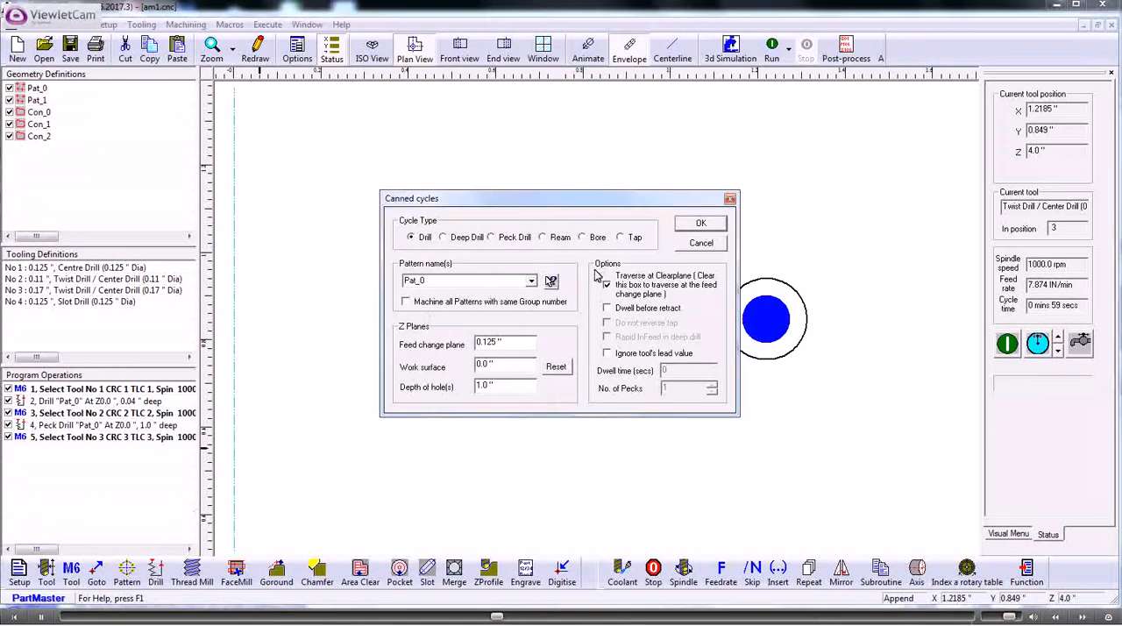
{"action": "left_click", "coordinate": [532, 282]}
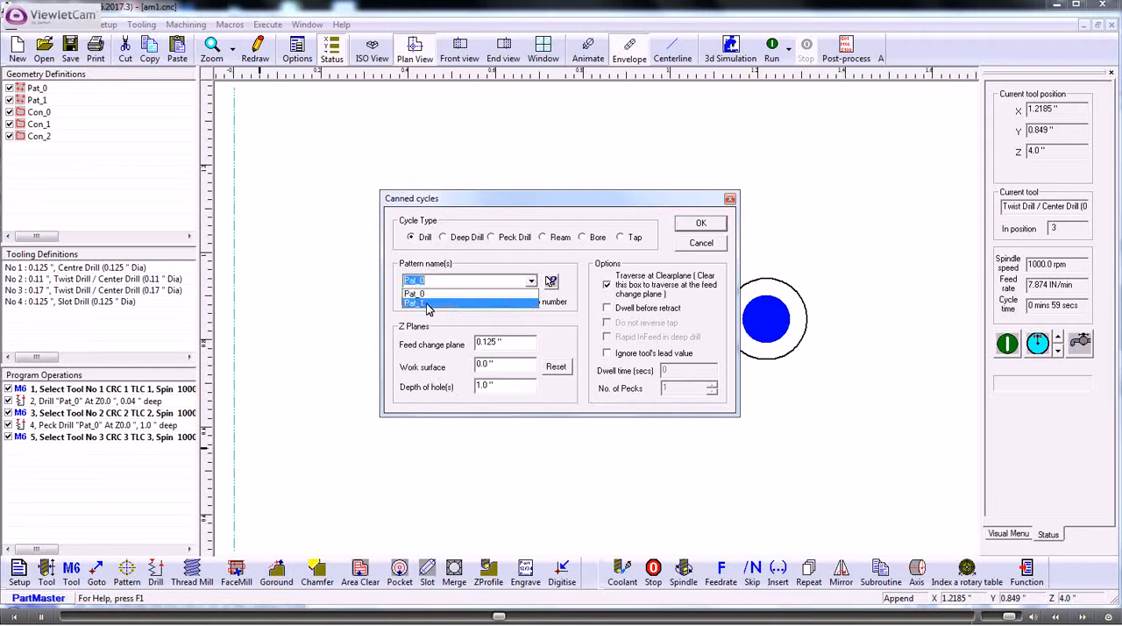
{"action": "left_click", "coordinate": [429, 308]}
{"action": "left_click", "coordinate": [492, 238]}
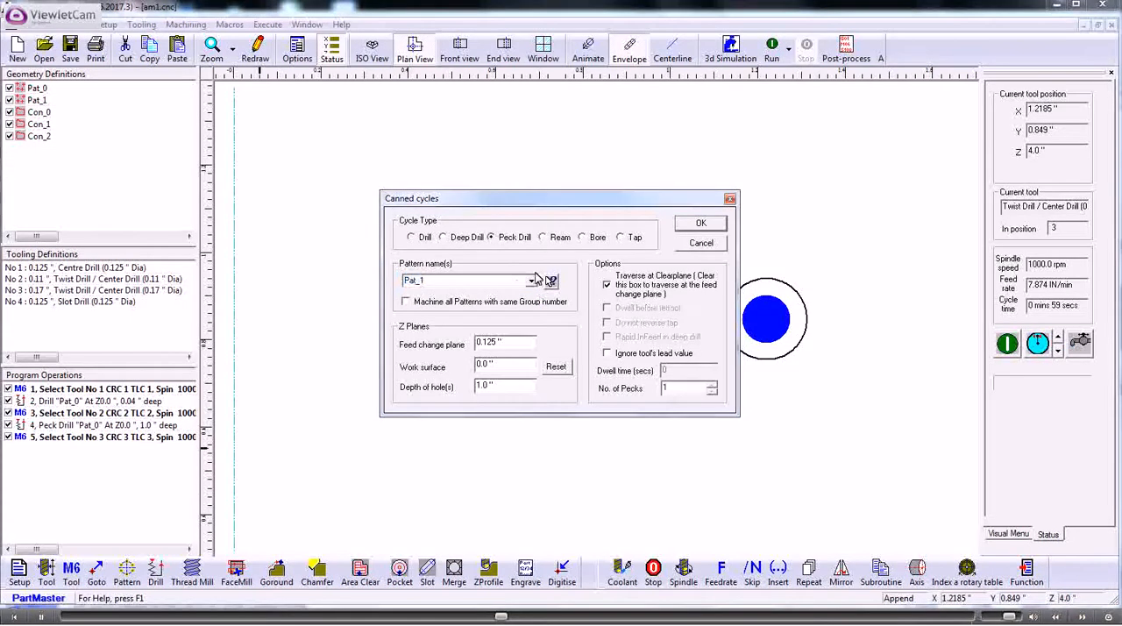
{"action": "left_click", "coordinate": [714, 387]}
{"action": "left_click", "coordinate": [714, 387]}
{"action": "left_click", "coordinate": [691, 225]}
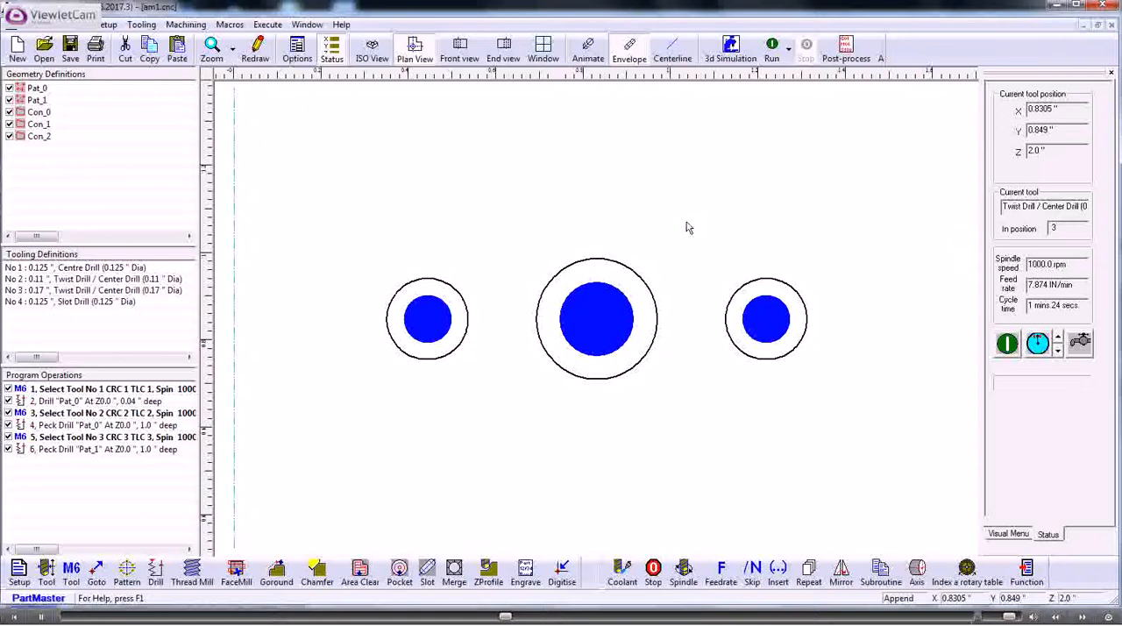
Step: Simulate the drilling in isometric view with the animated tool, run it again as tool centreline, and return to plan view
{"action": "left_click", "coordinate": [372, 49]}
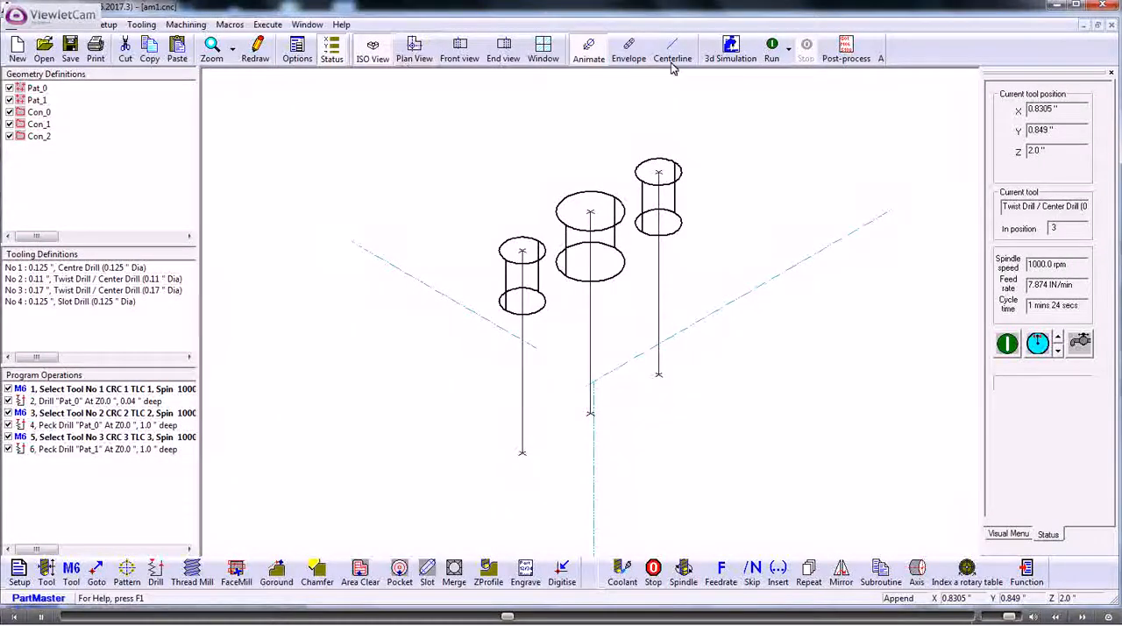
{"action": "left_click", "coordinate": [772, 49]}
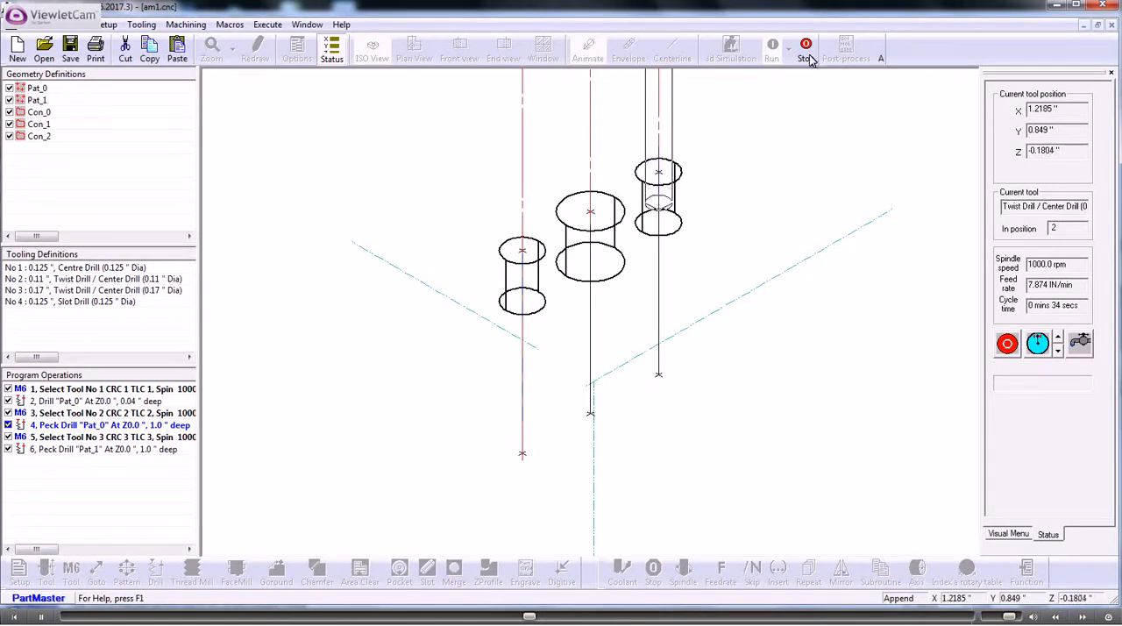
{"action": "left_click", "coordinate": [672, 53]}
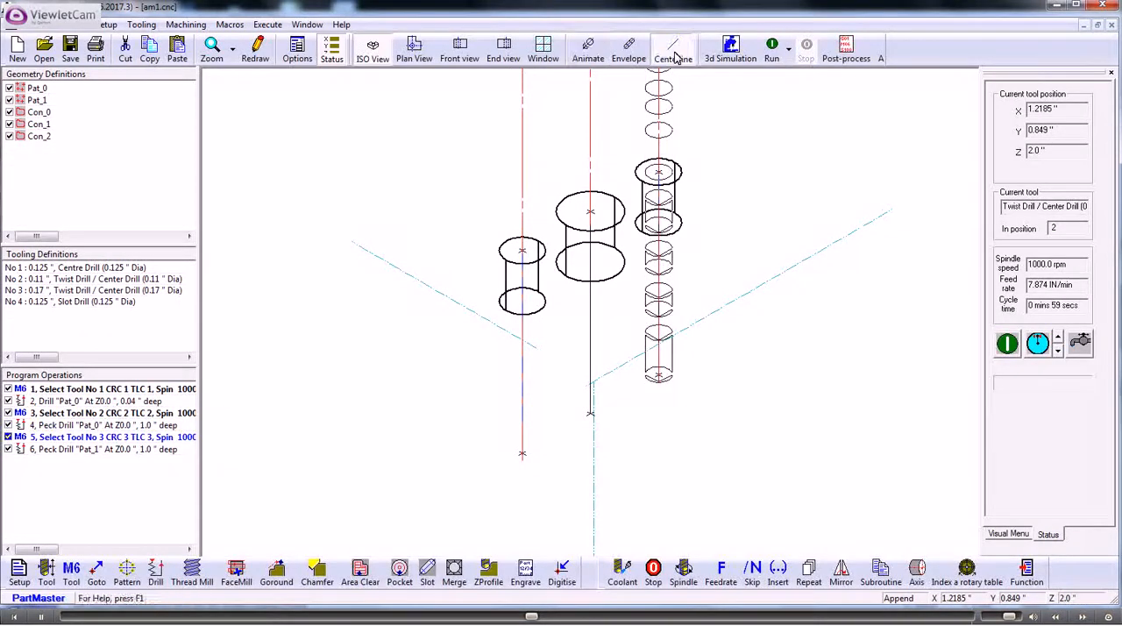
{"action": "left_click", "coordinate": [772, 49]}
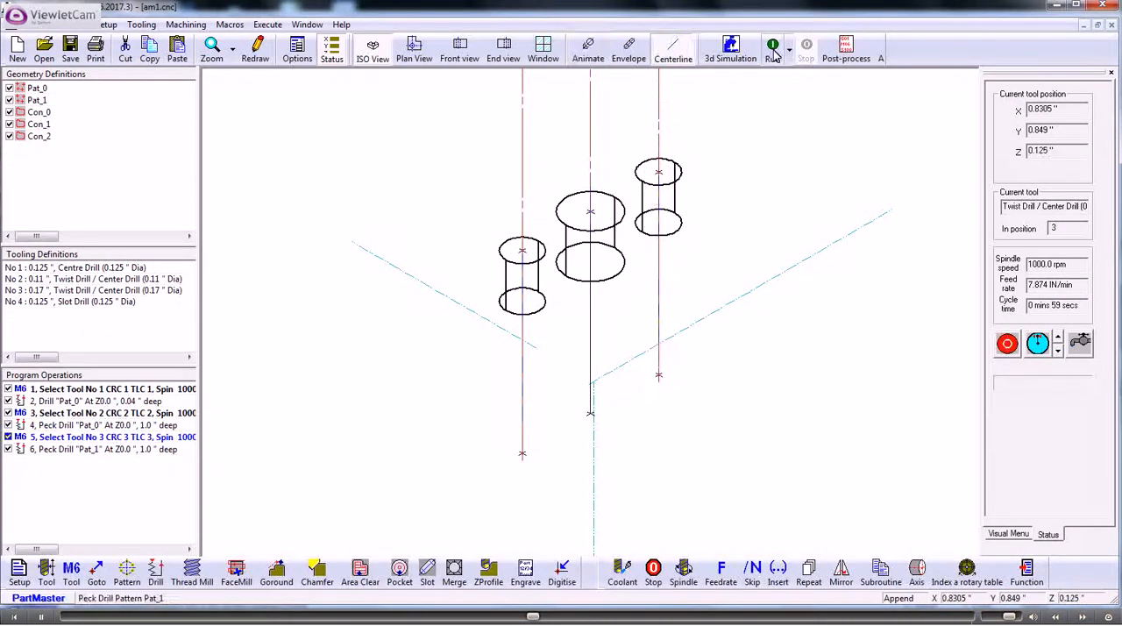
{"action": "left_click", "coordinate": [414, 50]}
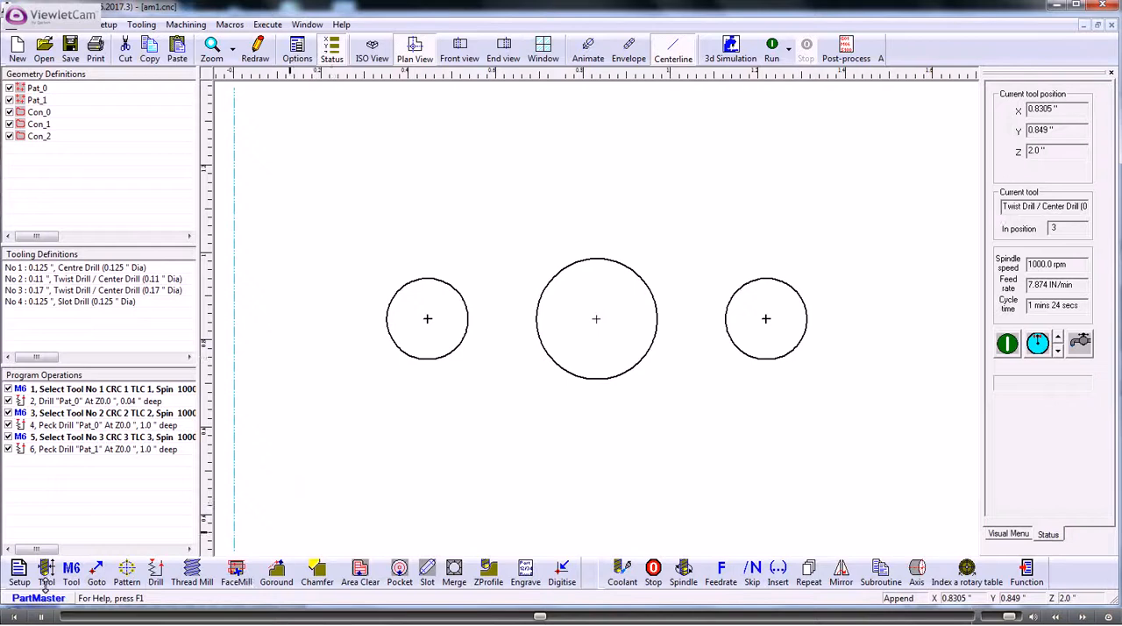
Step: Add a tool change to the program selecting tool 4, the 0.125" slot drill
{"action": "left_click", "coordinate": [72, 571]}
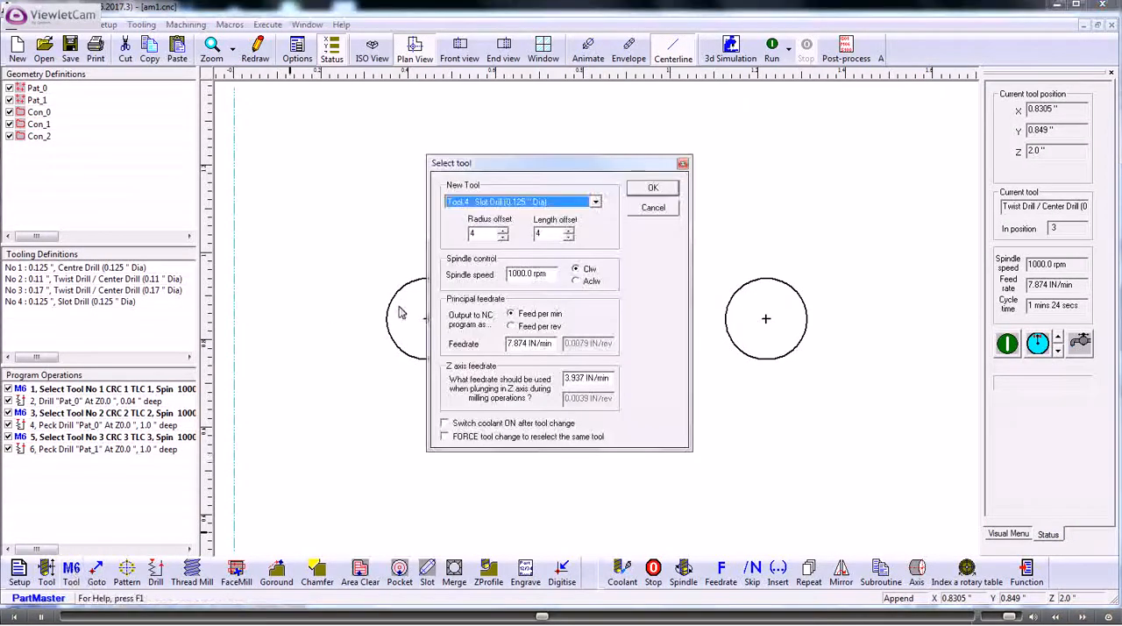
{"action": "left_click", "coordinate": [653, 189]}
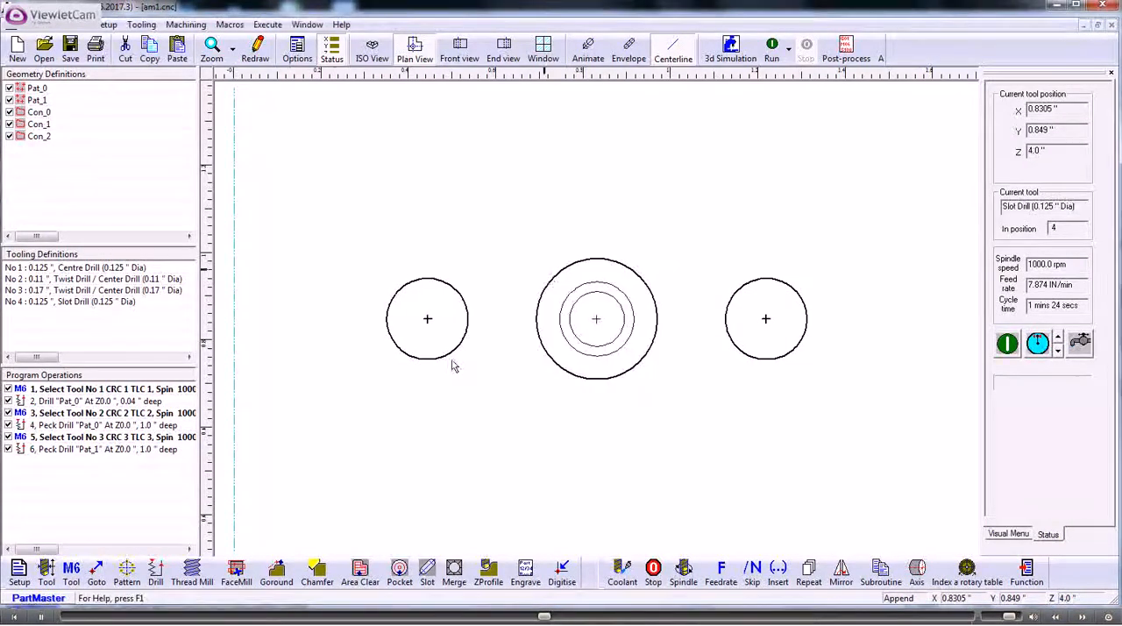
Step: Add a Goround on Con_0, 0.25" deep with right offset, a reduced arc approach distance and a 0.02" arc runoff distance, and run the program
{"action": "left_click", "coordinate": [277, 574]}
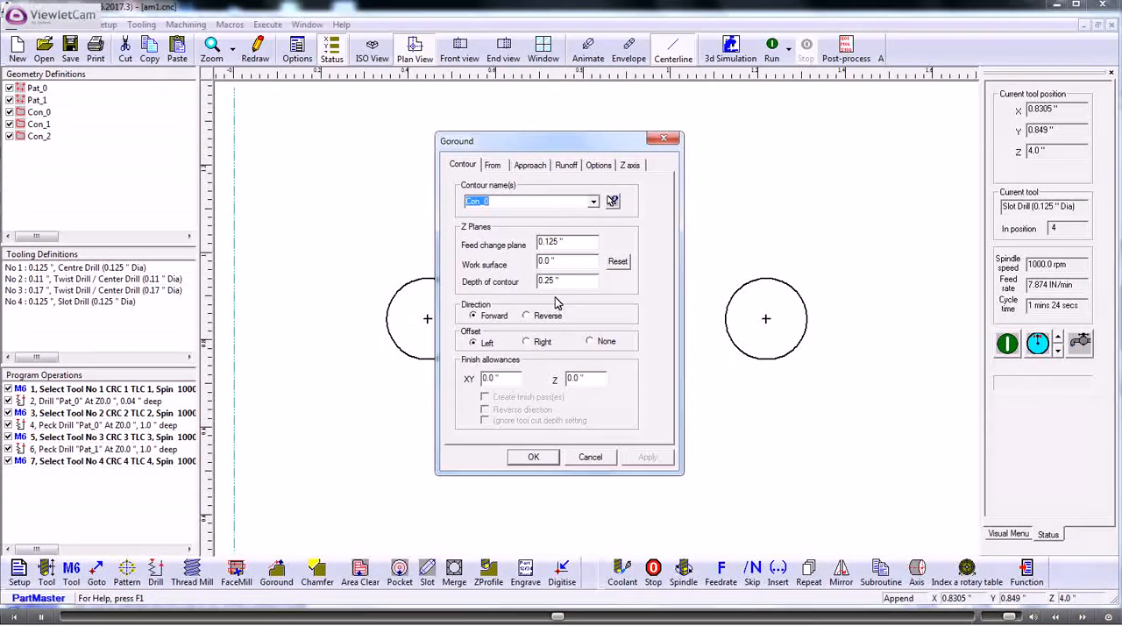
{"action": "left_click", "coordinate": [530, 166]}
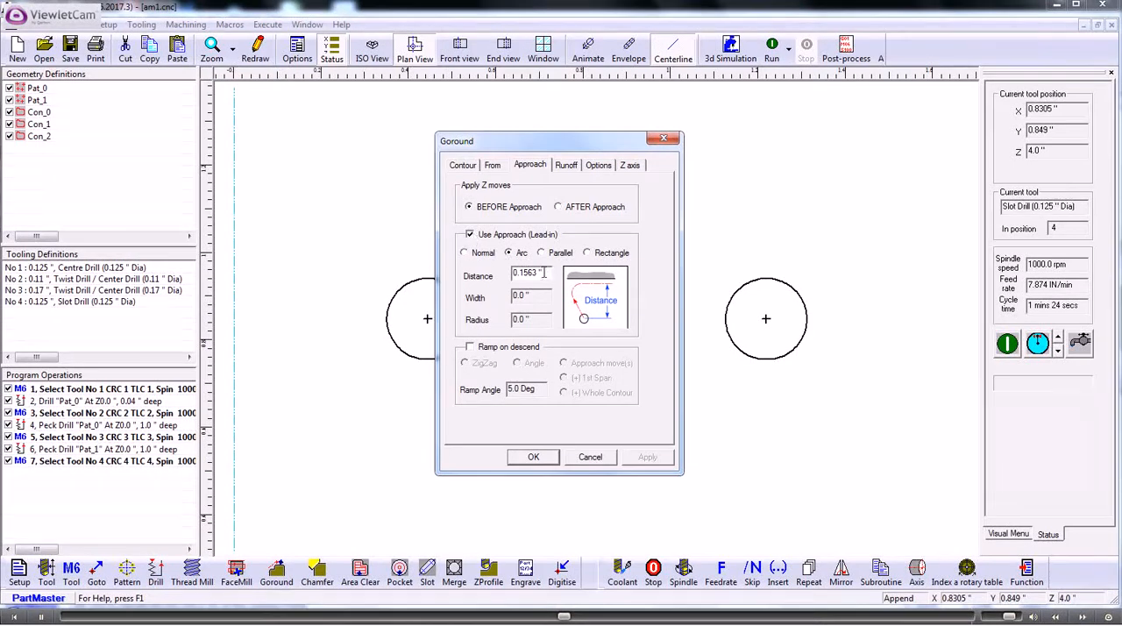
{"action": "left_click_drag", "start_coordinate": [543, 273], "coordinate": [492, 273]}
{"action": "type", "text": "020"}
{"action": "left_click", "coordinate": [565, 166]}
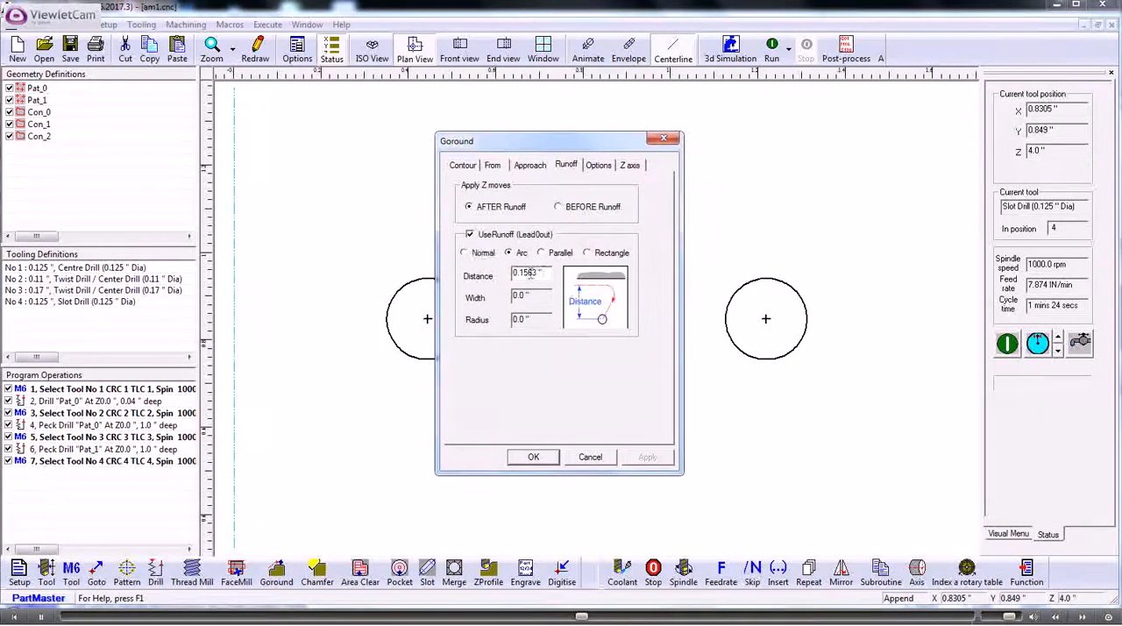
{"action": "double_click", "coordinate": [544, 273]}
{"action": "type", "text": ".02"}
{"action": "left_click", "coordinate": [465, 166]}
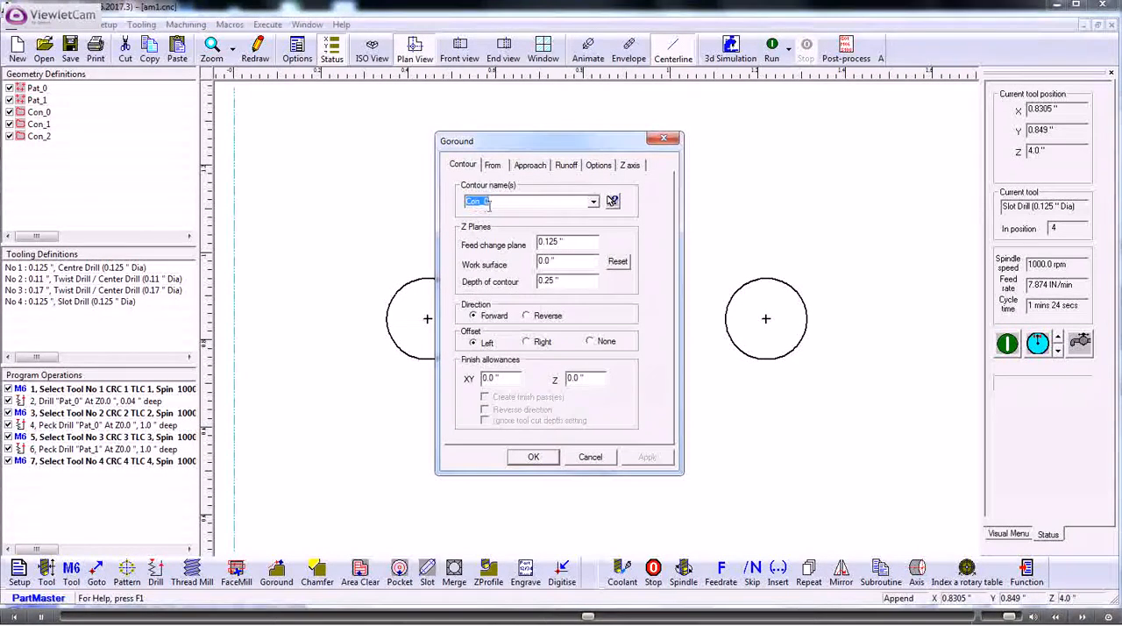
{"action": "left_click", "coordinate": [529, 342]}
{"action": "left_click", "coordinate": [532, 458]}
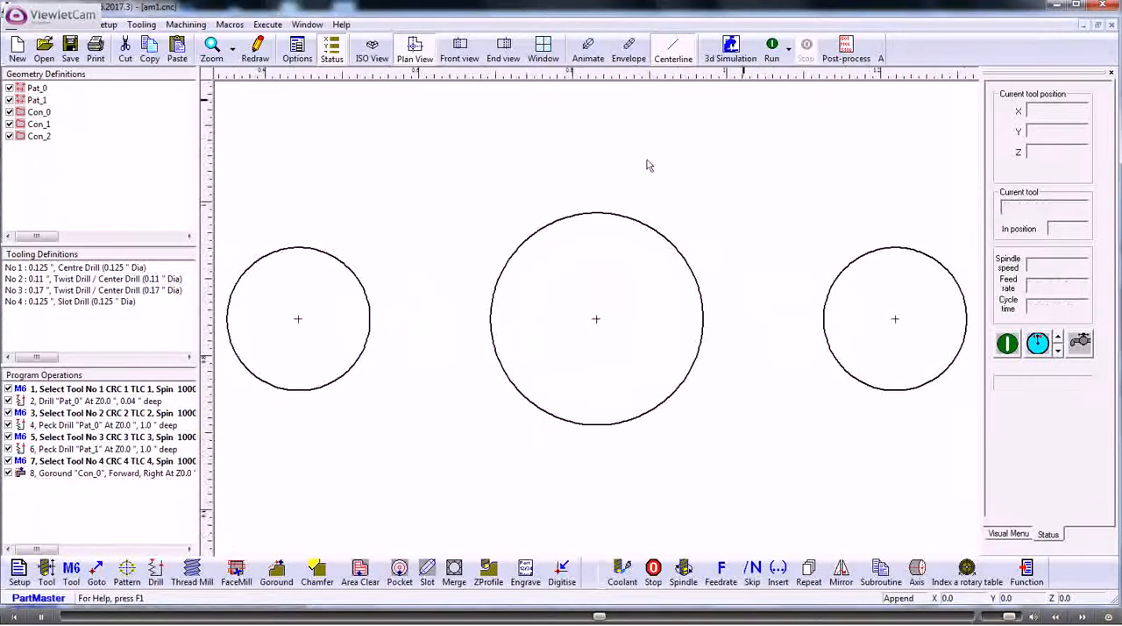
{"action": "left_click", "coordinate": [770, 50]}
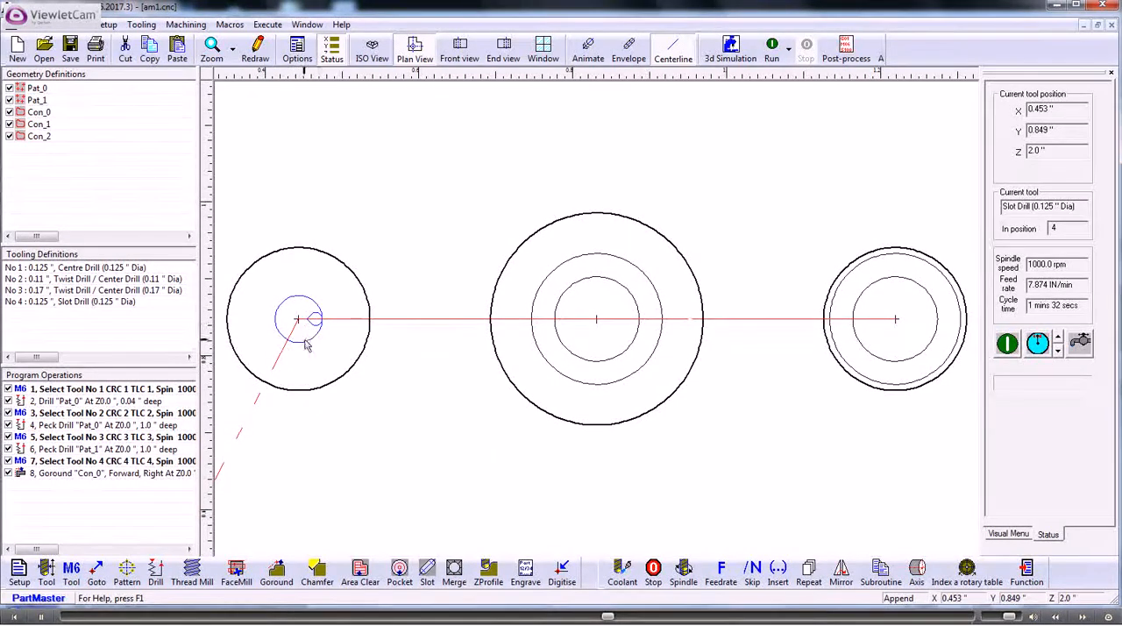
Step: Duplicate the Con_0 Goround operation at the end of the program operations
{"action": "left_click", "coordinate": [112, 478]}
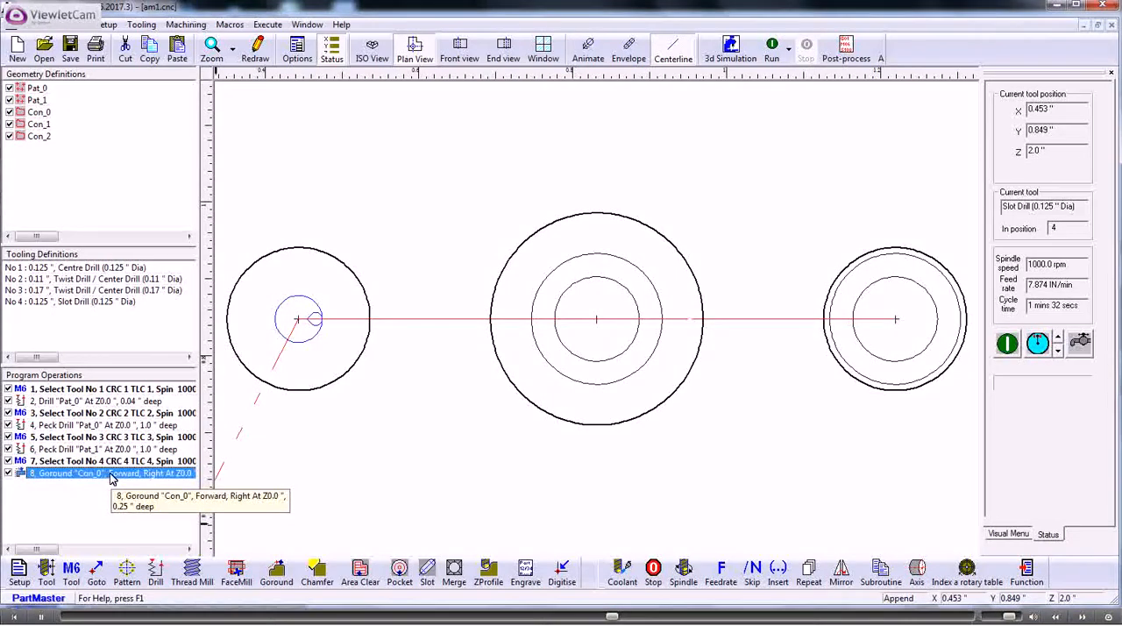
{"action": "right_click", "coordinate": [111, 476]}
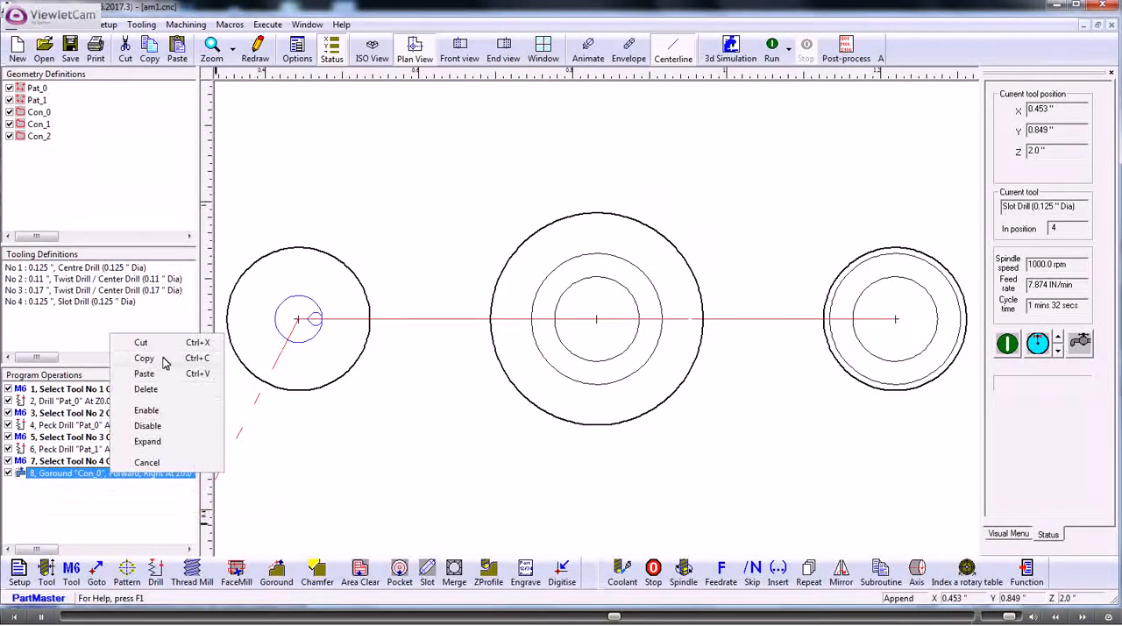
{"action": "left_click", "coordinate": [160, 362]}
{"action": "right_click", "coordinate": [117, 499]}
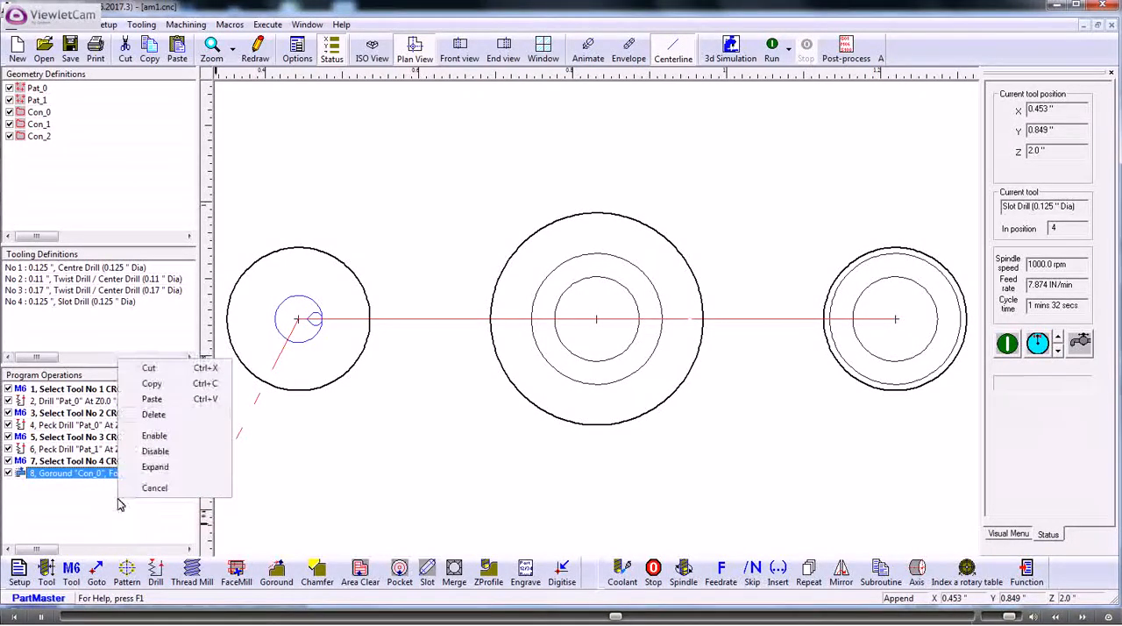
{"action": "left_click", "coordinate": [161, 401]}
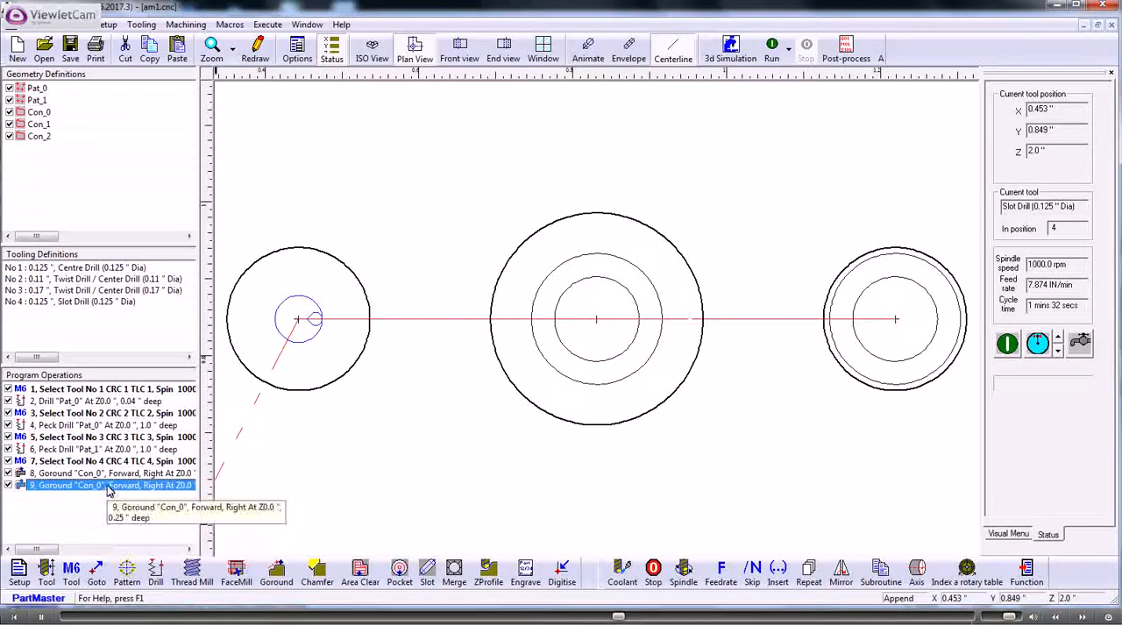
Step: Reassign the duplicated Goround to Con_2 by picking the counterbore circle in the drawing, and run the program
{"action": "double_click", "coordinate": [110, 487]}
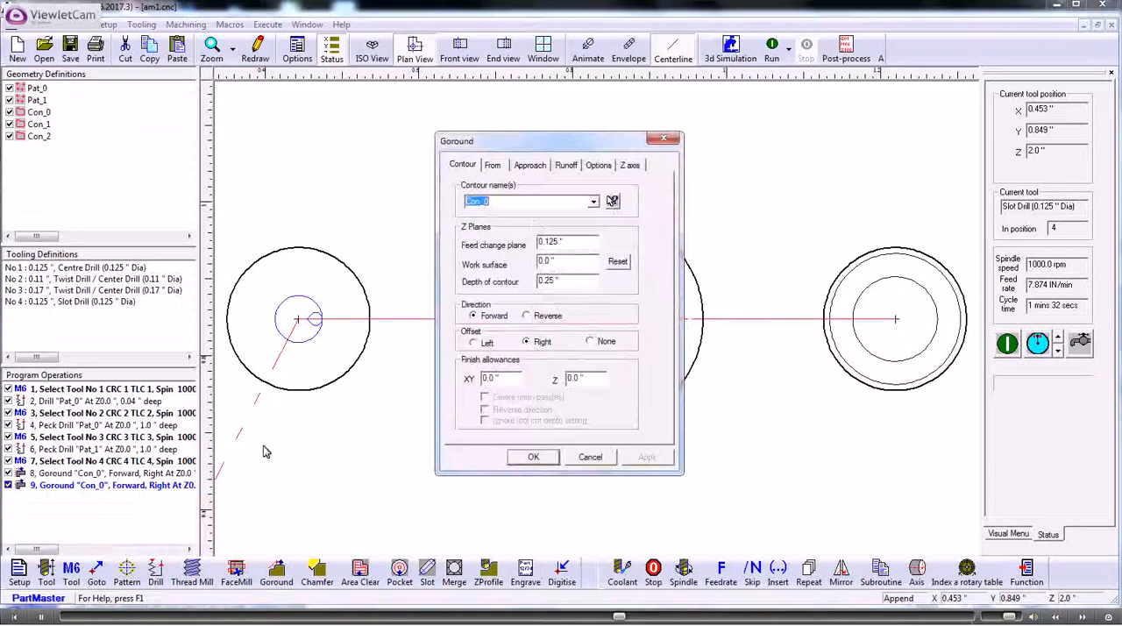
{"action": "left_click", "coordinate": [613, 201]}
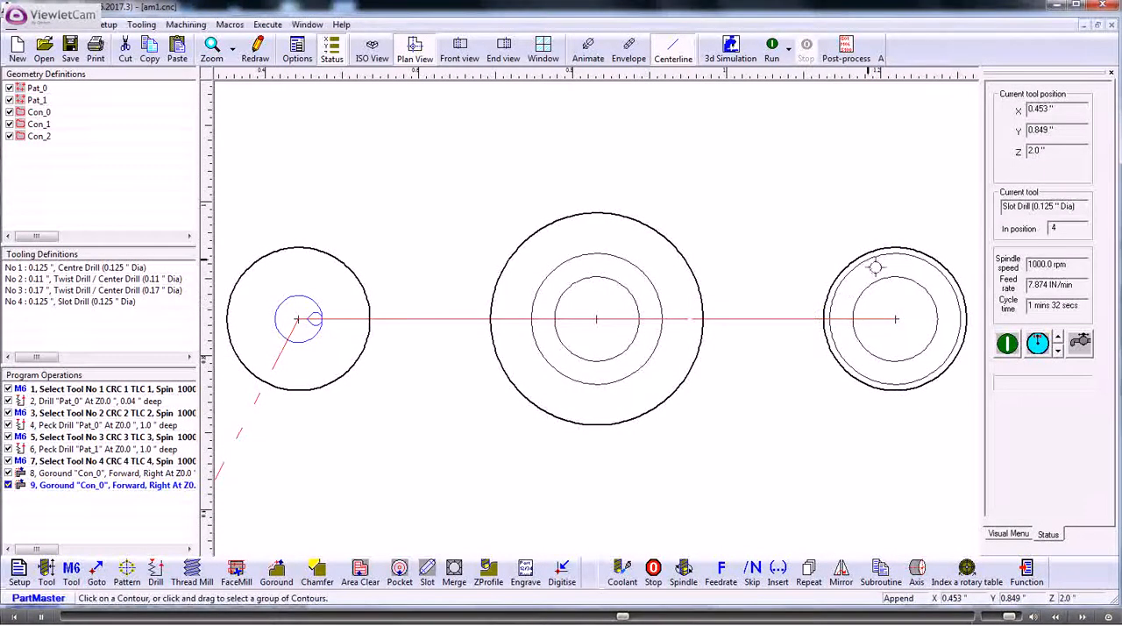
{"action": "left_click", "coordinate": [875, 267]}
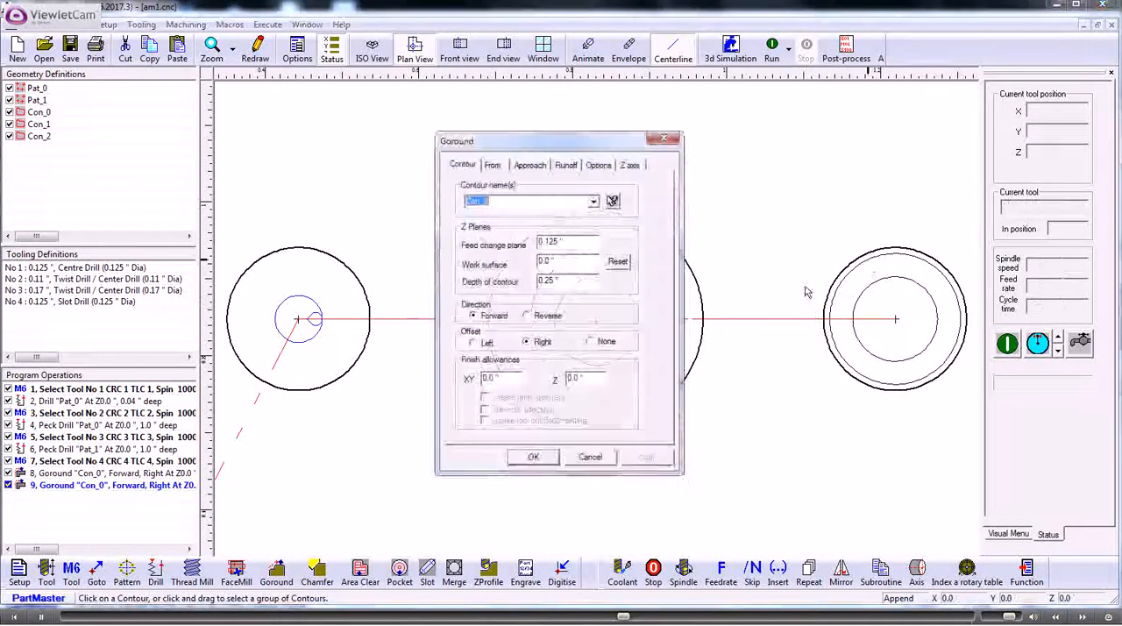
{"action": "left_click", "coordinate": [534, 458]}
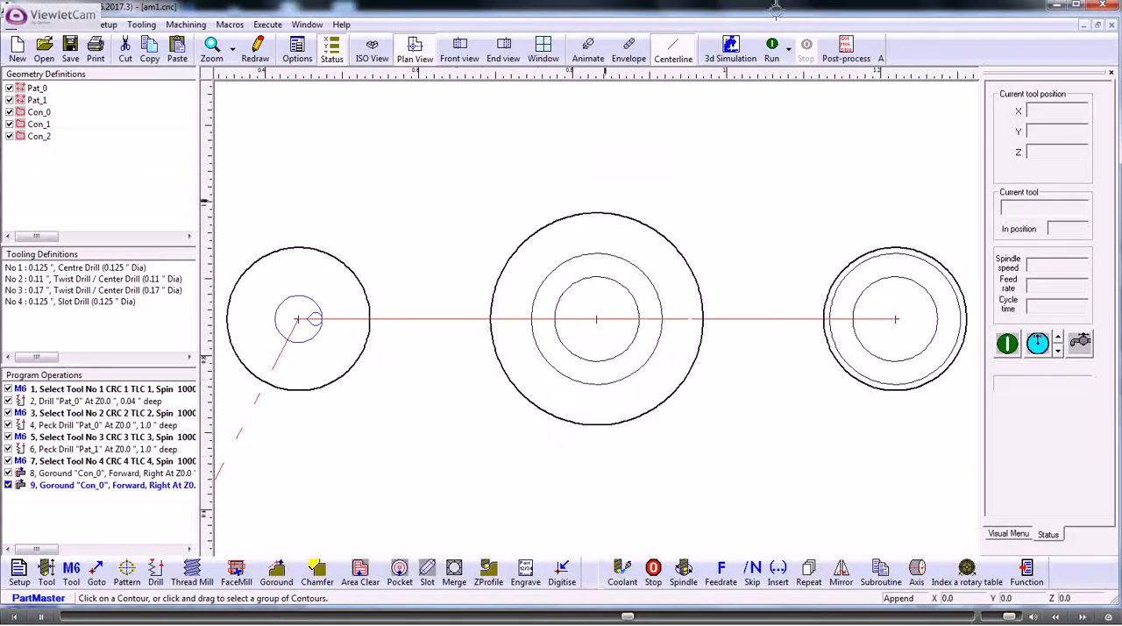
{"action": "left_click", "coordinate": [771, 48]}
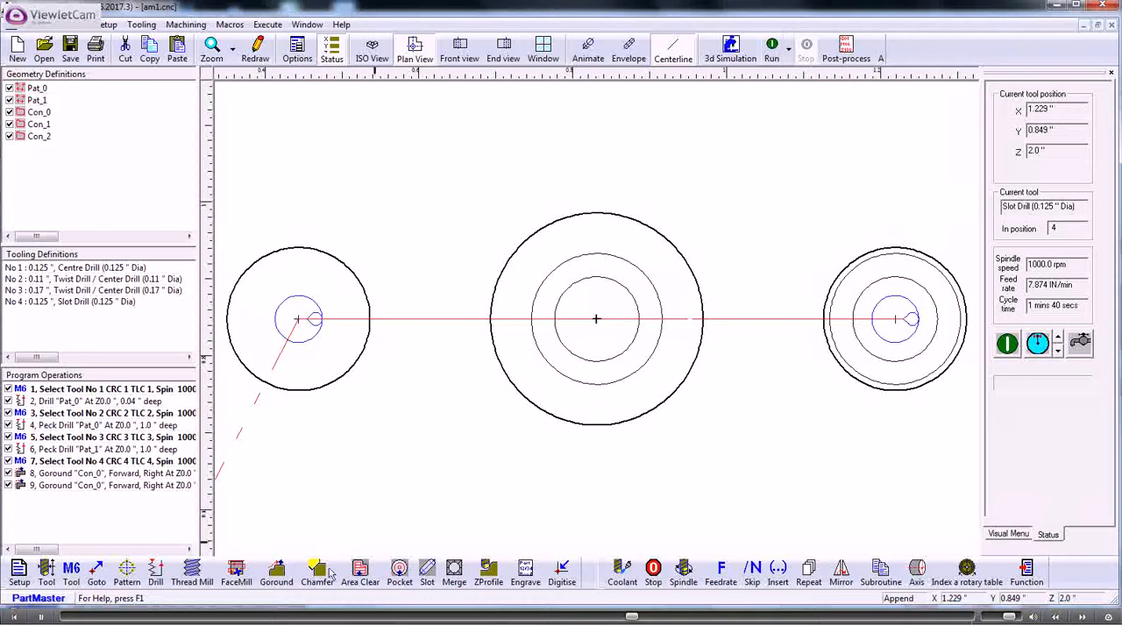
Step: Paste another copy of the Goround operation into the program for the remaining counterbore
{"action": "right_click", "coordinate": [88, 487]}
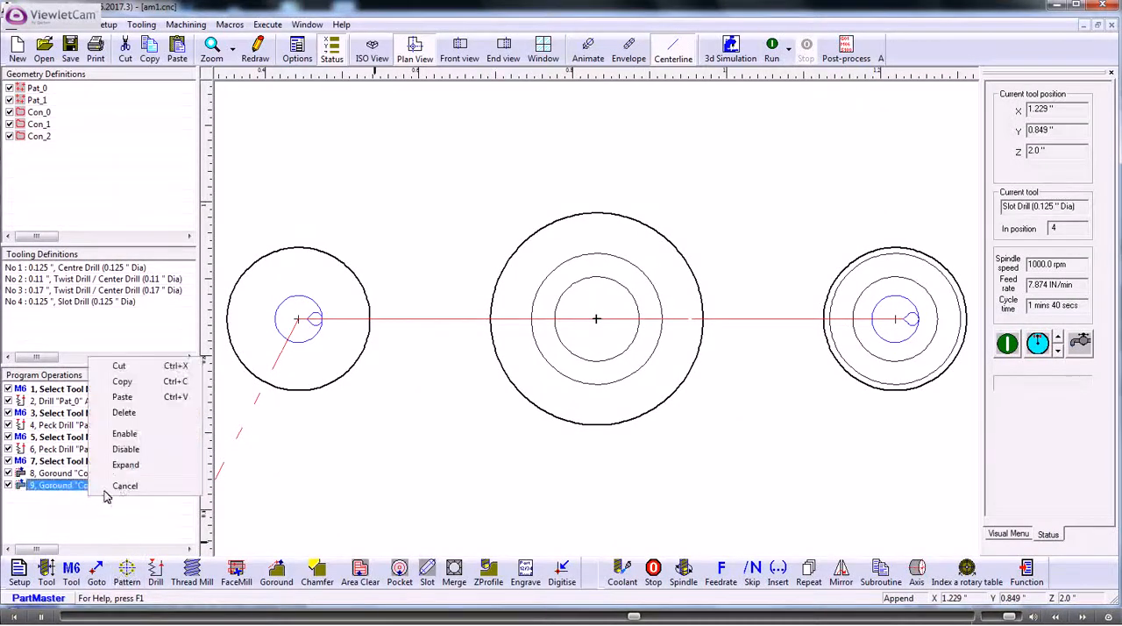
{"action": "left_click", "coordinate": [123, 397]}
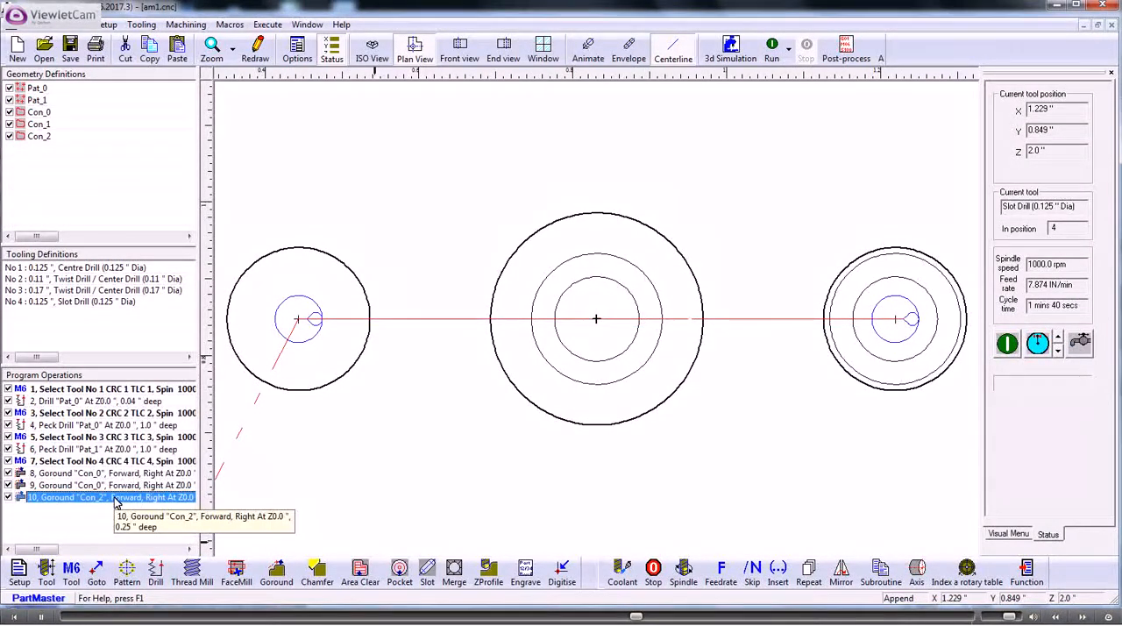
Step: Reassign the duplicated Goround operation 9 to contour Con_1 and run the program in the isometric view
{"action": "double_click", "coordinate": [105, 486]}
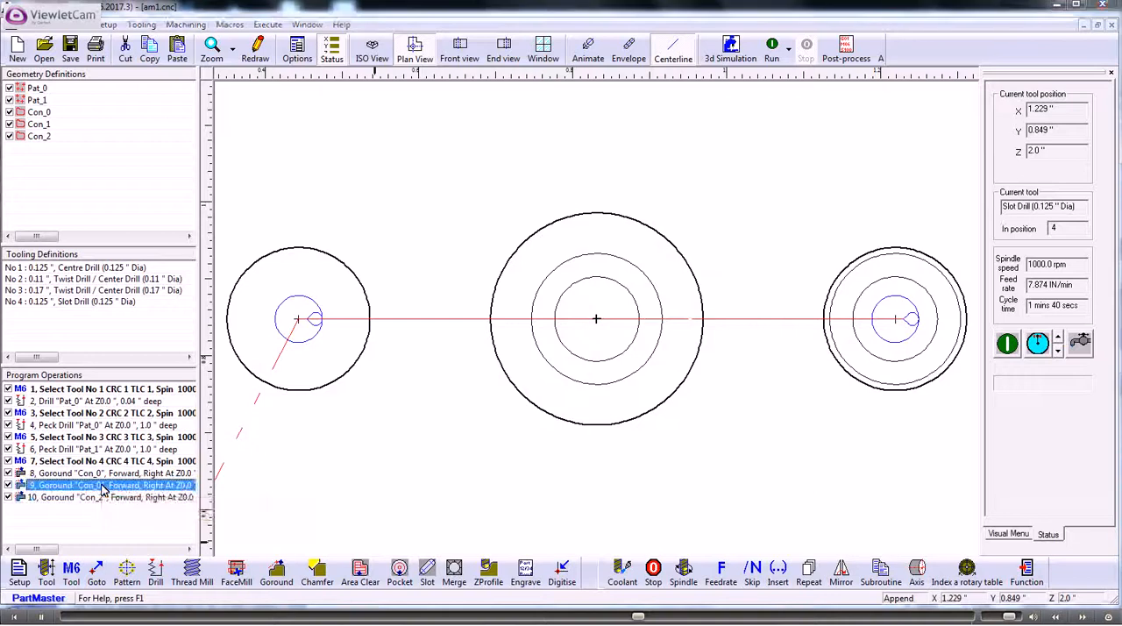
{"action": "left_click", "coordinate": [594, 201]}
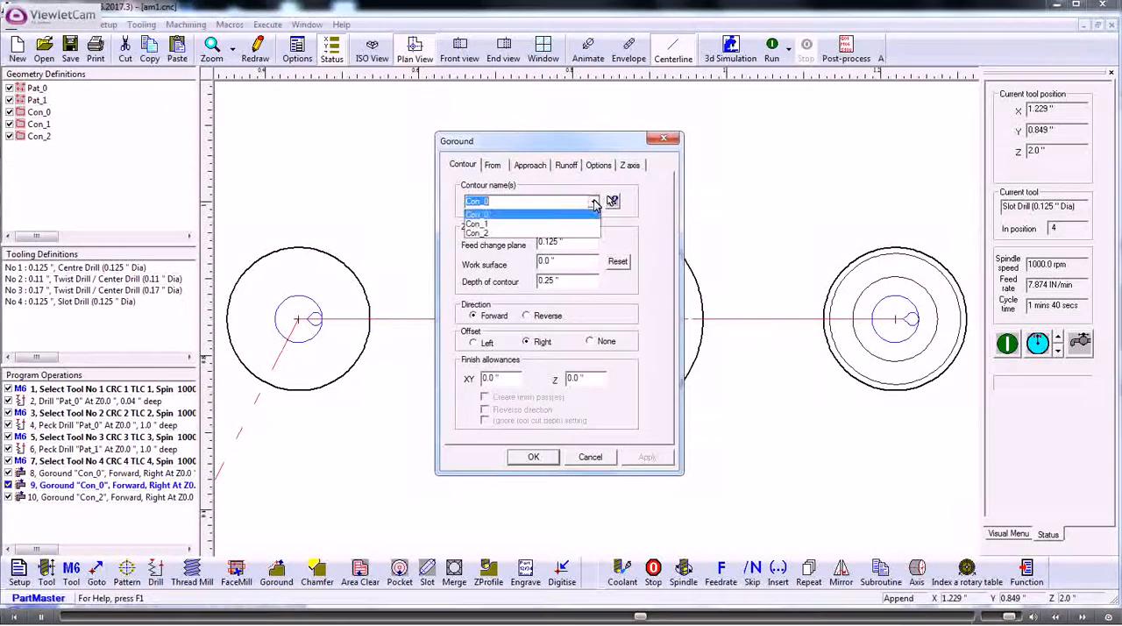
{"action": "left_click", "coordinate": [485, 233]}
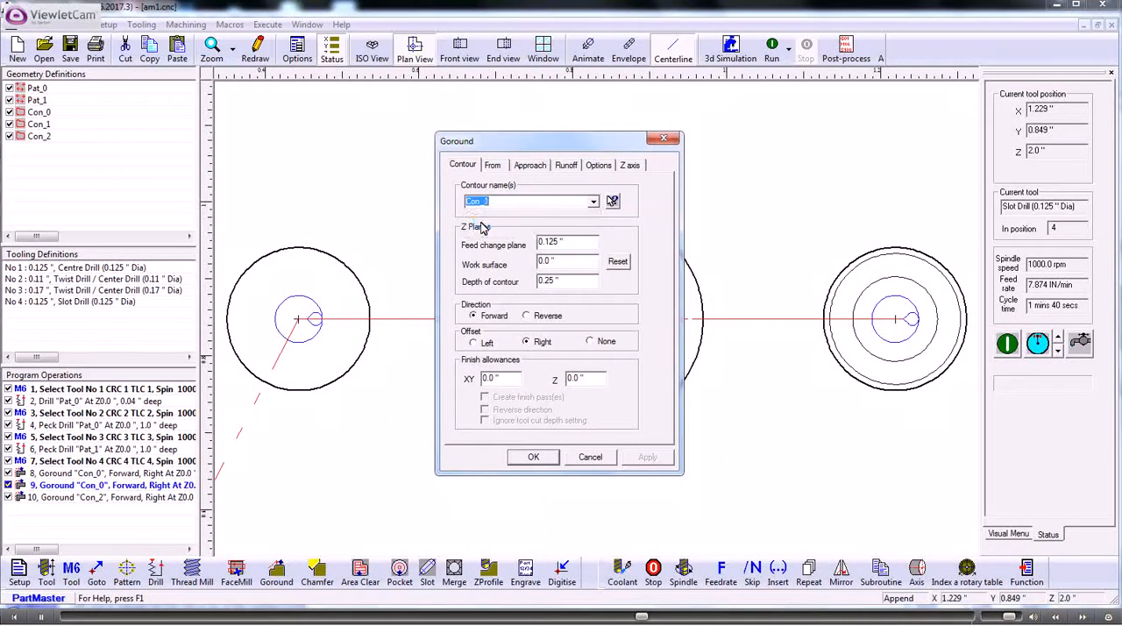
{"action": "left_click", "coordinate": [533, 458]}
{"action": "left_click", "coordinate": [773, 51]}
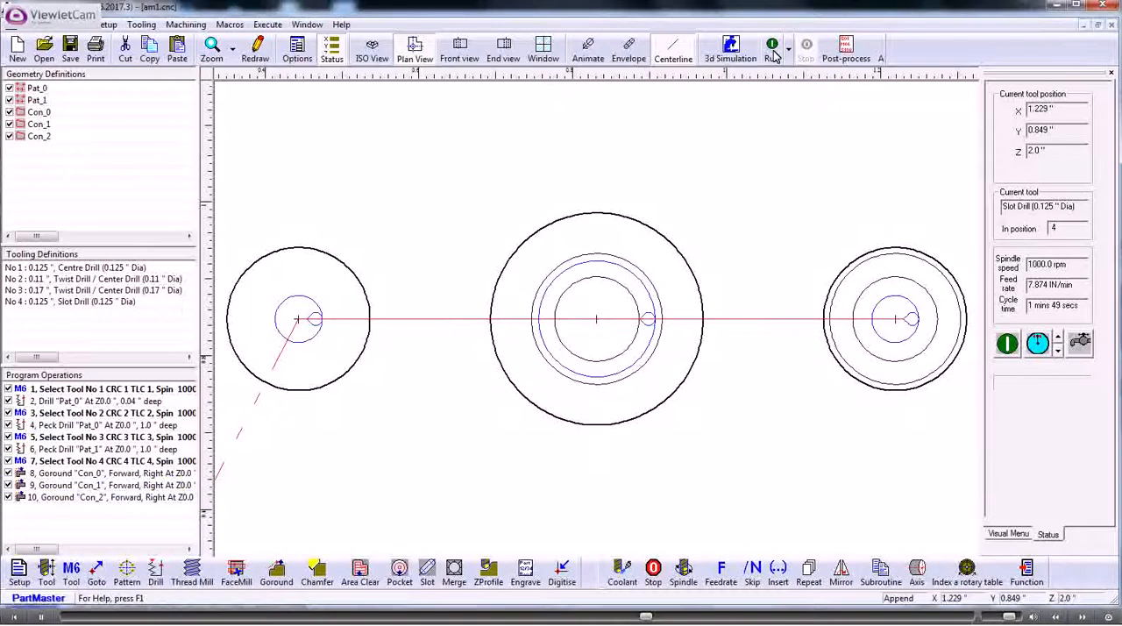
{"action": "left_click", "coordinate": [372, 50]}
{"action": "left_click", "coordinate": [775, 53]}
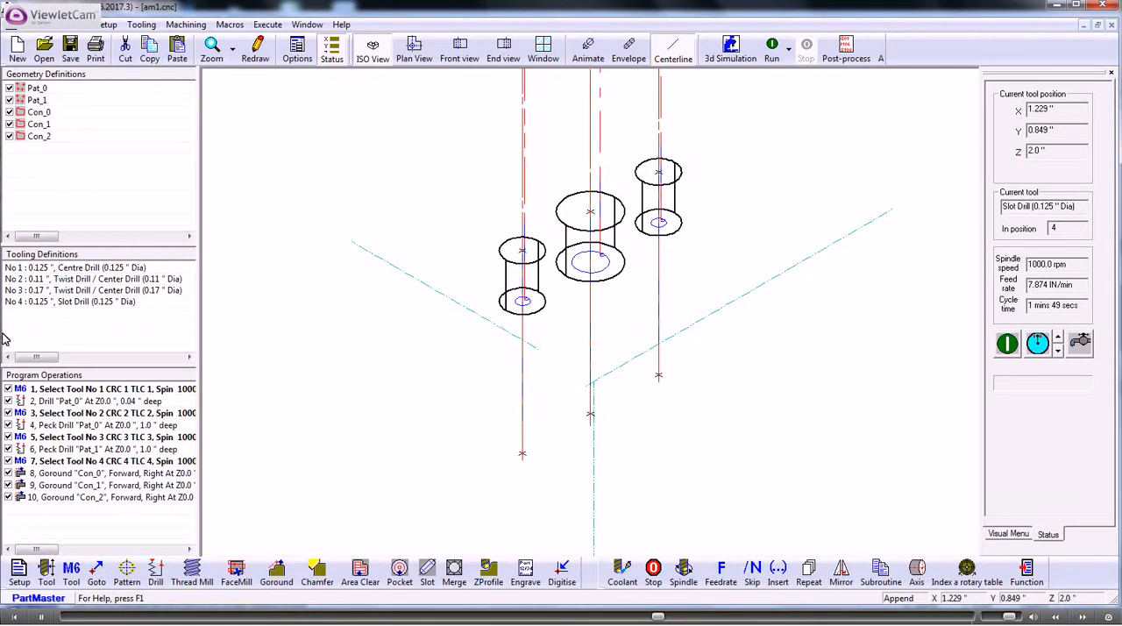
Step: Set the 0.125" slot drill's cut depth to 0.04" and rerun the program
{"action": "double_click", "coordinate": [60, 304]}
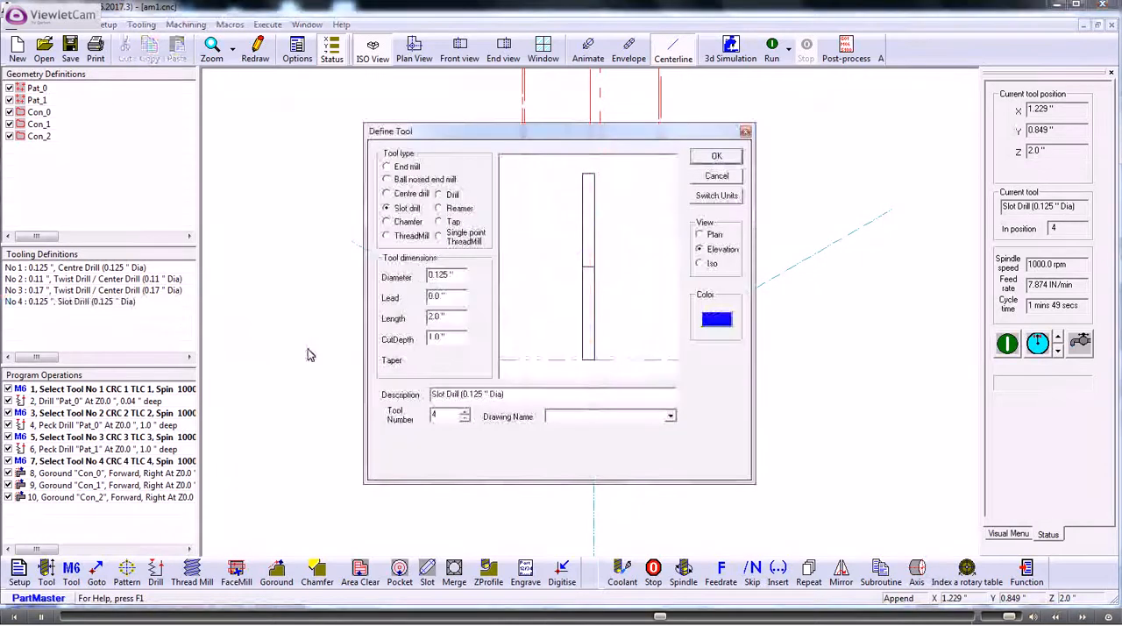
{"action": "left_click_drag", "start_coordinate": [453, 337], "coordinate": [405, 343]}
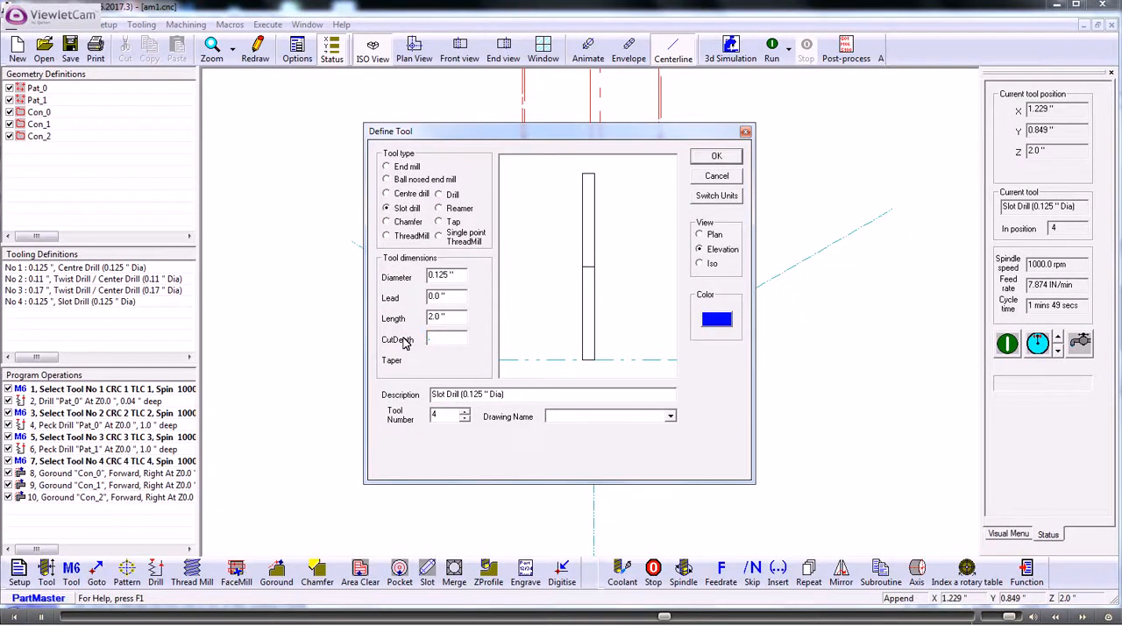
{"action": "type", "text": ".04"}
{"action": "left_click", "coordinate": [714, 156]}
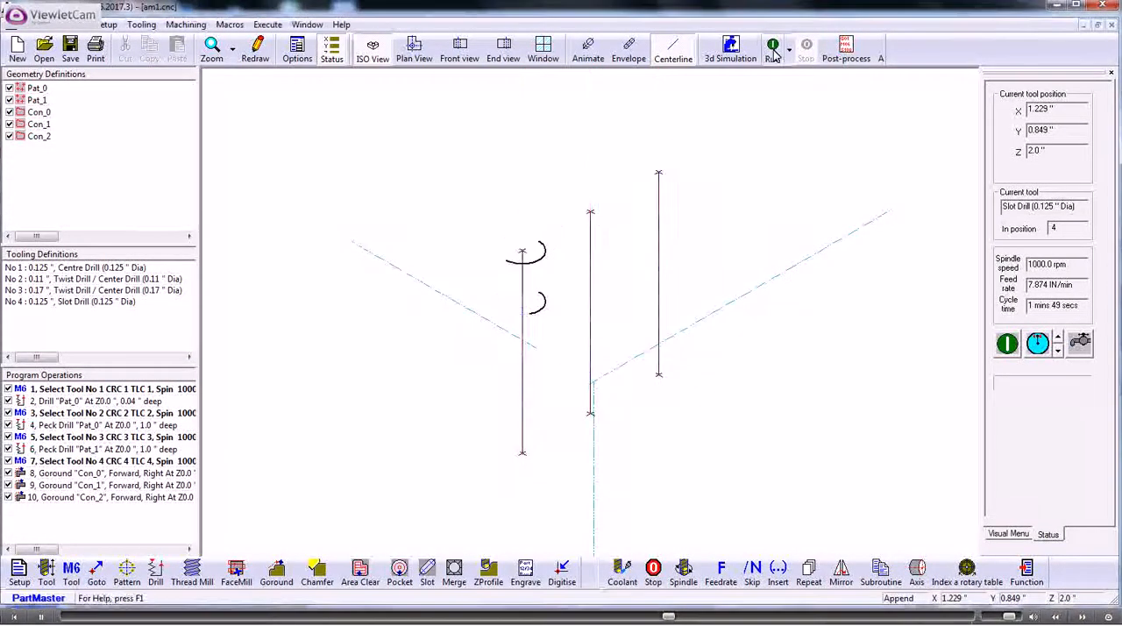
{"action": "left_click", "coordinate": [774, 51]}
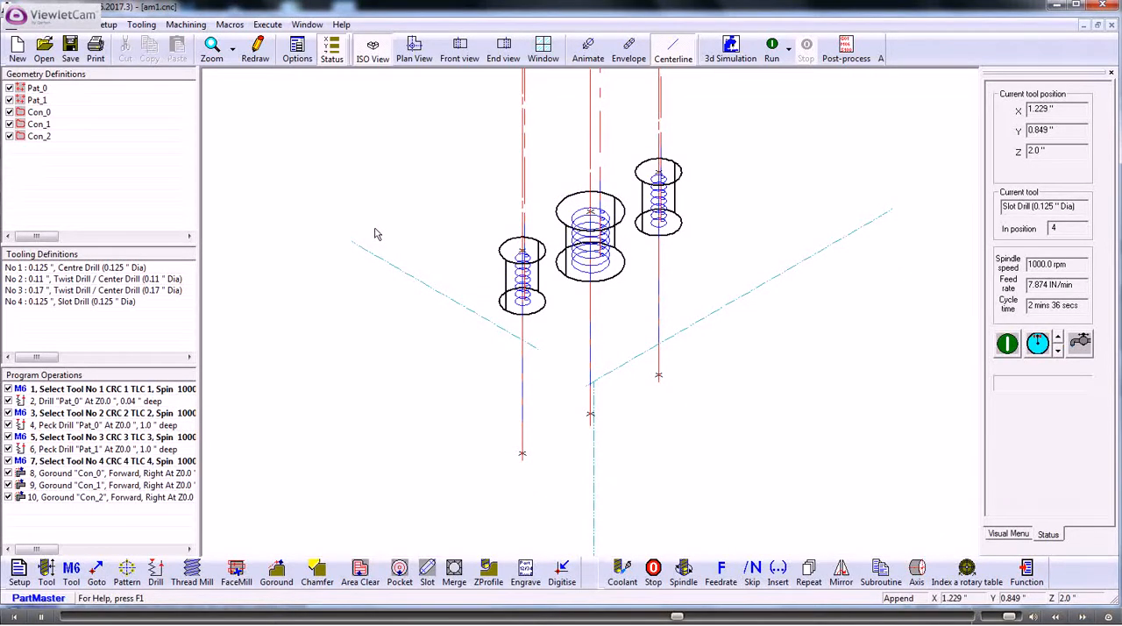
Step: Define tool number 5 as a chamfer tool with 0.125" diameter, 2" length and 1" cut depth
{"action": "left_click", "coordinate": [416, 52]}
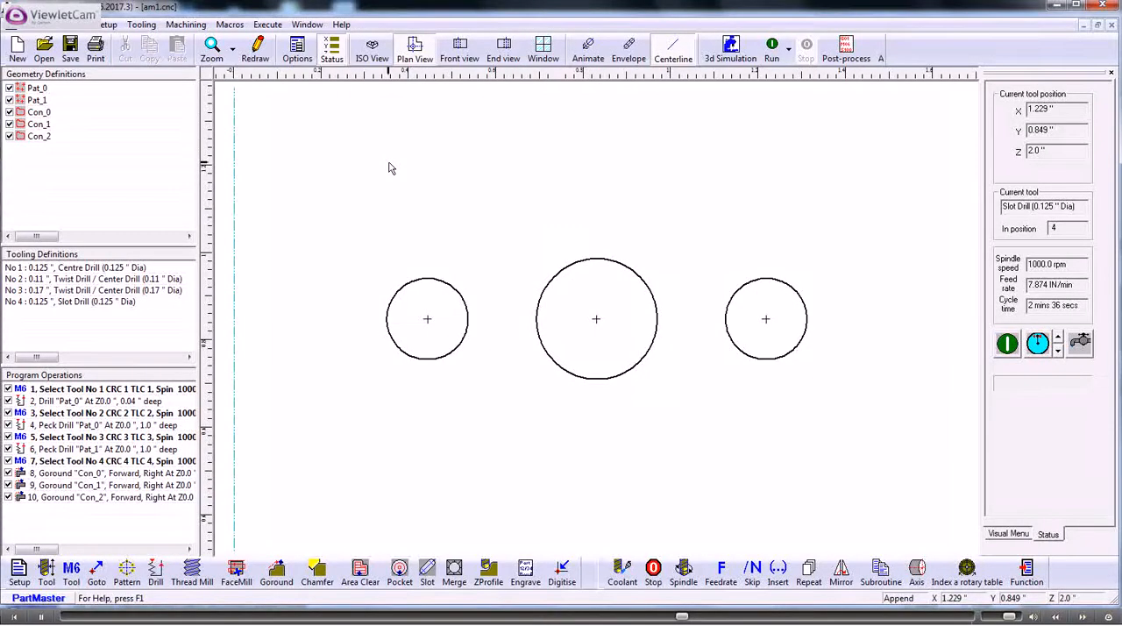
{"action": "left_click", "coordinate": [373, 51]}
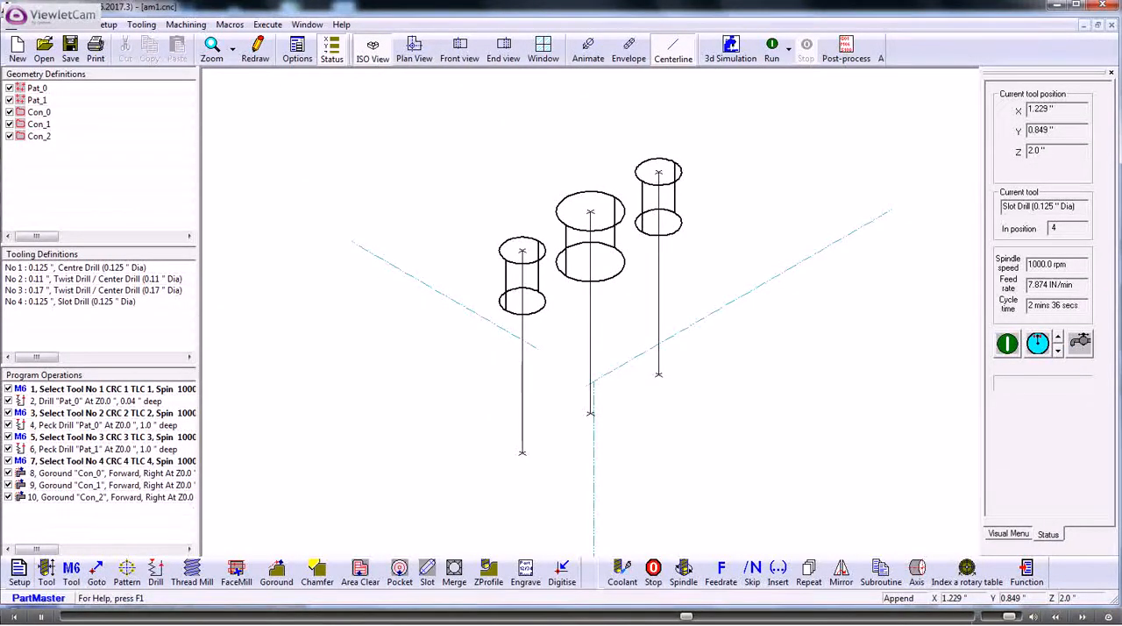
{"action": "left_click", "coordinate": [47, 572]}
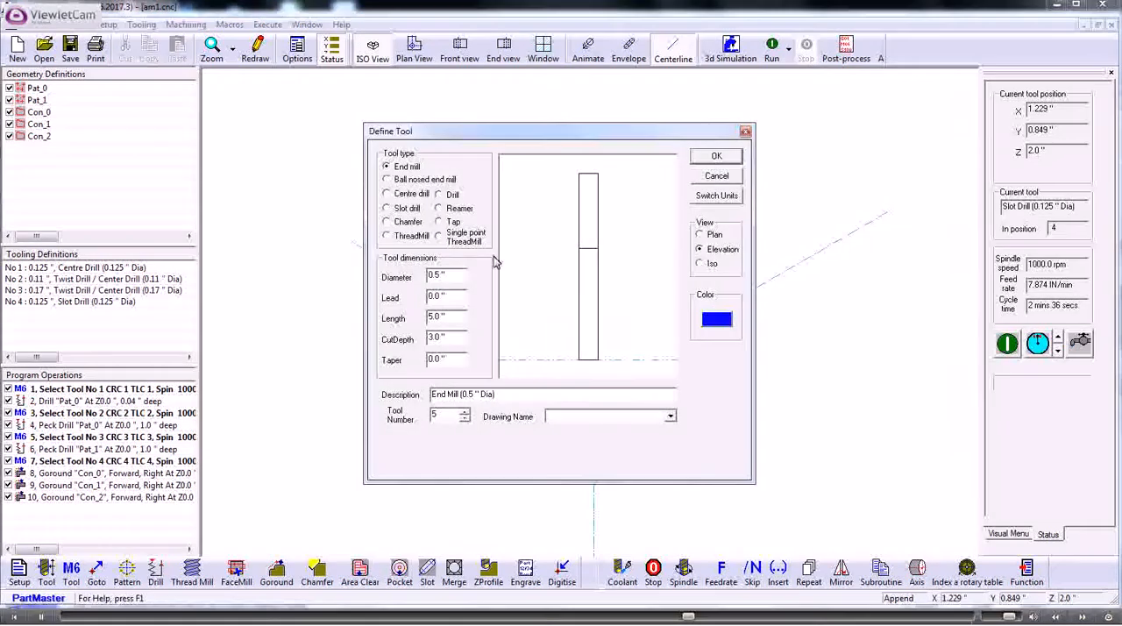
{"action": "left_click", "coordinate": [387, 221]}
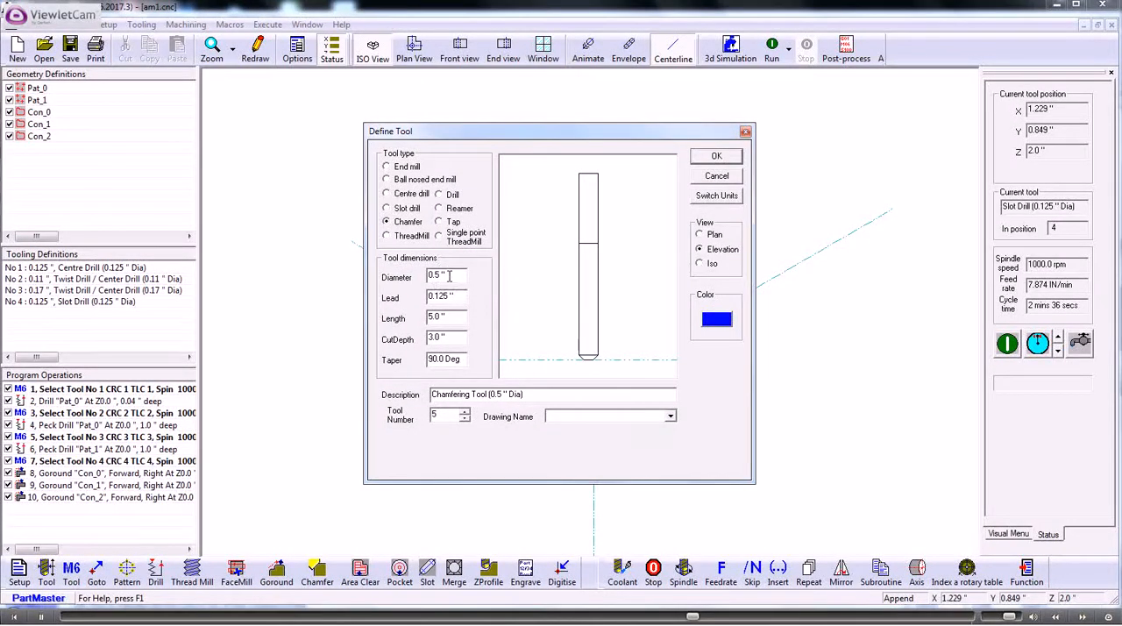
{"action": "left_click_drag", "start_coordinate": [449, 274], "coordinate": [395, 279]}
{"action": "type", "text": "0.125"}
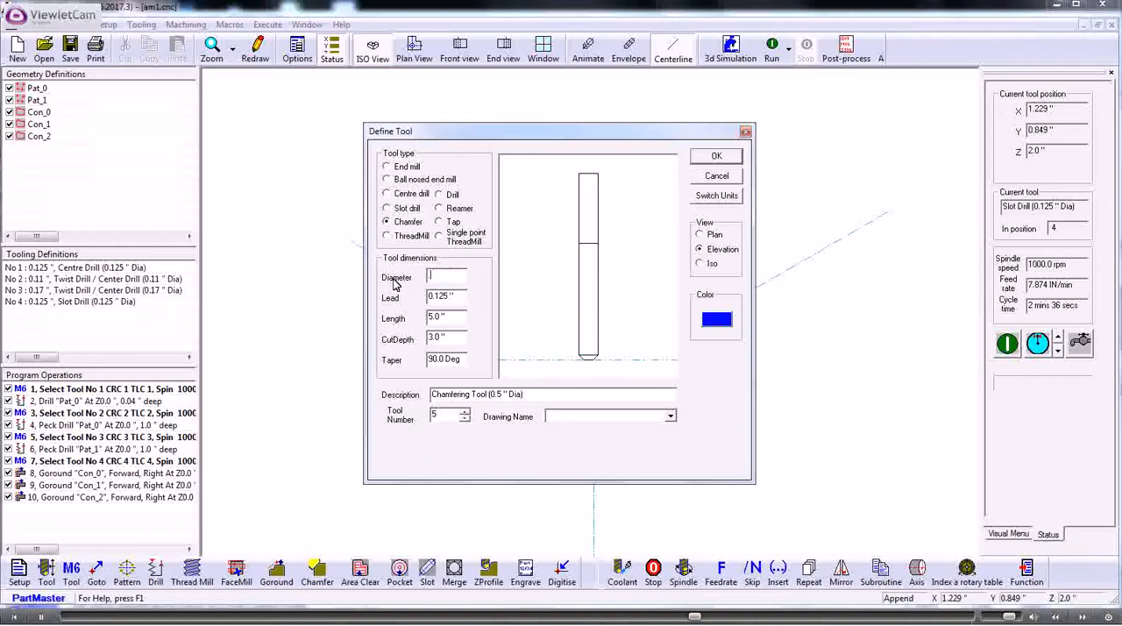
{"action": "left_click", "coordinate": [446, 317]}
{"action": "left_click_drag", "start_coordinate": [445, 318], "coordinate": [412, 340]}
{"action": "type", "text": "2"}
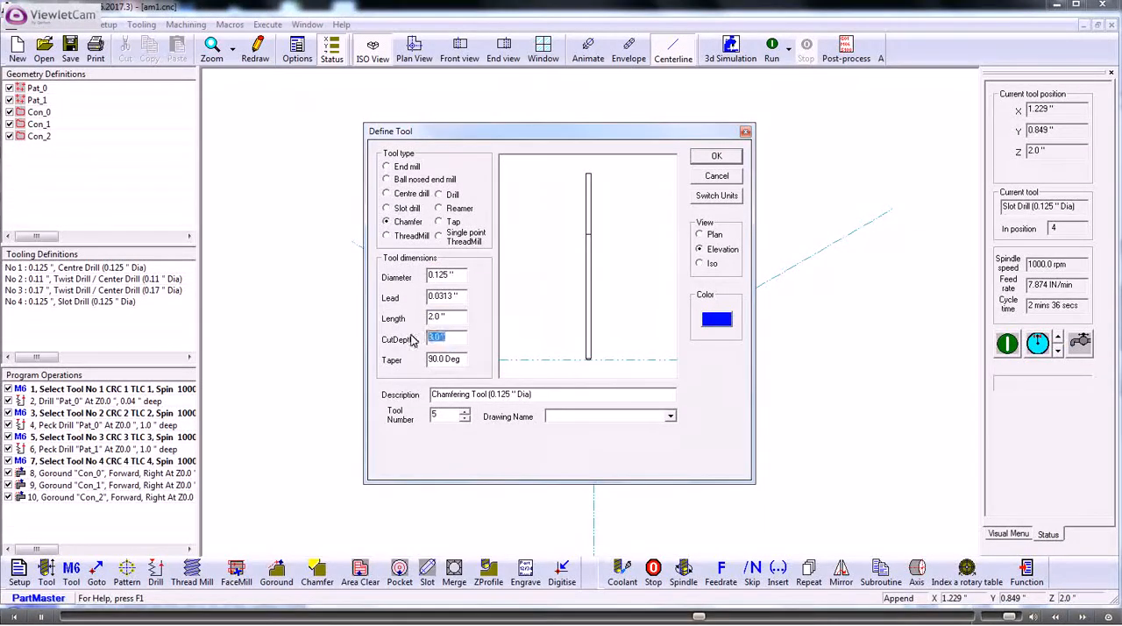
{"action": "type", "text": "1"}
{"action": "left_click", "coordinate": [539, 300]}
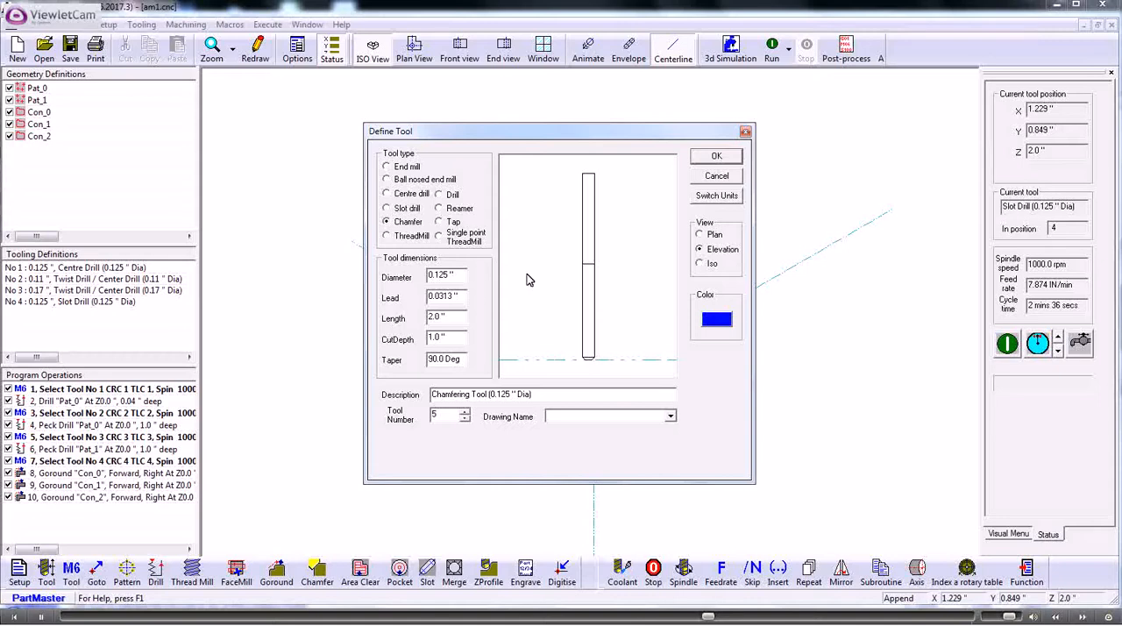
{"action": "left_click", "coordinate": [715, 158]}
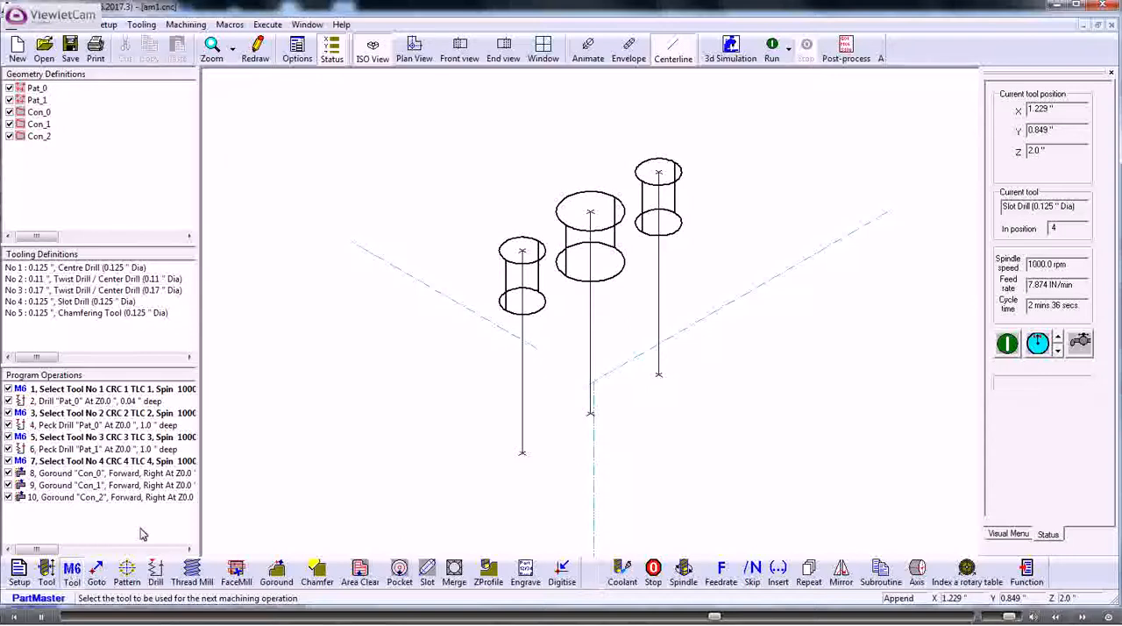
Step: Select chamfering tool 5 for machining and add a Chamfer operation on Con_0, 0.02" deep with right offset
{"action": "left_click", "coordinate": [656, 188]}
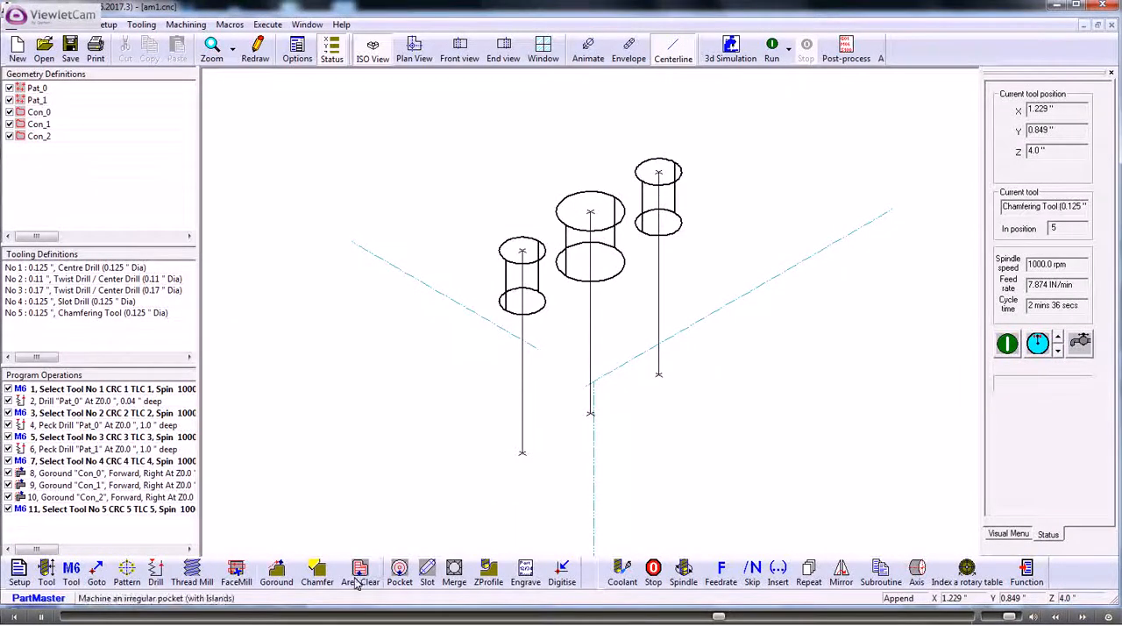
{"action": "left_click", "coordinate": [403, 54]}
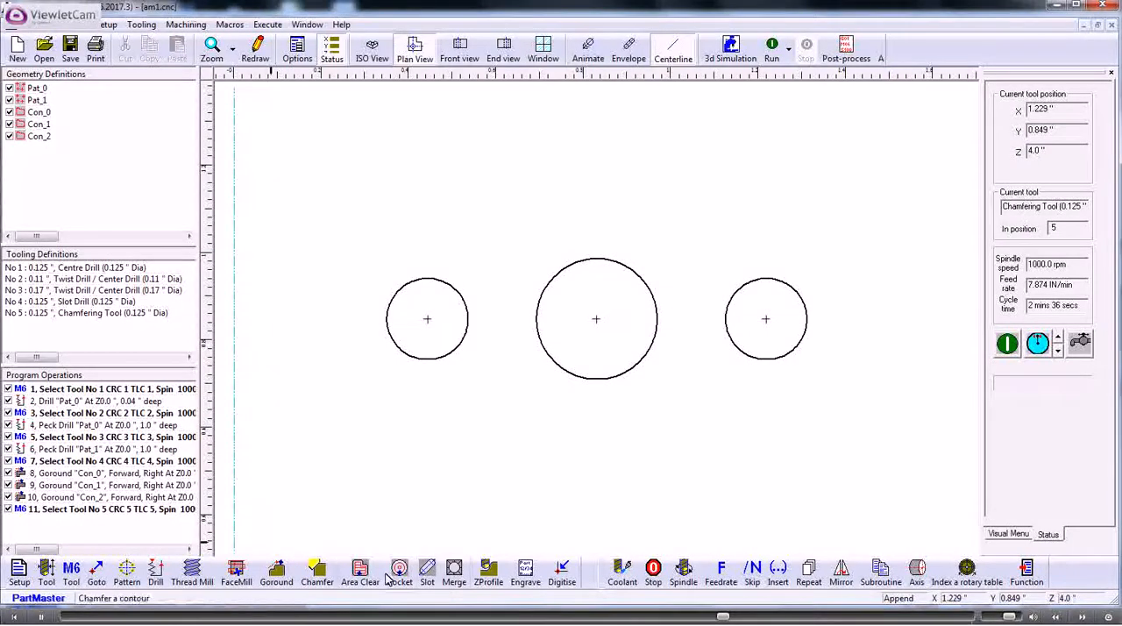
{"action": "left_click", "coordinate": [317, 575]}
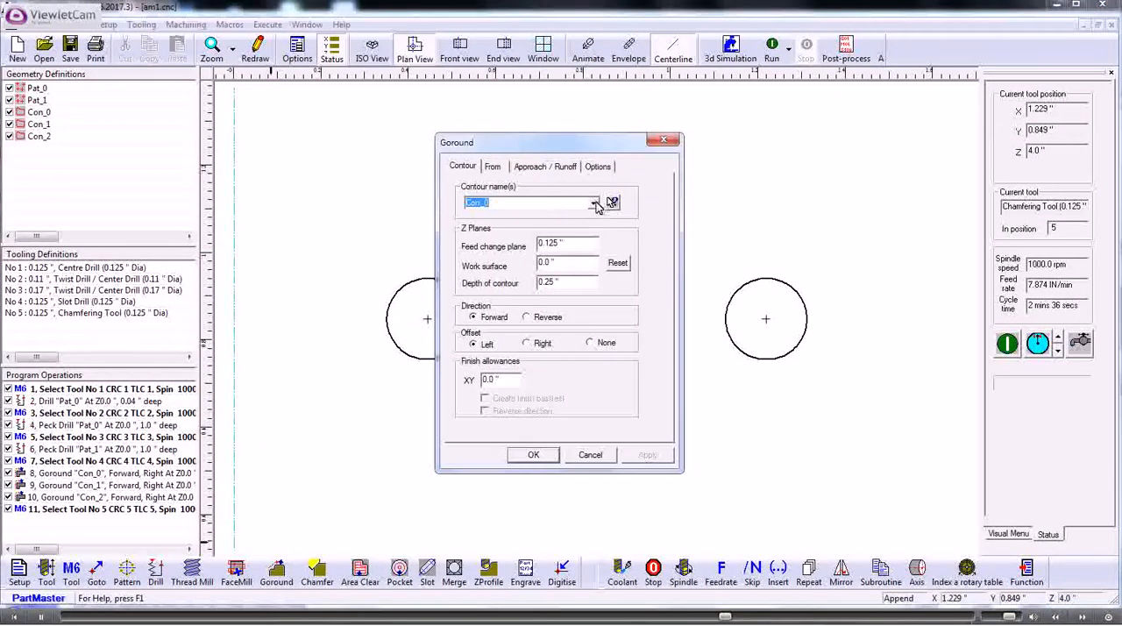
{"action": "double_click", "coordinate": [572, 281]}
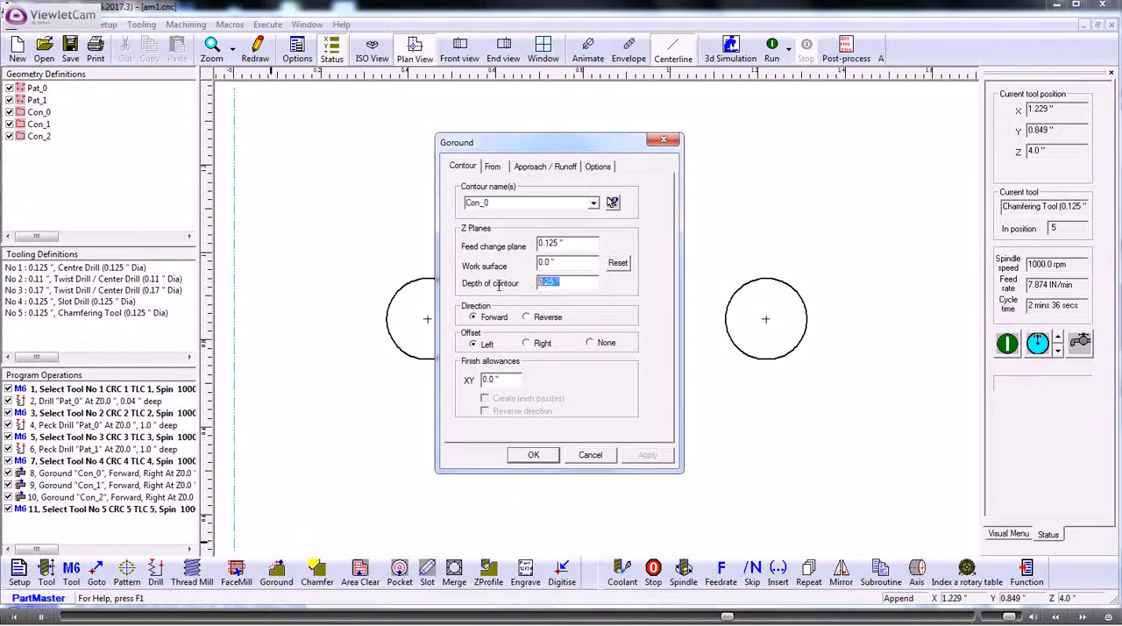
{"action": "key", "text": "BackSpace"}
{"action": "left_click", "coordinate": [526, 169]}
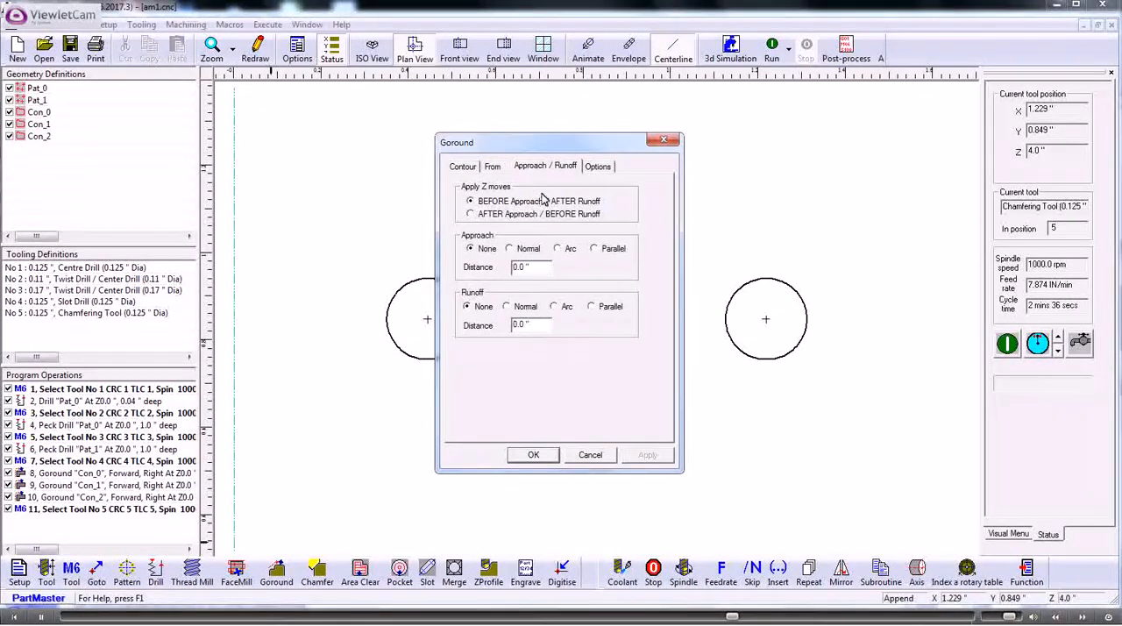
{"action": "left_click", "coordinate": [463, 166]}
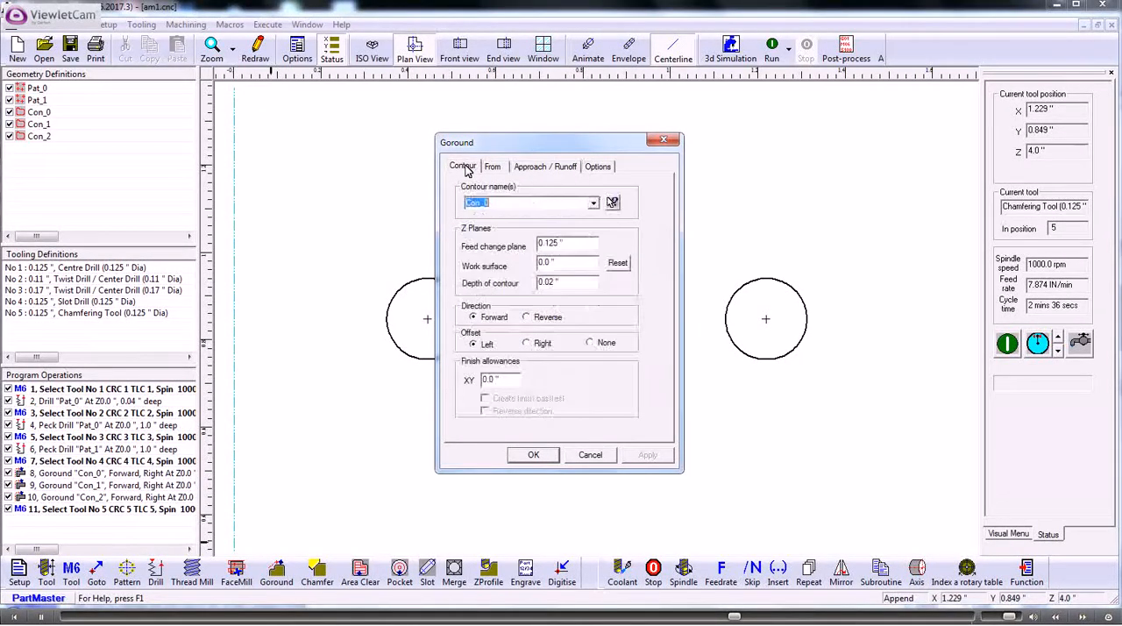
{"action": "left_click", "coordinate": [527, 343]}
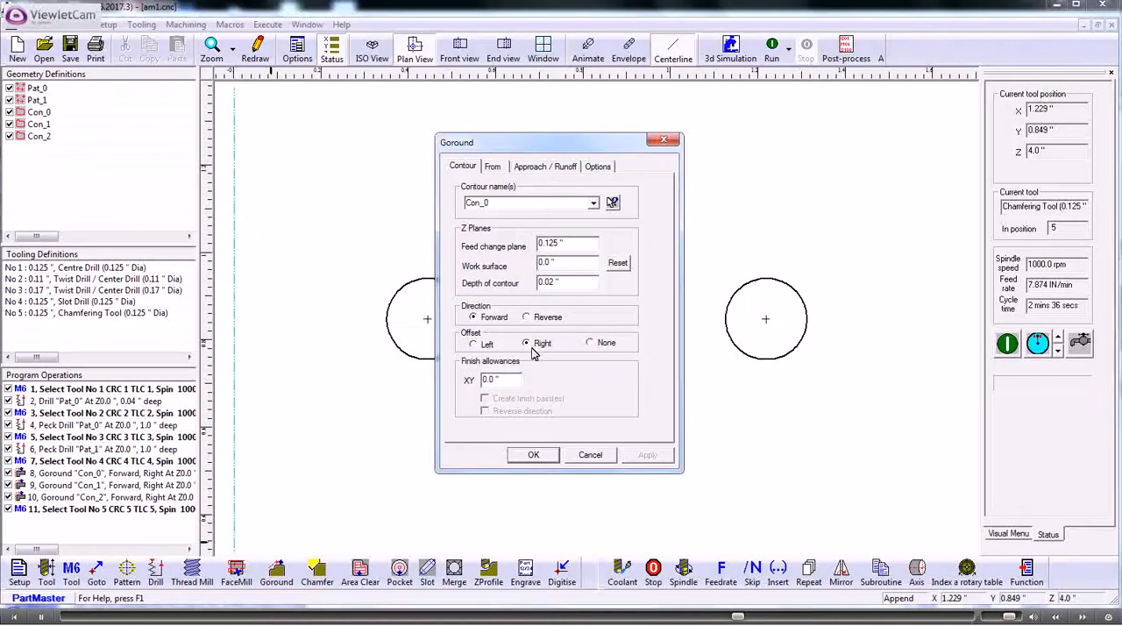
{"action": "left_click", "coordinate": [533, 455]}
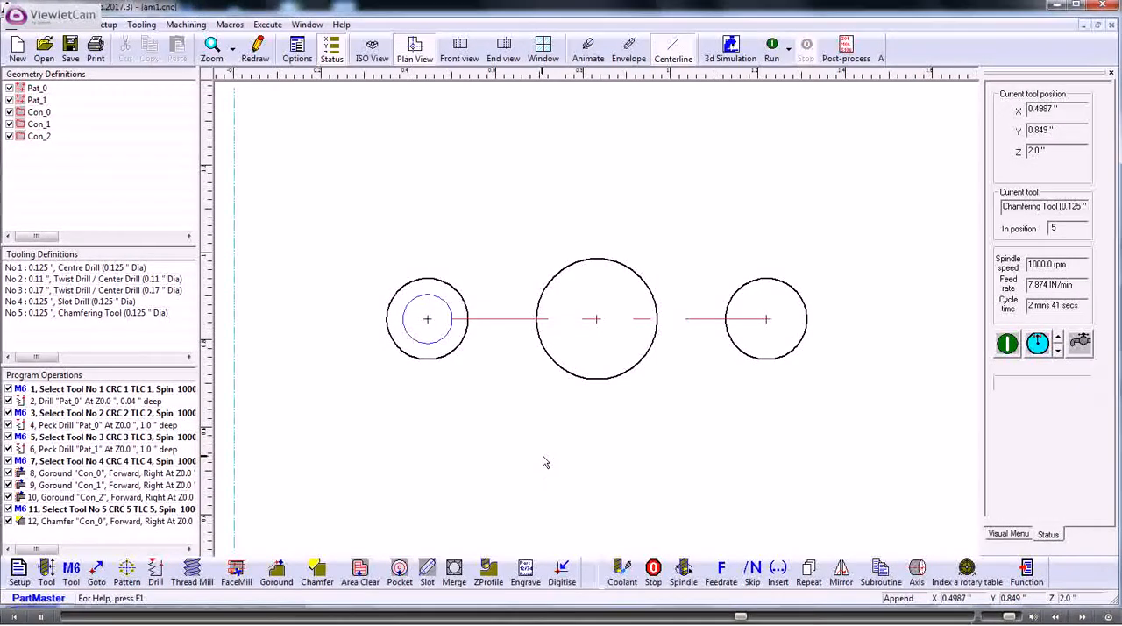
Step: Copy the Con_0 Chamfer operation and paste two duplicates into the program operations
{"action": "left_click", "coordinate": [110, 523]}
{"action": "right_click", "coordinate": [110, 523]}
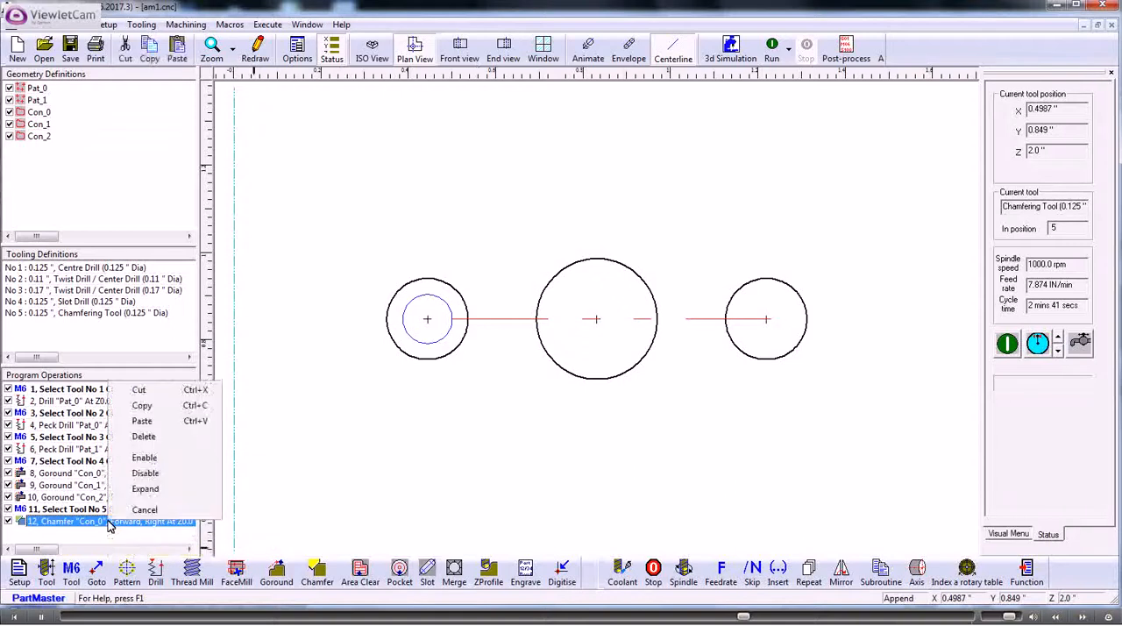
{"action": "left_click", "coordinate": [122, 405]}
{"action": "right_click", "coordinate": [99, 525]}
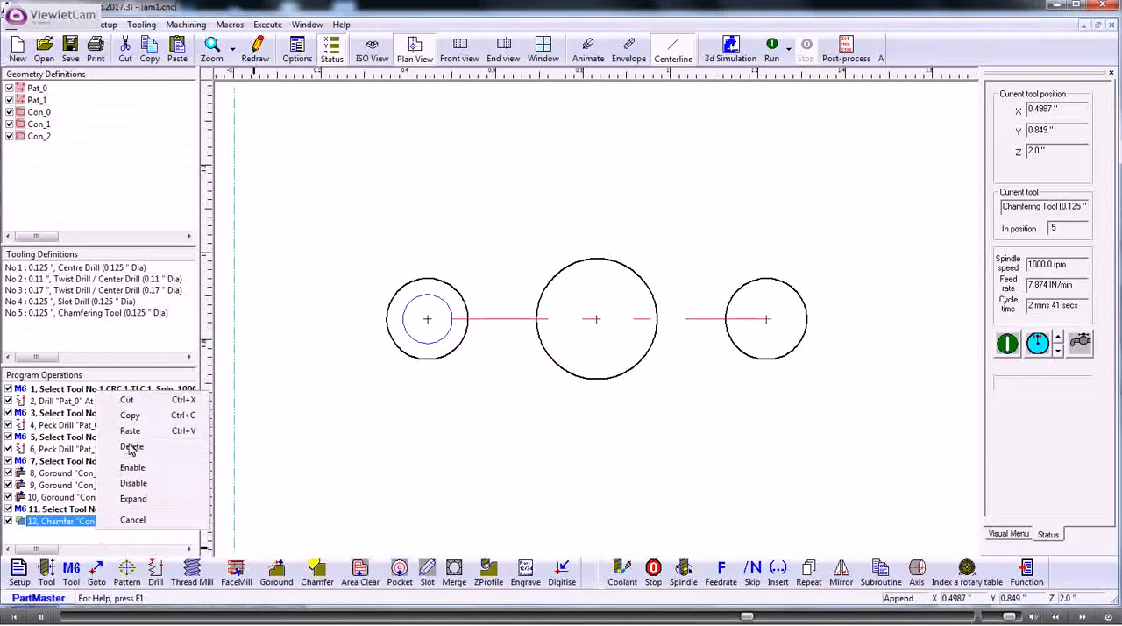
{"action": "left_click", "coordinate": [130, 431]}
{"action": "left_click", "coordinate": [105, 521]}
{"action": "right_click", "coordinate": [107, 523]}
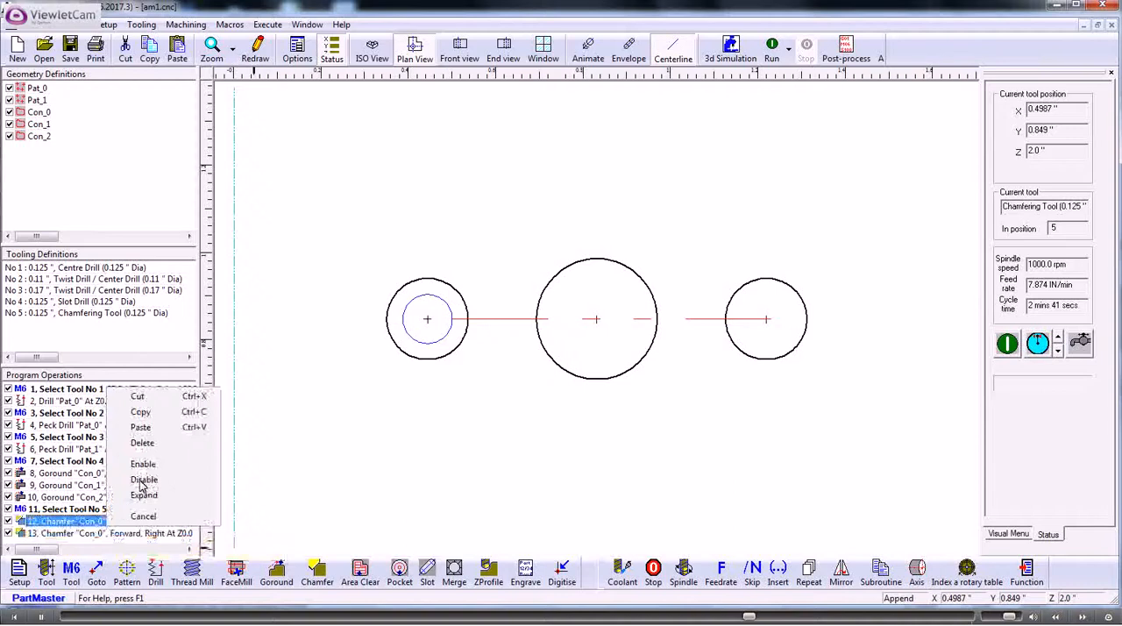
{"action": "left_click", "coordinate": [142, 429]}
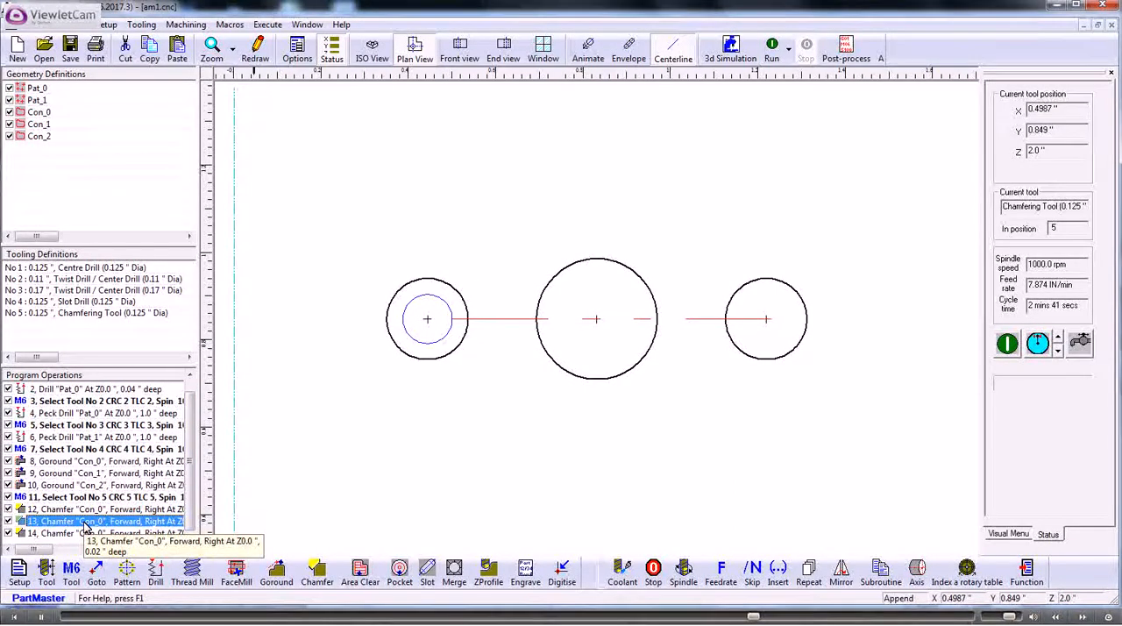
Step: Reassign the second Chamfer operation, number 13, to contour Con_1
{"action": "double_click", "coordinate": [86, 522]}
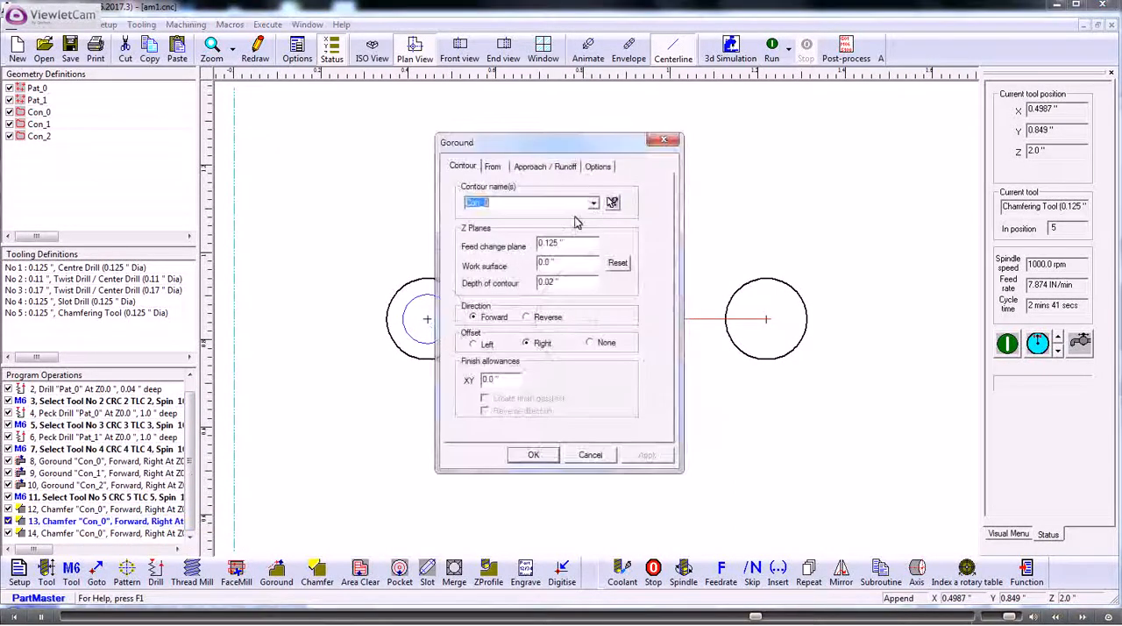
{"action": "left_click", "coordinate": [593, 204]}
{"action": "left_click", "coordinate": [513, 228]}
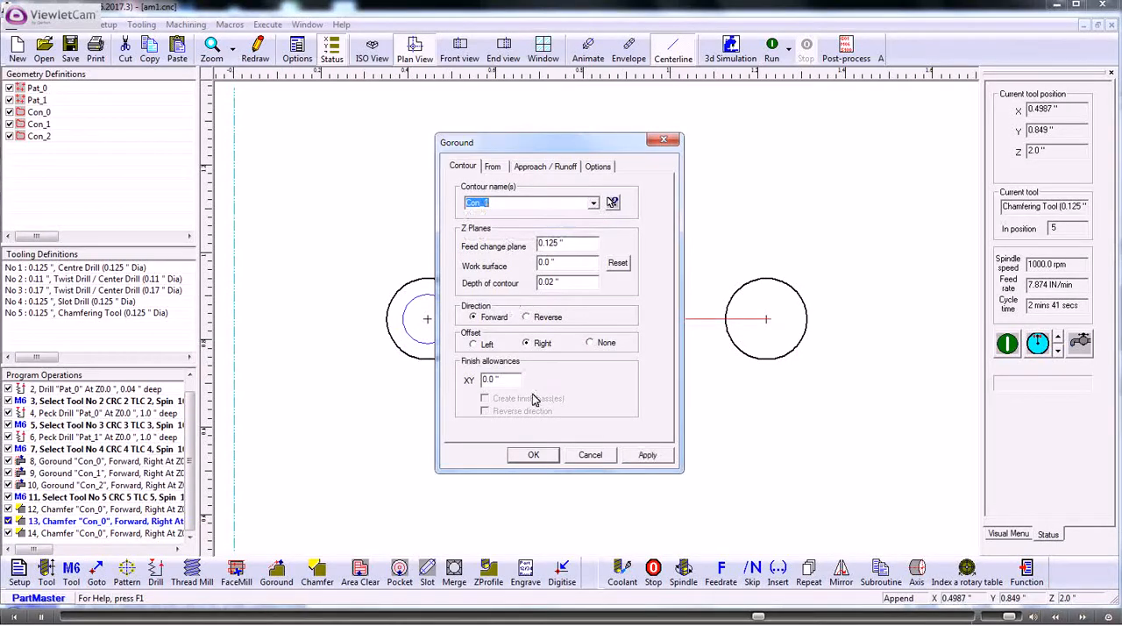
{"action": "left_click", "coordinate": [536, 455]}
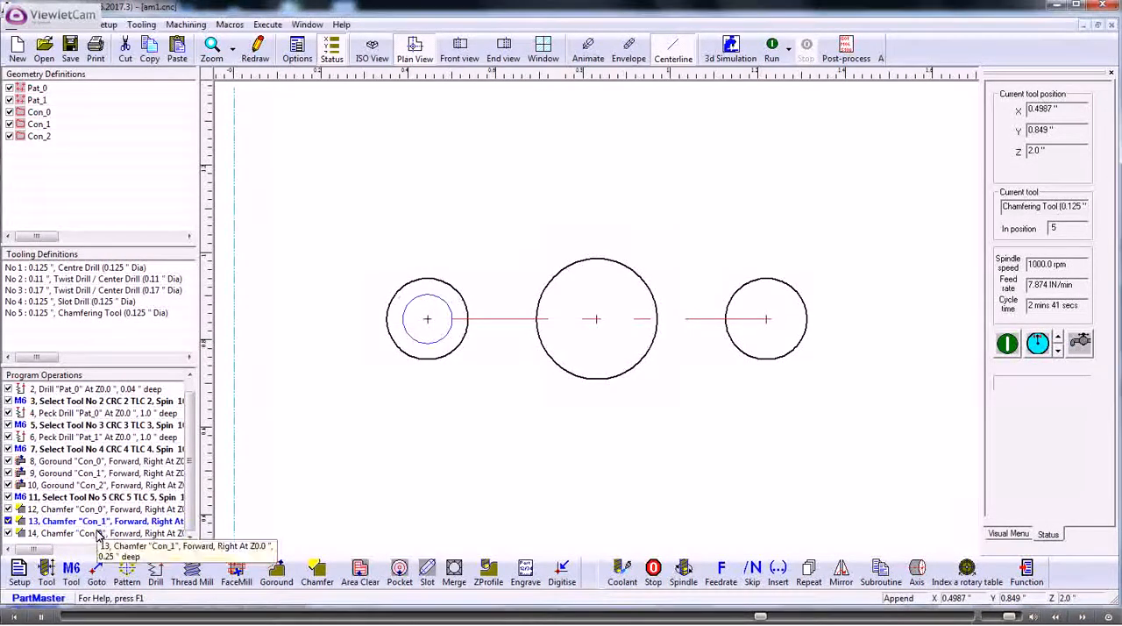
Step: Reassign the third Chamfer operation, number 14, to contour Con_2 and run the program
{"action": "left_click", "coordinate": [99, 534]}
{"action": "double_click", "coordinate": [98, 534]}
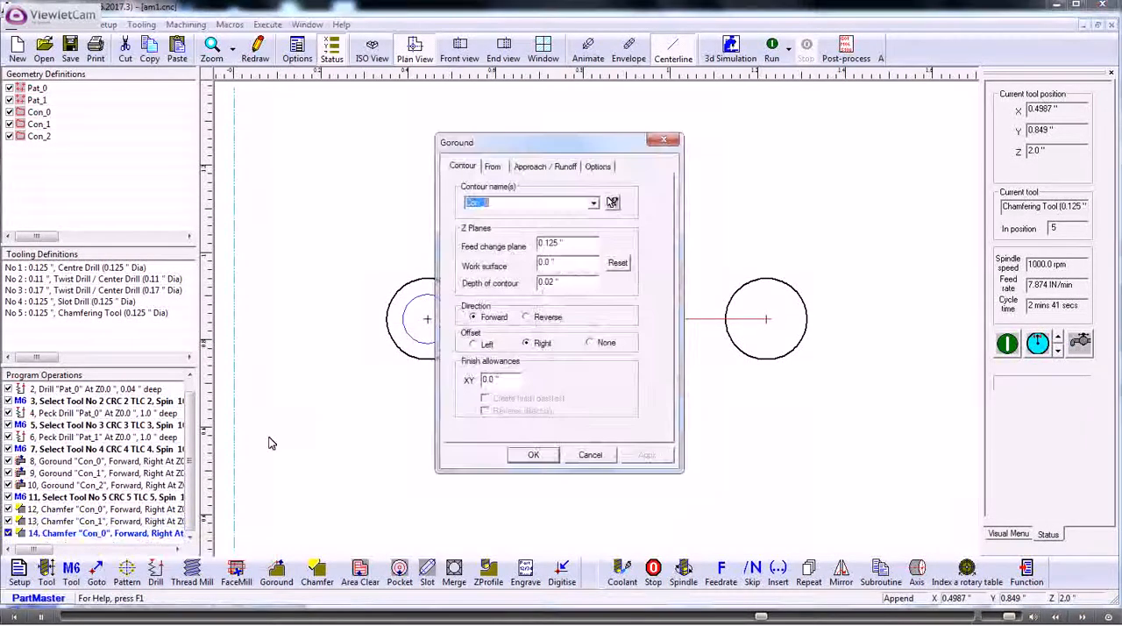
{"action": "left_click", "coordinate": [593, 203]}
{"action": "left_click", "coordinate": [493, 235]}
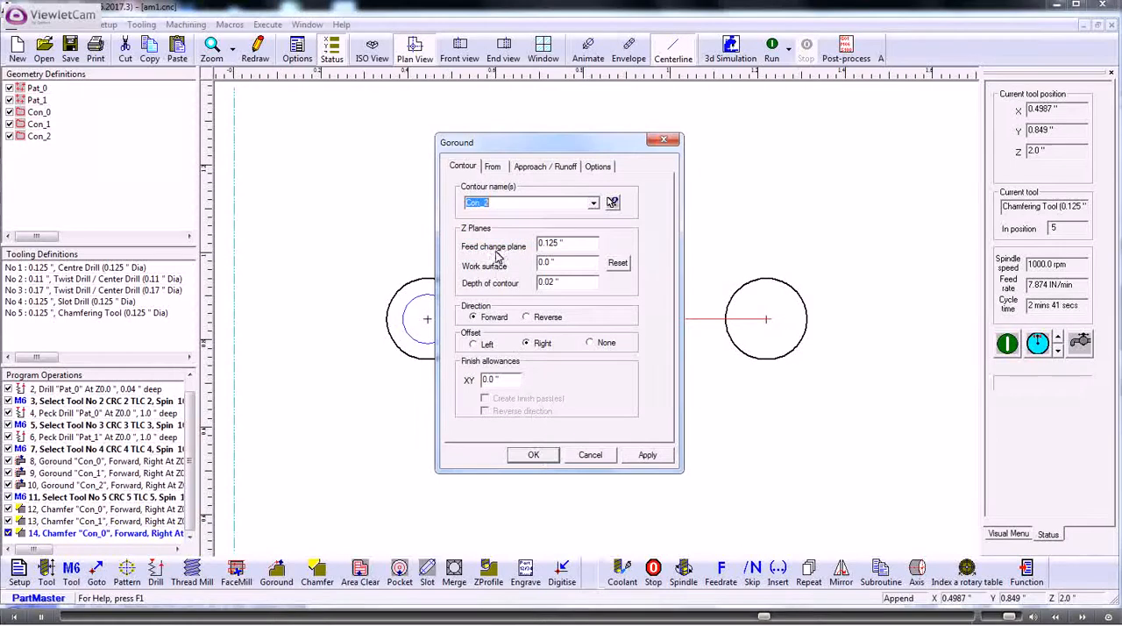
{"action": "left_click", "coordinate": [537, 459]}
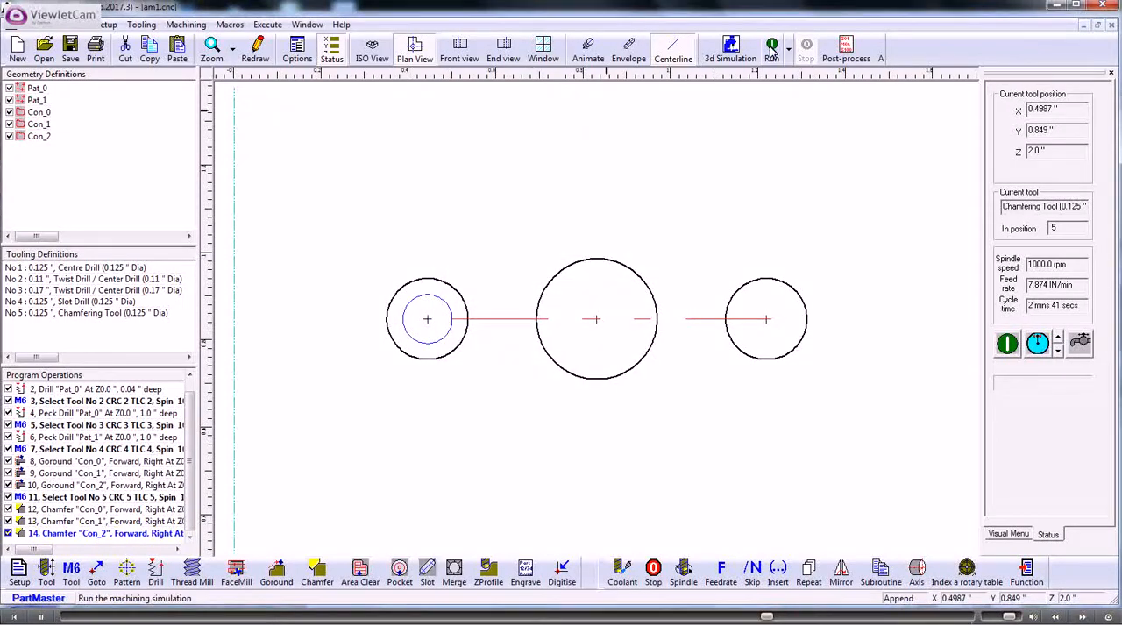
{"action": "left_click", "coordinate": [771, 50]}
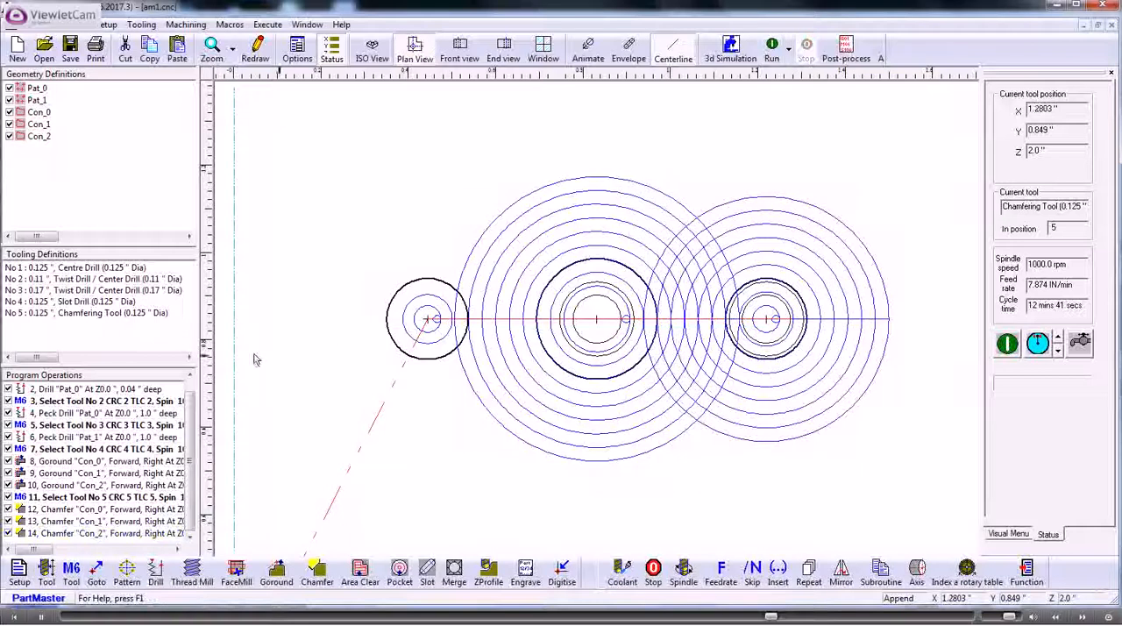
Step: Run the program in isometric view and set the contour depth of Chamfer operation 13 on Con_1 to 0.02"
{"action": "left_click", "coordinate": [372, 50]}
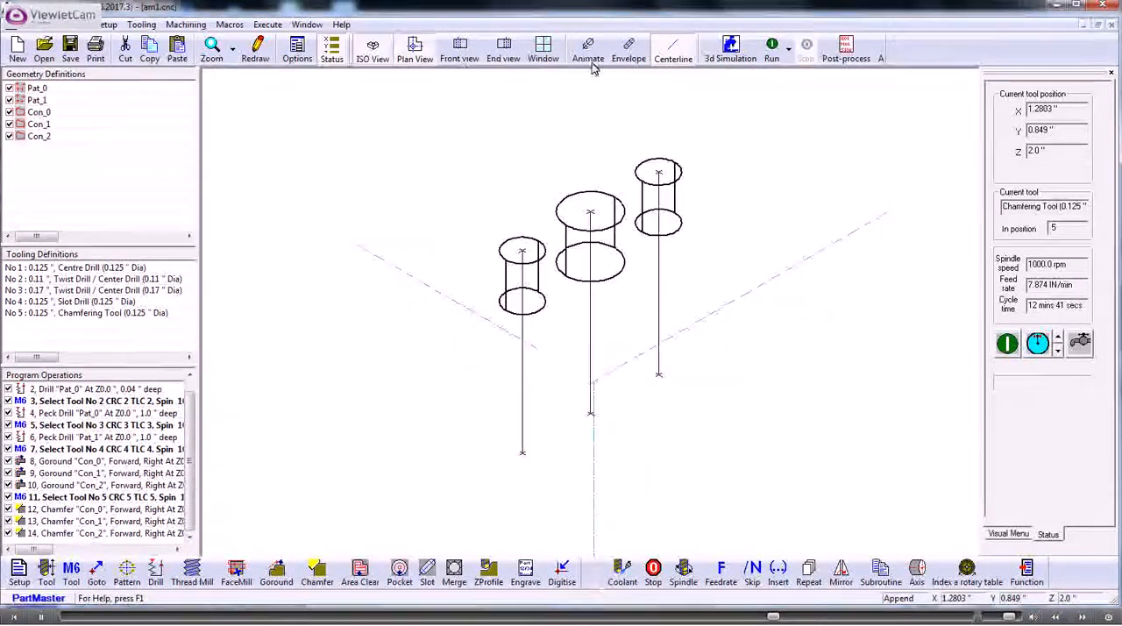
{"action": "left_click", "coordinate": [772, 50]}
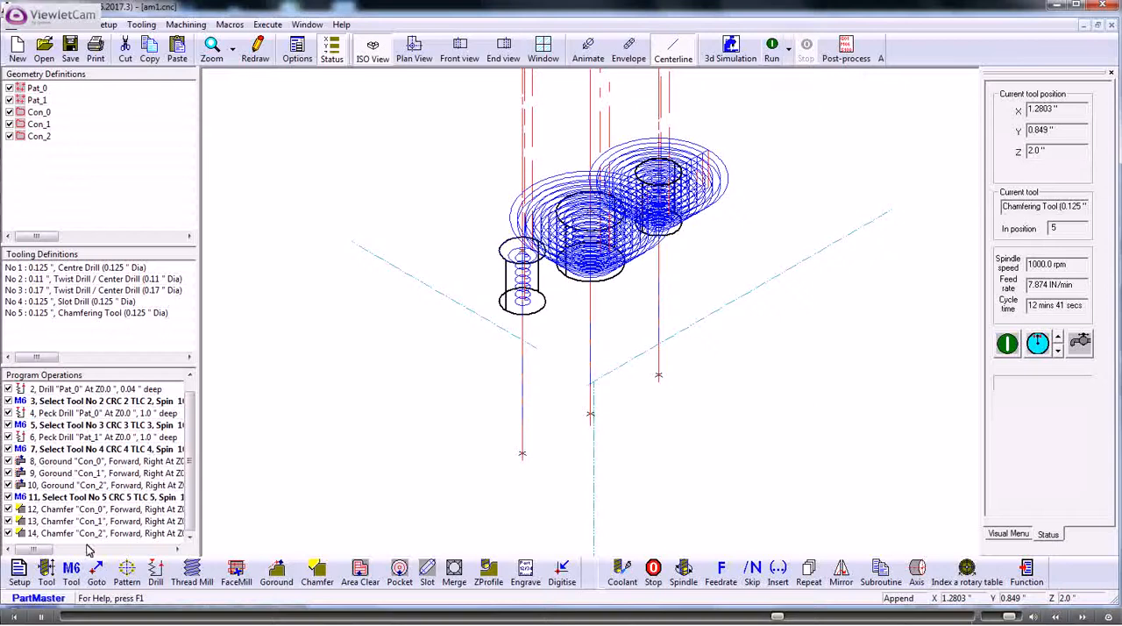
{"action": "double_click", "coordinate": [63, 522]}
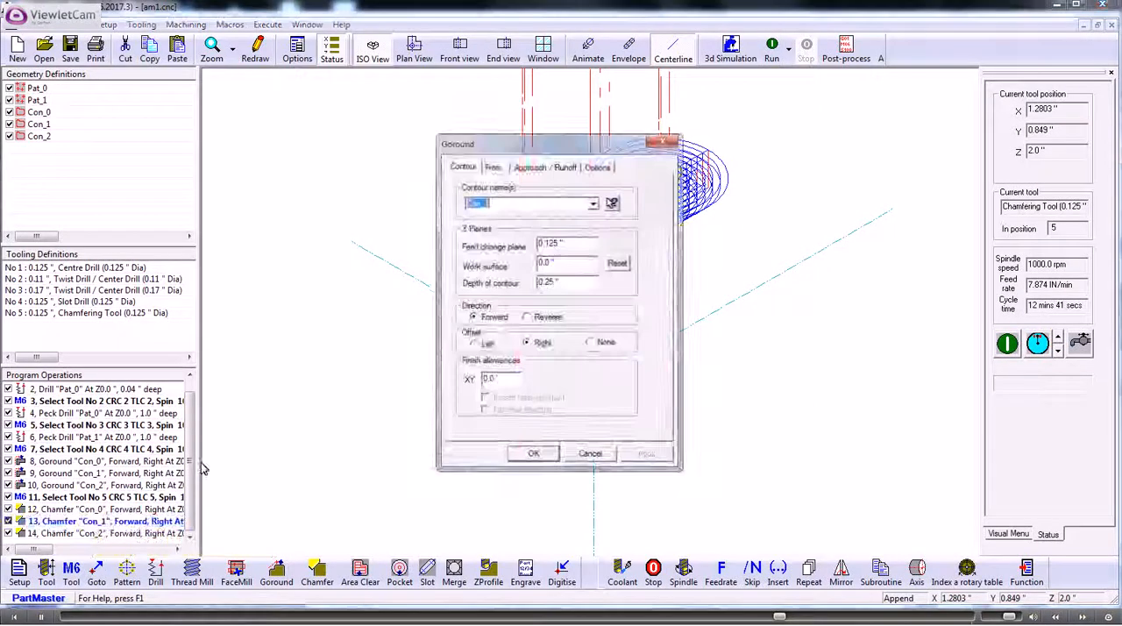
{"action": "double_click", "coordinate": [537, 282]}
{"action": "type", "text": ".02"}
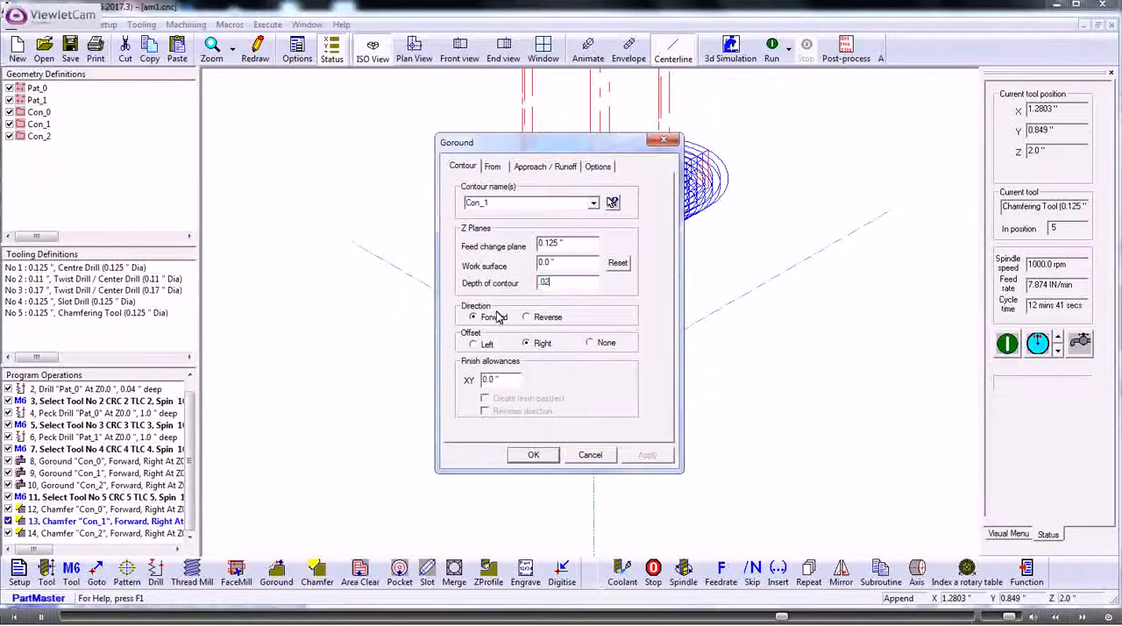
{"action": "left_click", "coordinate": [533, 454]}
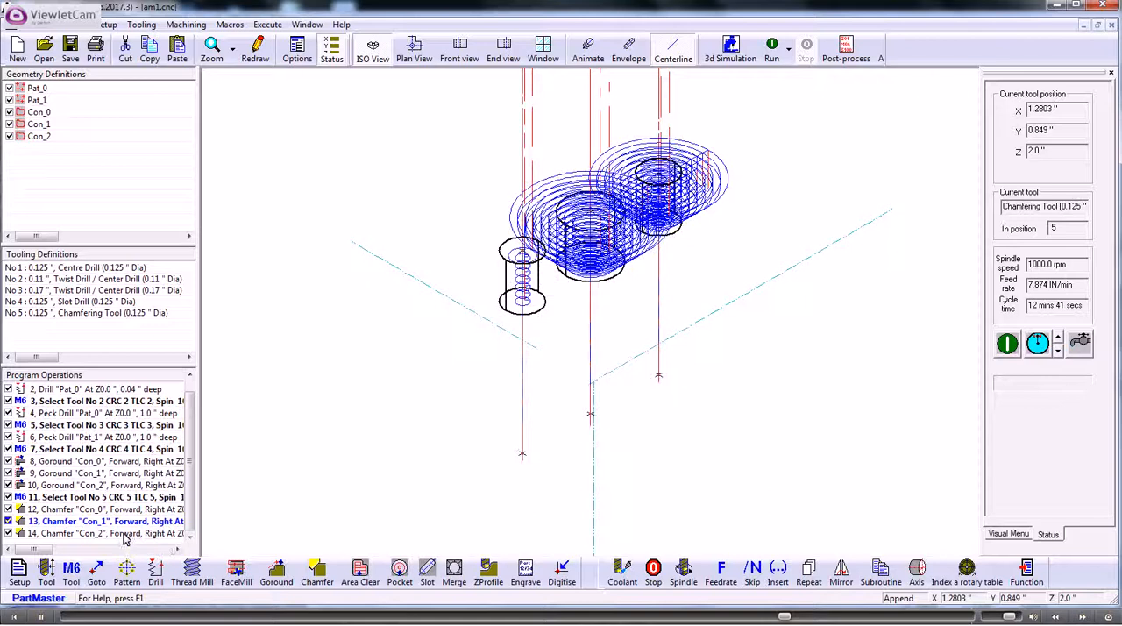
Step: Set the contour depth of Chamfer operation 14 on Con_2 to 0.02" and rerun the program
{"action": "left_click", "coordinate": [135, 533]}
{"action": "double_click", "coordinate": [134, 534]}
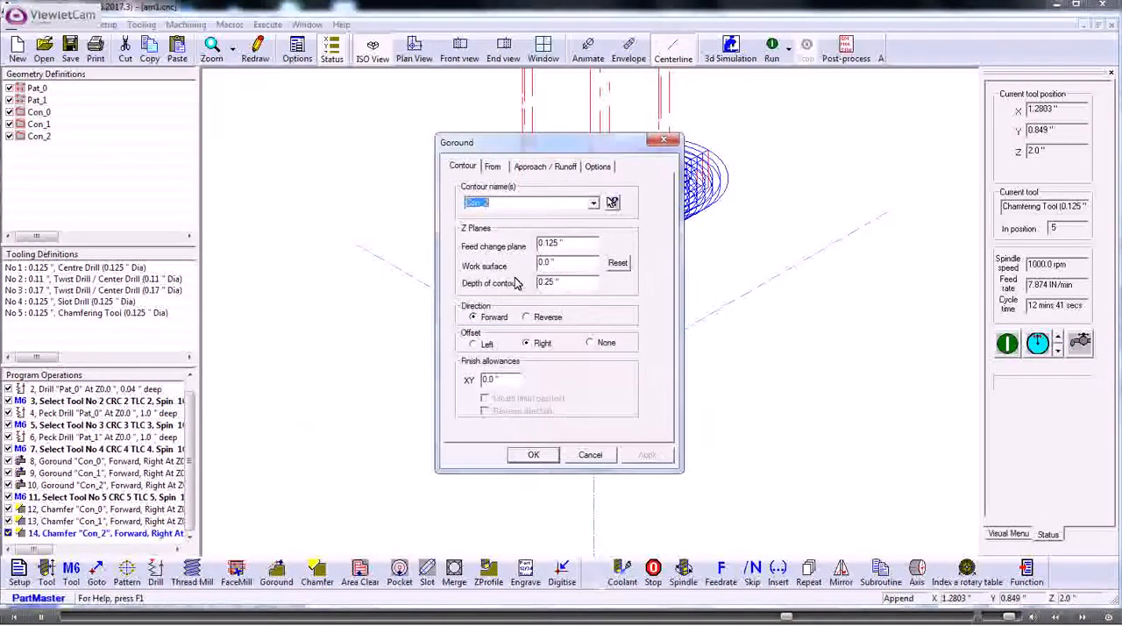
{"action": "left_click_drag", "start_coordinate": [559, 281], "coordinate": [506, 281]}
{"action": "type", "text": ".02"}
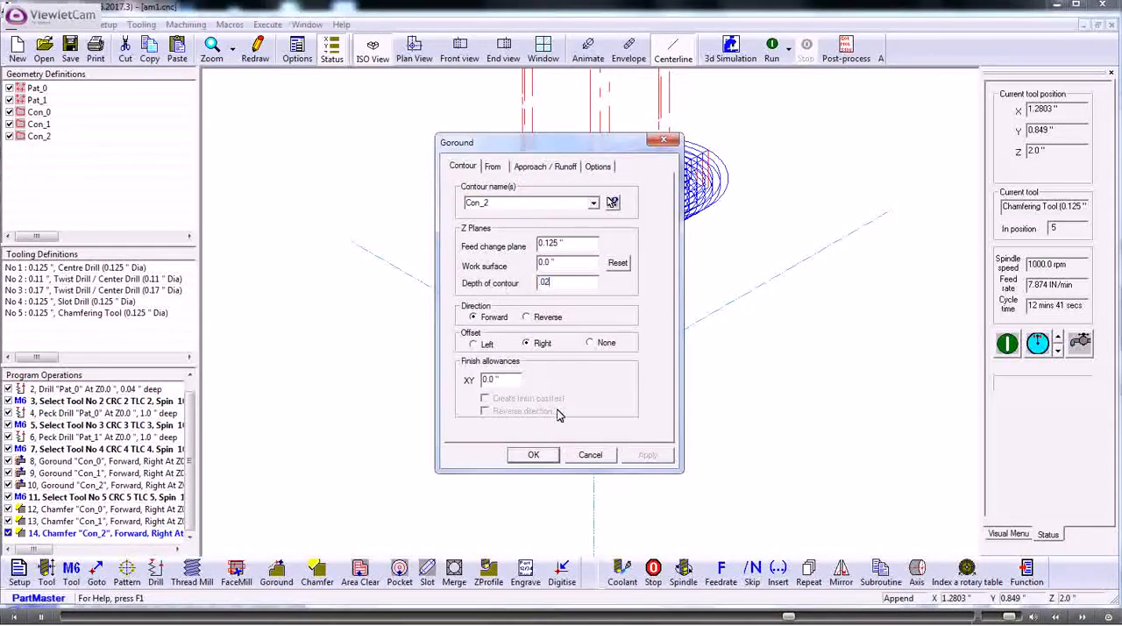
{"action": "left_click", "coordinate": [533, 454]}
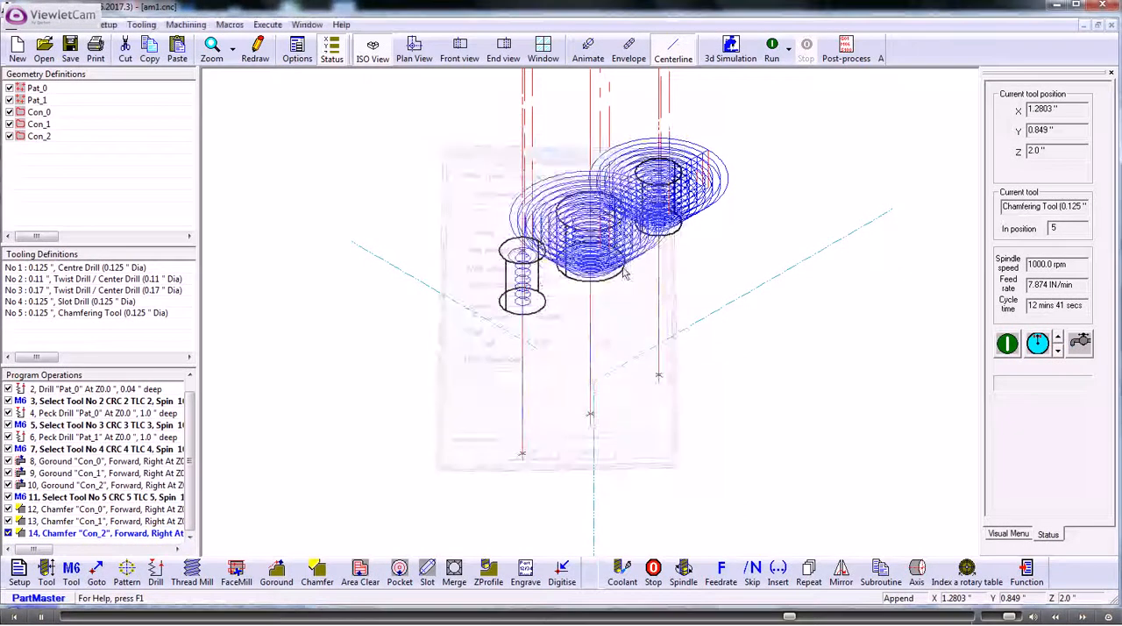
{"action": "left_click", "coordinate": [772, 54]}
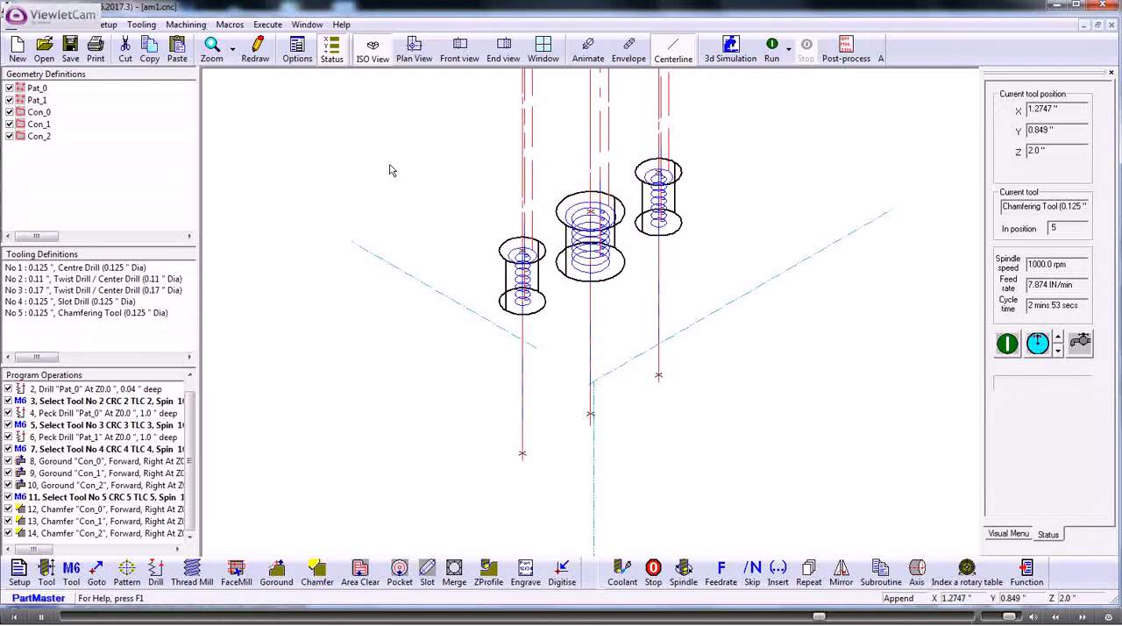
Step: Enlarge the program operations list and, in plan view, add a Start Repeat sequence on a 3 by 3 grid spaced 1.425" in X and Y
{"action": "left_click_drag", "start_coordinate": [88, 244], "coordinate": [92, 173]}
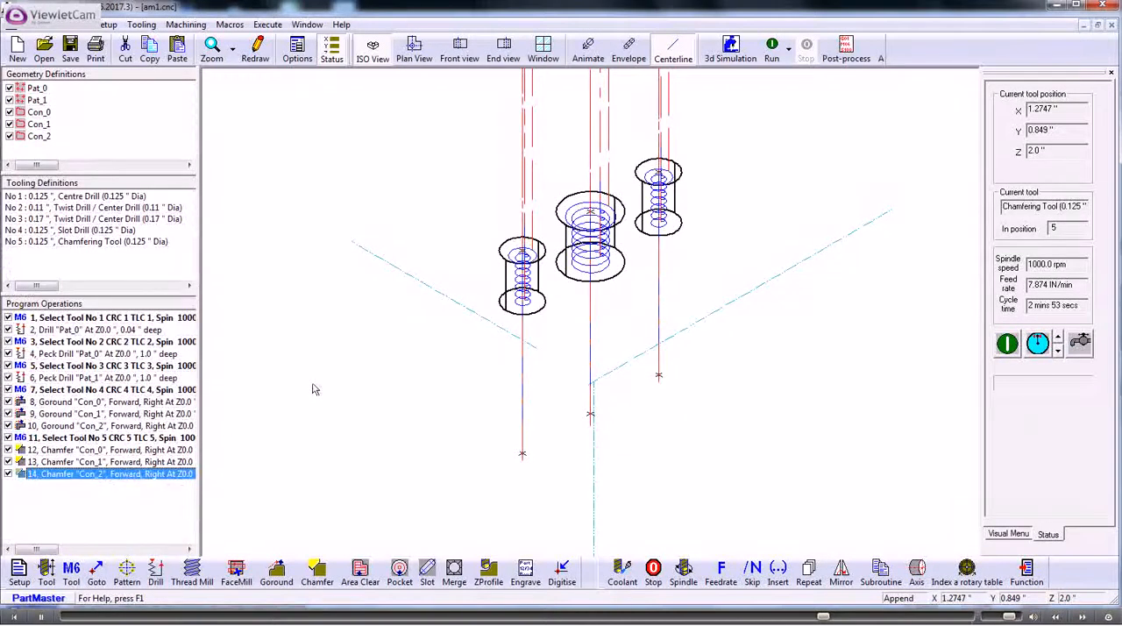
{"action": "left_click", "coordinate": [418, 48]}
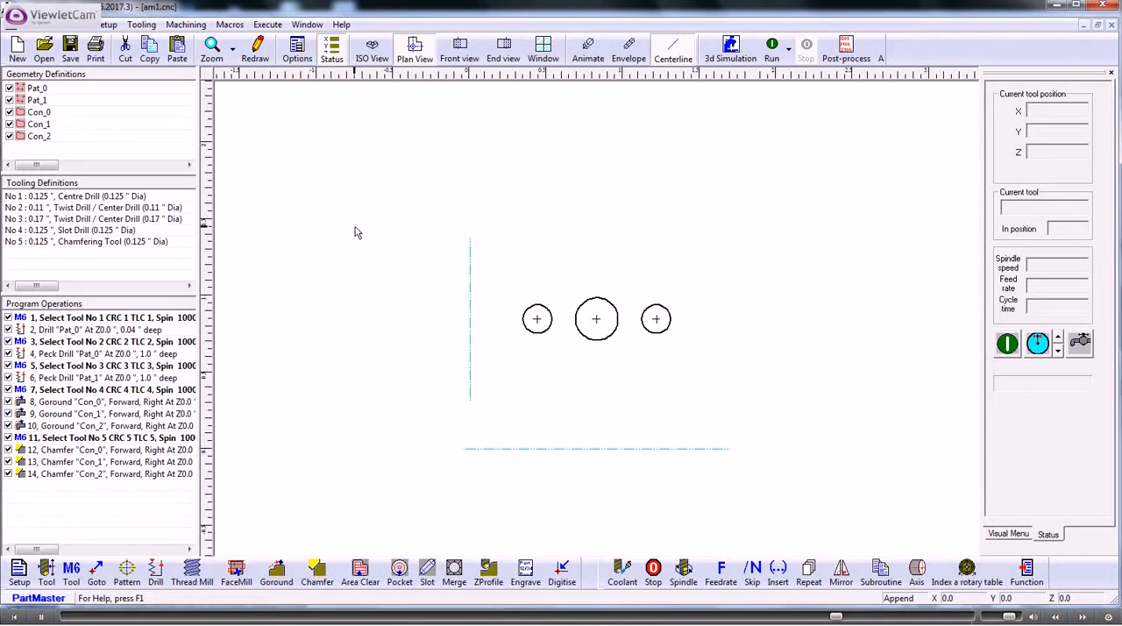
{"action": "left_click", "coordinate": [807, 570]}
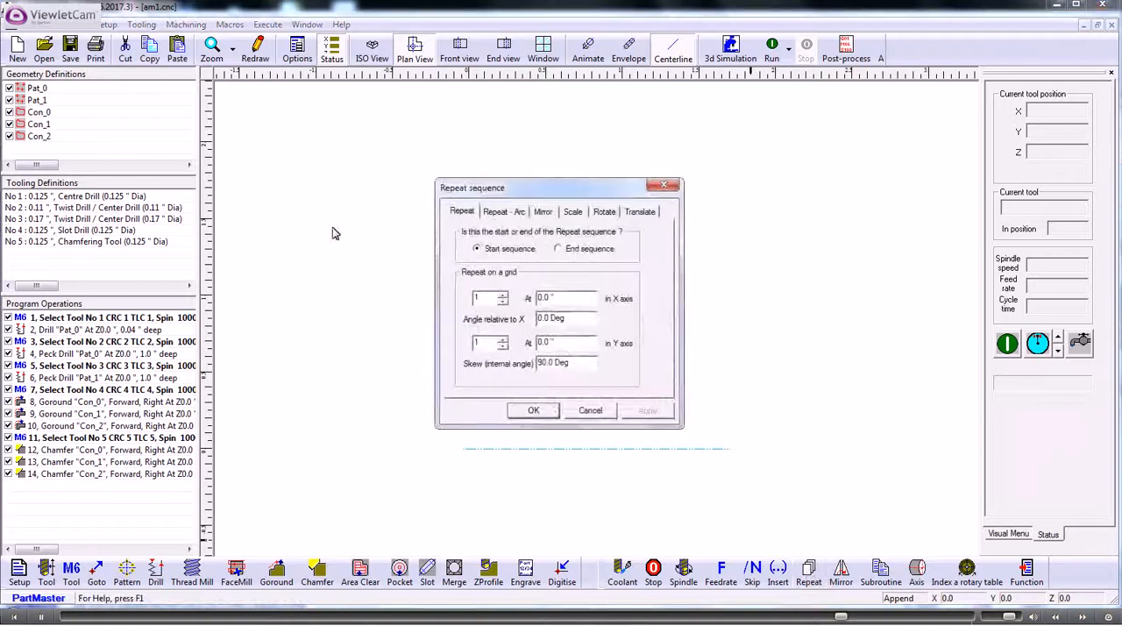
{"action": "left_click", "coordinate": [477, 250]}
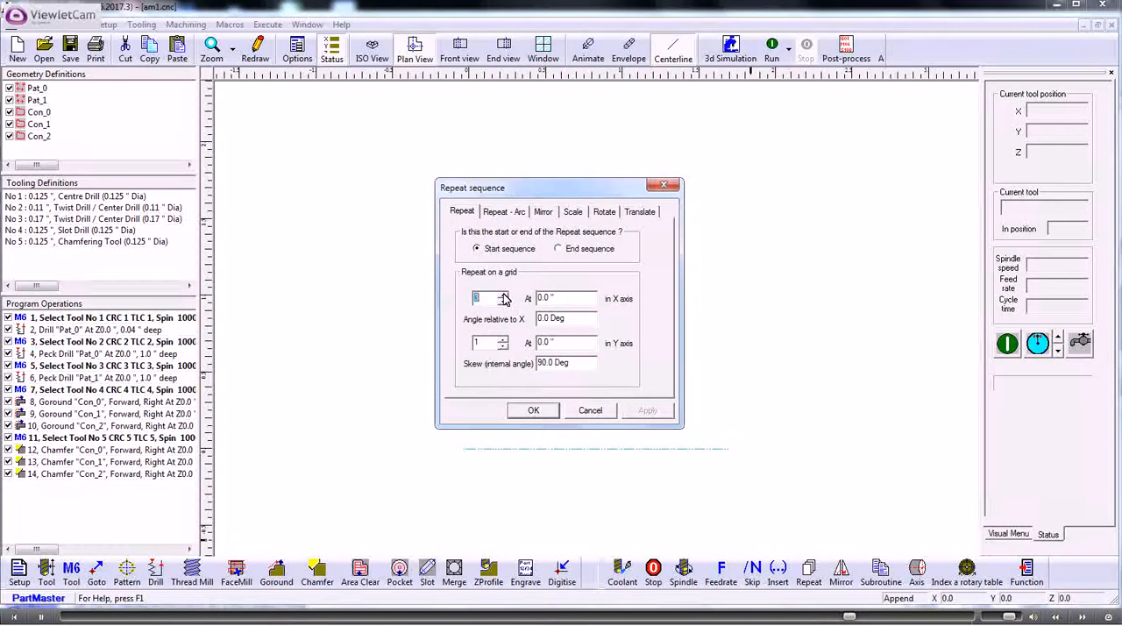
{"action": "type", "text": "3"}
{"action": "key", "text": "Tab"}
{"action": "type", "text": "1"}
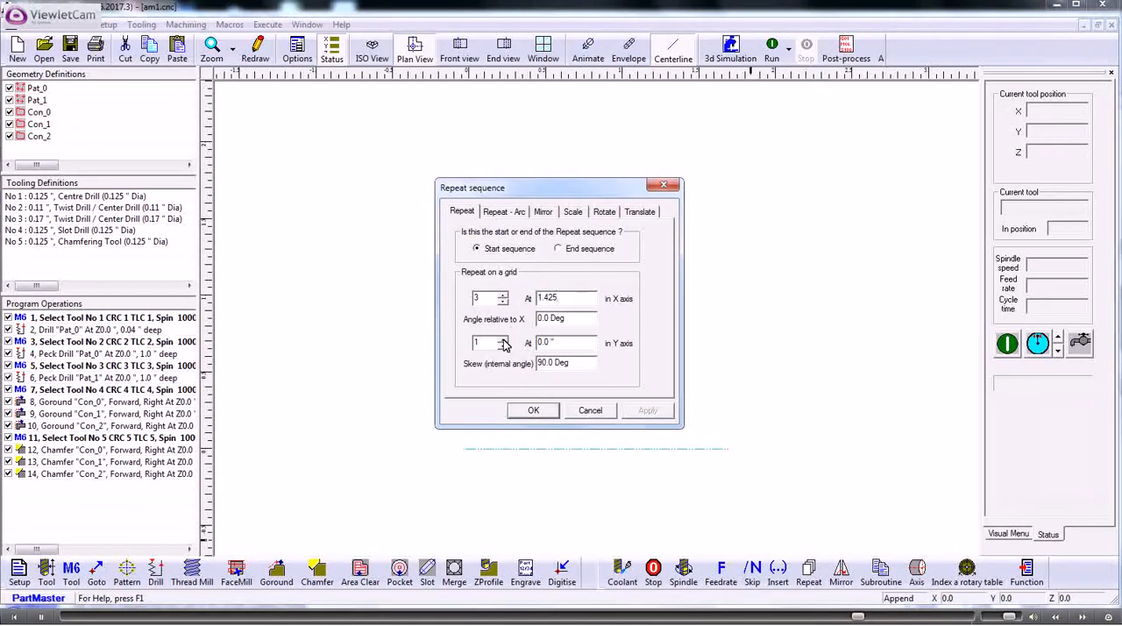
{"action": "left_click", "coordinate": [503, 339]}
{"action": "left_click", "coordinate": [503, 340]}
{"action": "key", "text": "Tab"}
{"action": "type", "text": "1.425"}
{"action": "left_click", "coordinate": [534, 411]}
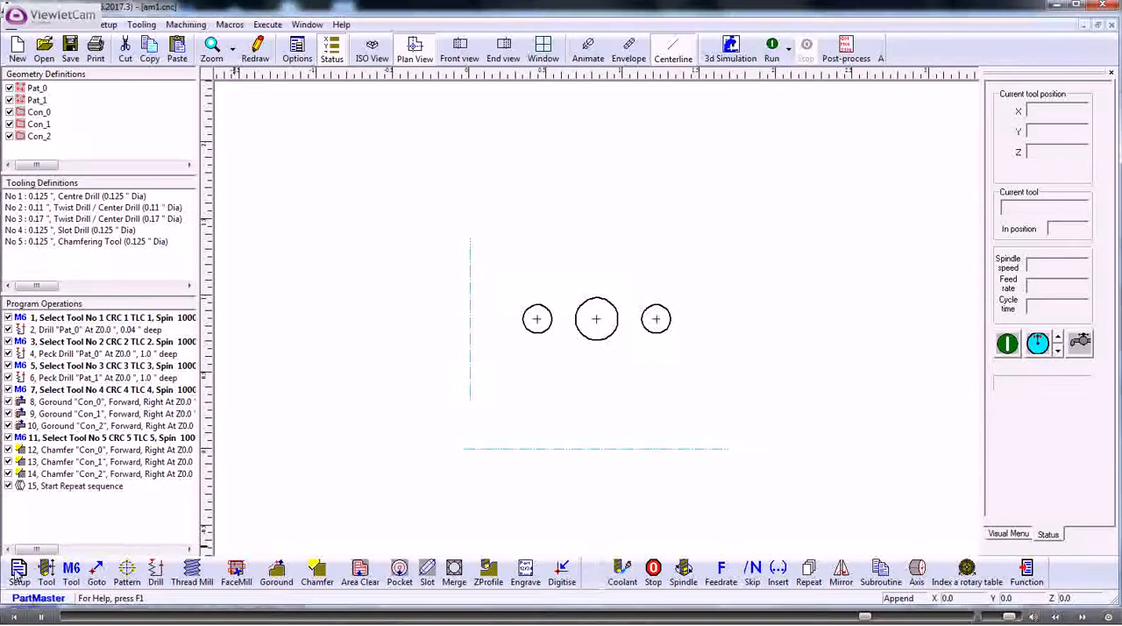
Step: Move the Start Repeat sequence directly before Drill "Pat_0" and add an End Repeat sequence at the end of the program
{"action": "left_click", "coordinate": [75, 487]}
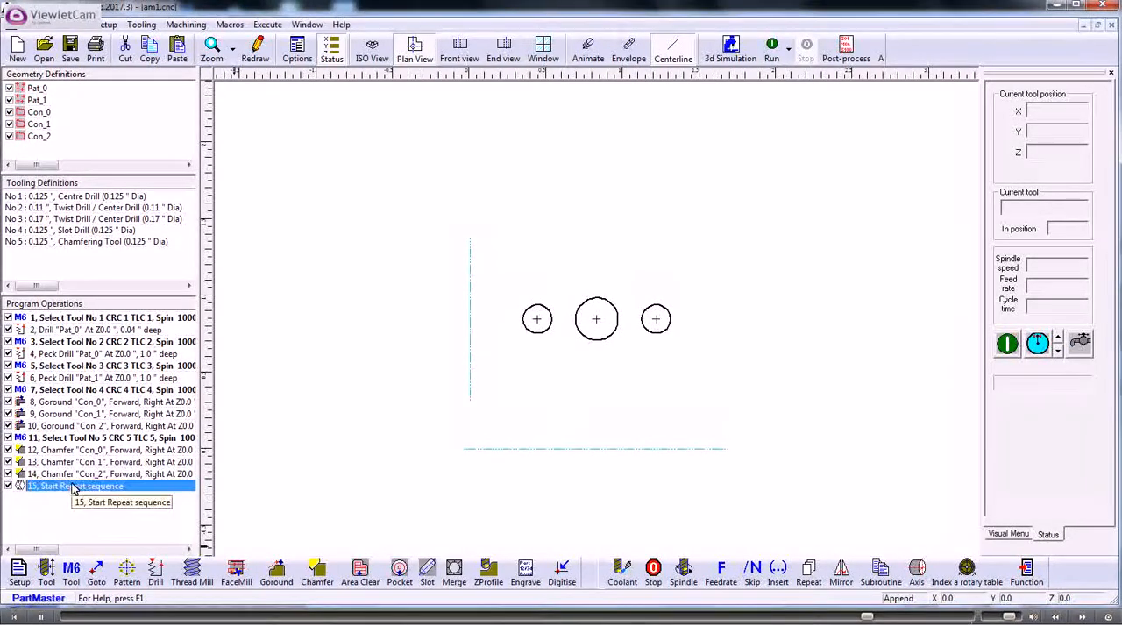
{"action": "left_click_drag", "start_coordinate": [75, 487], "coordinate": [59, 331]}
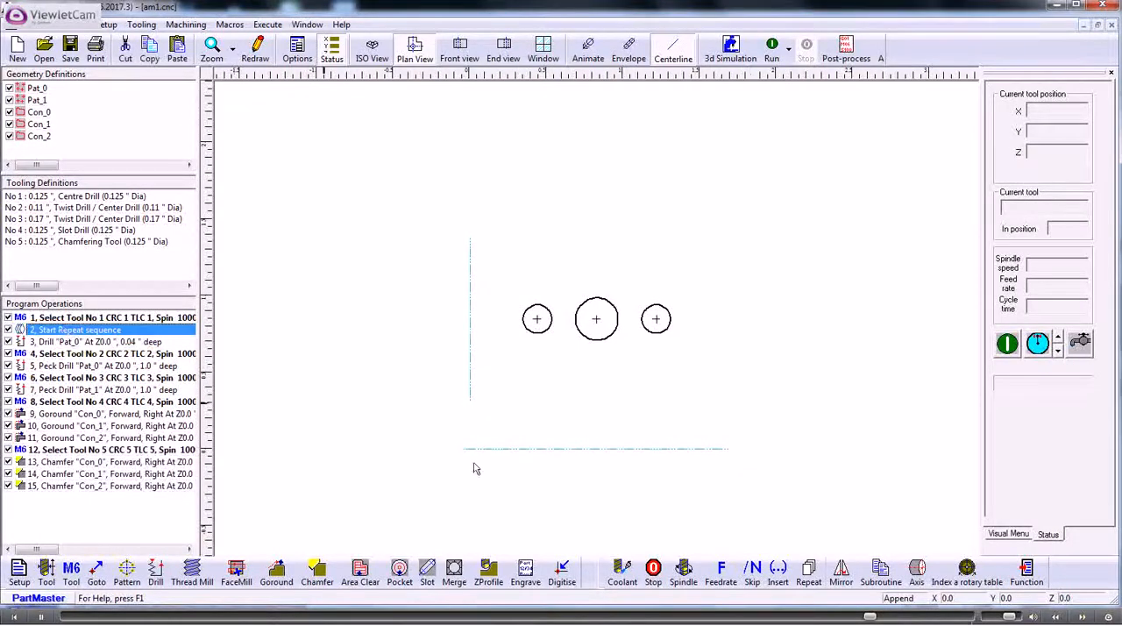
{"action": "left_click", "coordinate": [809, 571]}
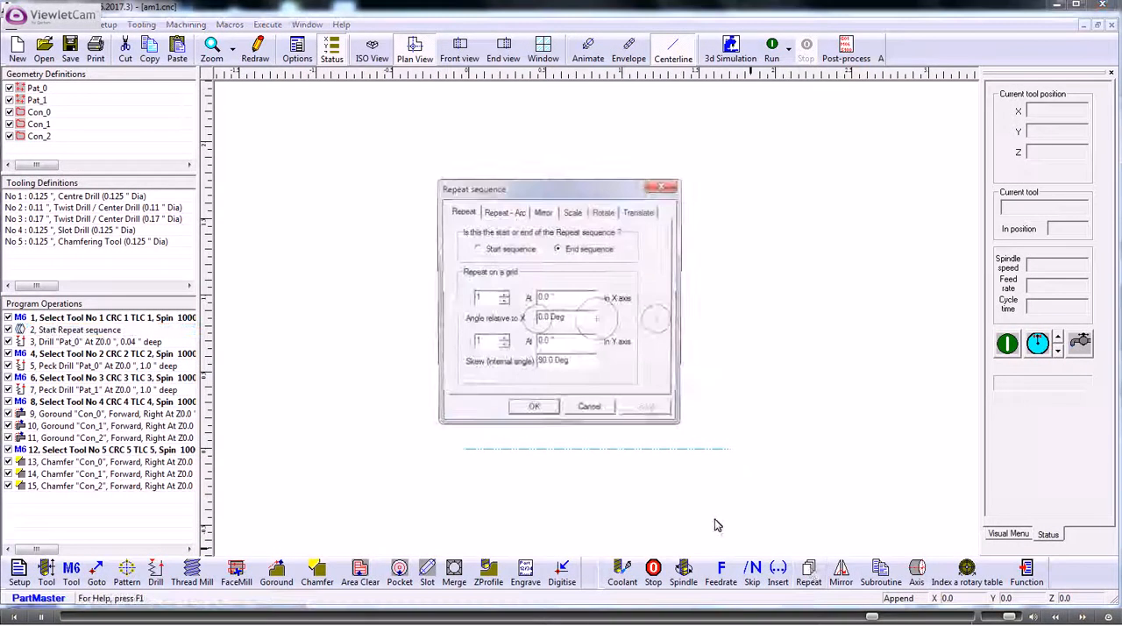
{"action": "left_click", "coordinate": [534, 407]}
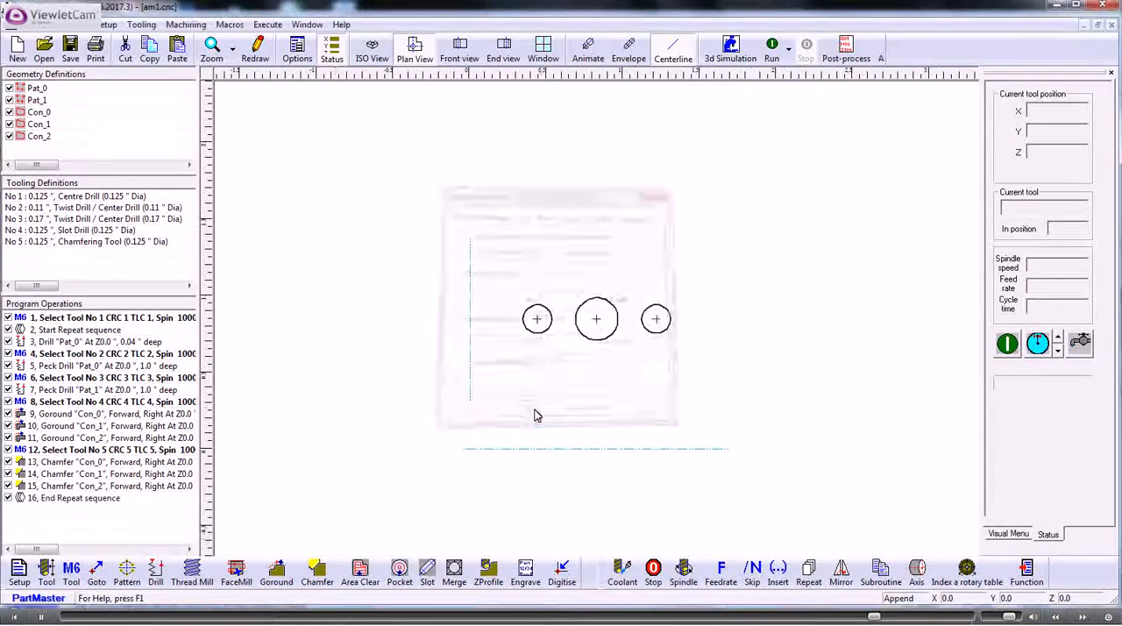
{"action": "left_click", "coordinate": [53, 332]}
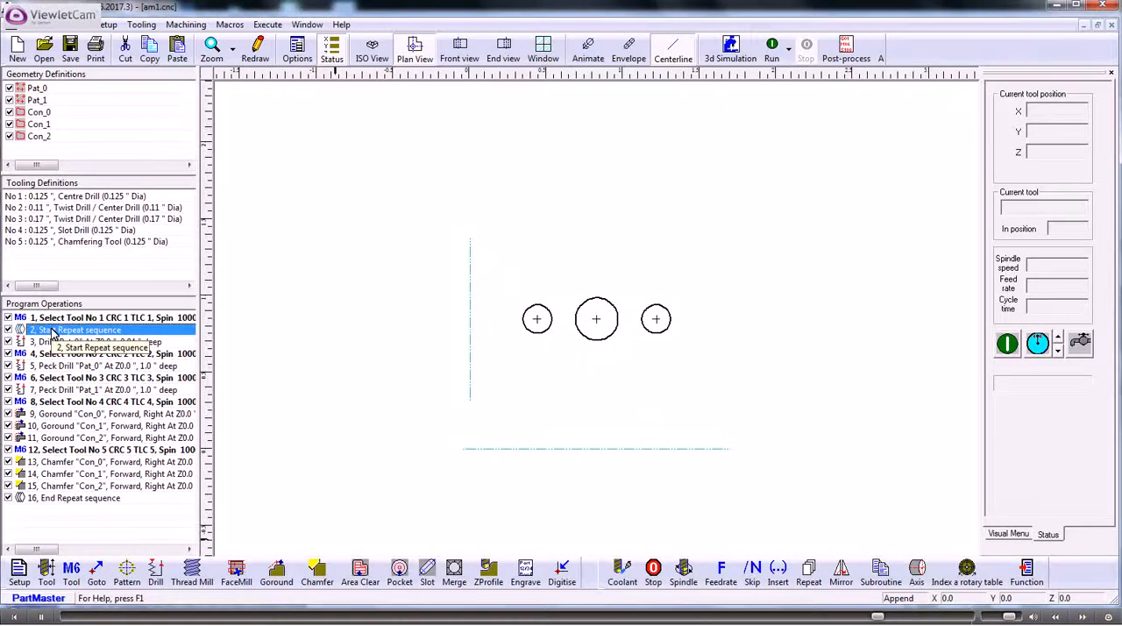
{"action": "left_click", "coordinate": [52, 498]}
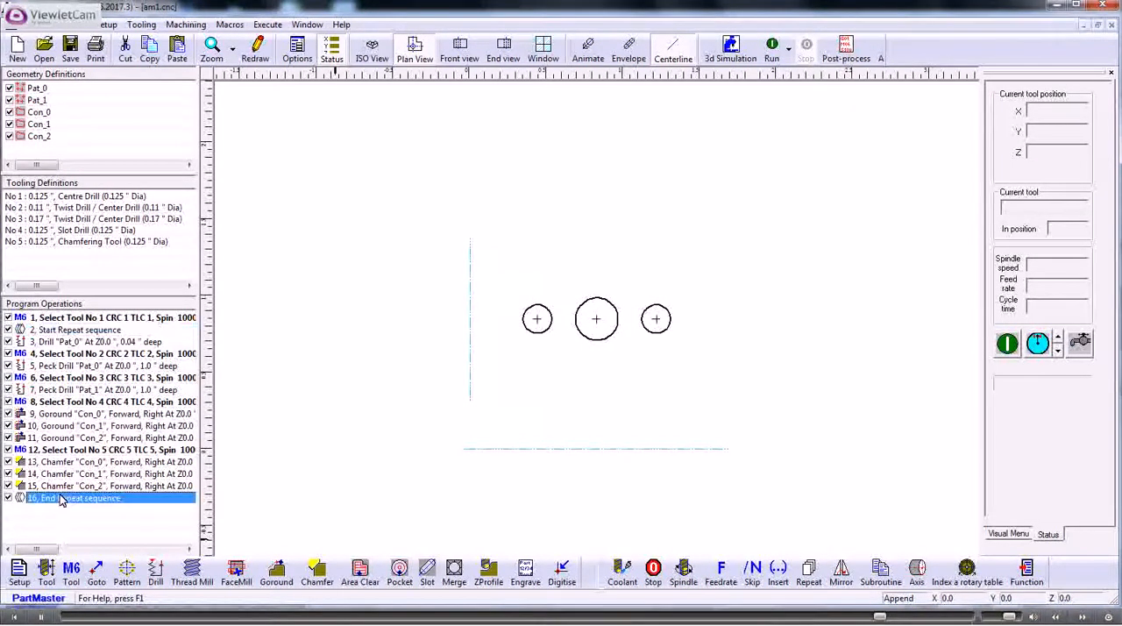
{"action": "left_click", "coordinate": [416, 219]}
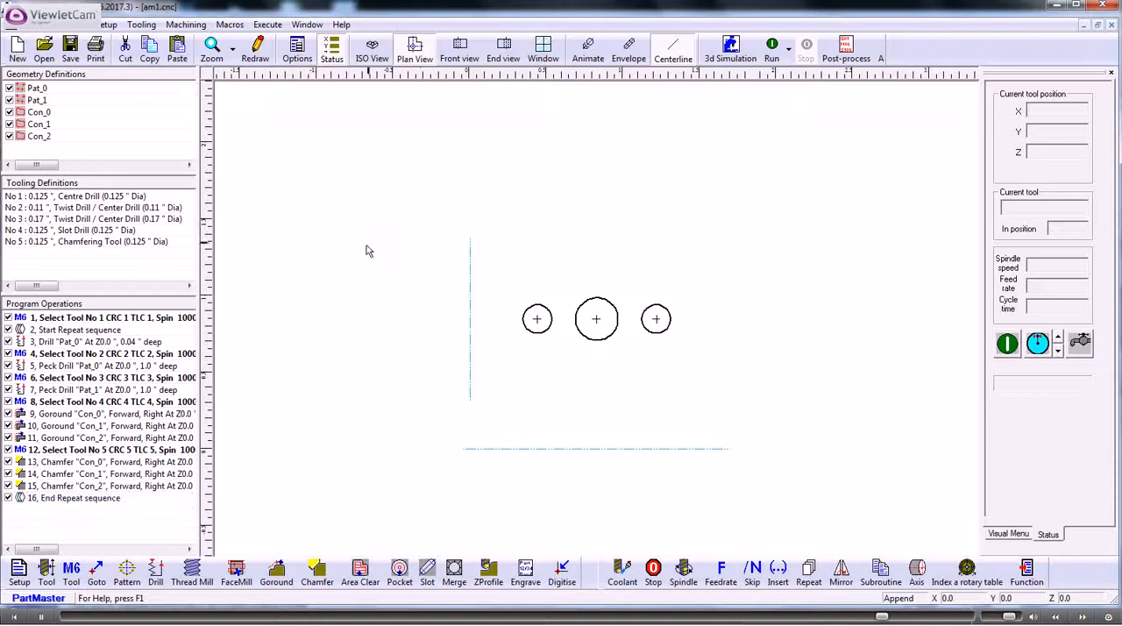
Step: Test-run the program and move the Start Repeat sequence ahead of the tool 1 selection for another run
{"action": "scroll", "coordinate": [366, 251], "scroll_direction": "down", "scroll_amount": 3}
{"action": "scroll", "coordinate": [366, 250], "scroll_direction": "down", "scroll_amount": 2}
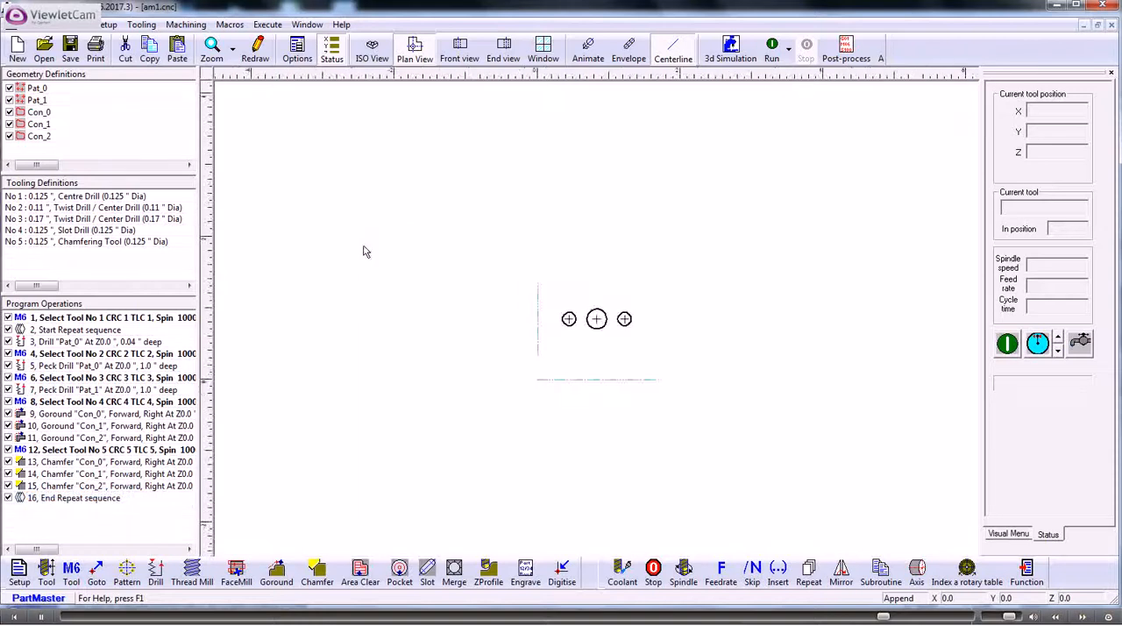
{"action": "left_click", "coordinate": [772, 50]}
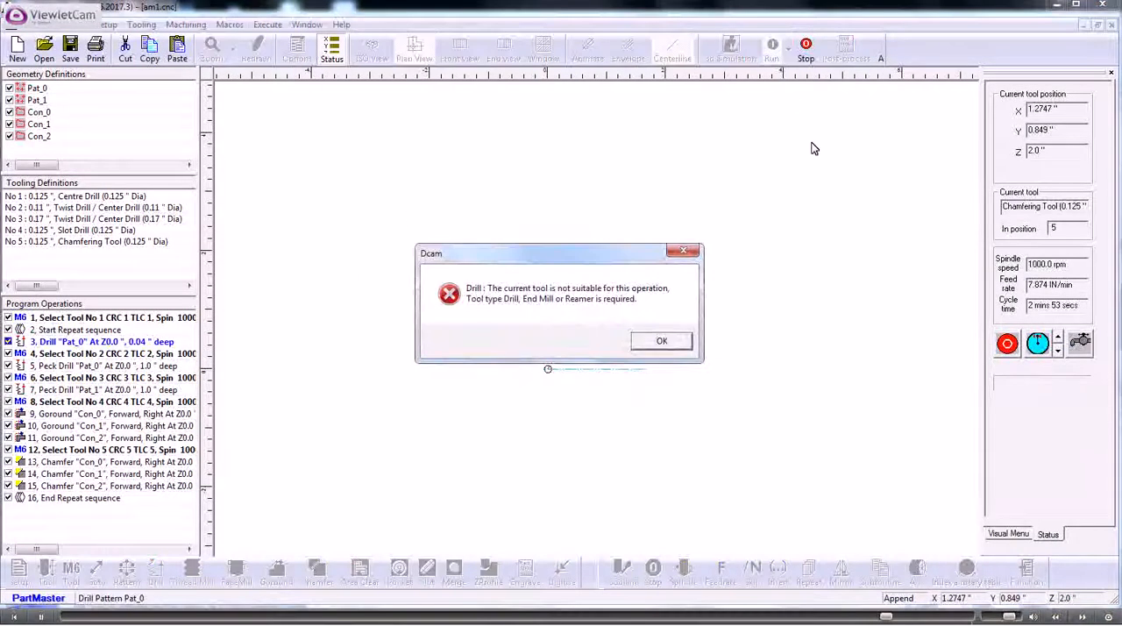
{"action": "left_click", "coordinate": [662, 342]}
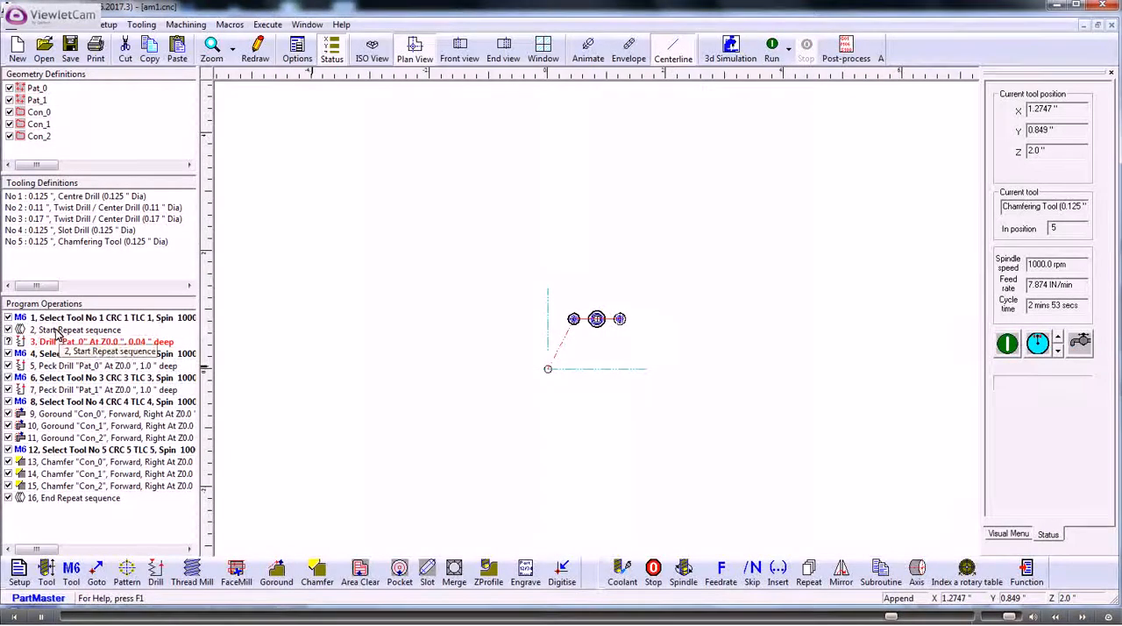
{"action": "left_click_drag", "start_coordinate": [57, 331], "coordinate": [52, 317]}
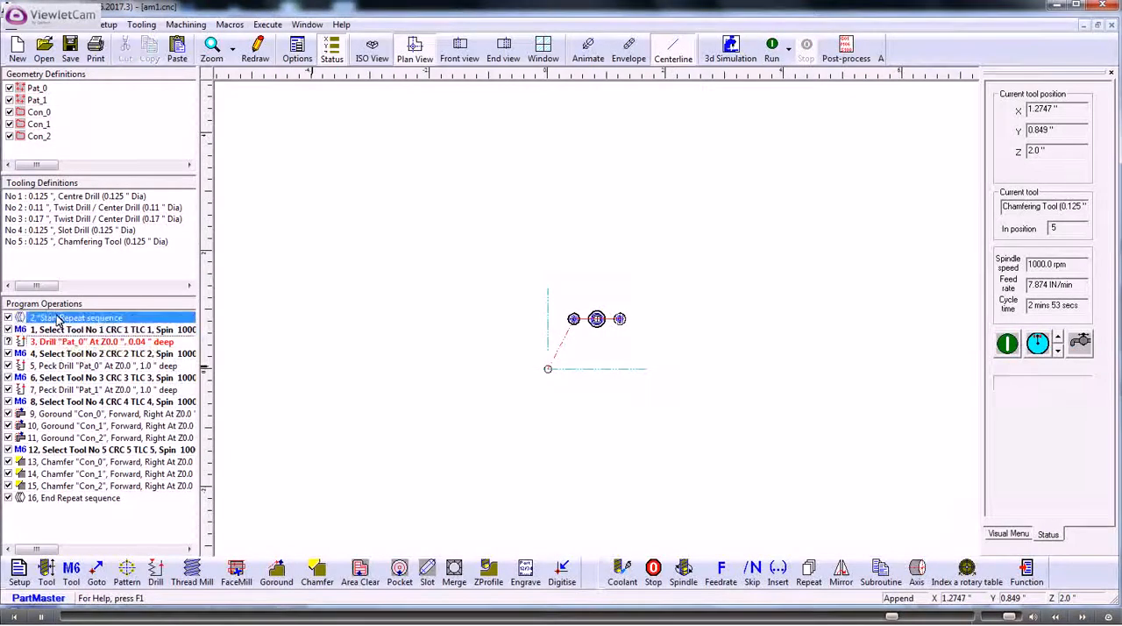
{"action": "left_click", "coordinate": [773, 49]}
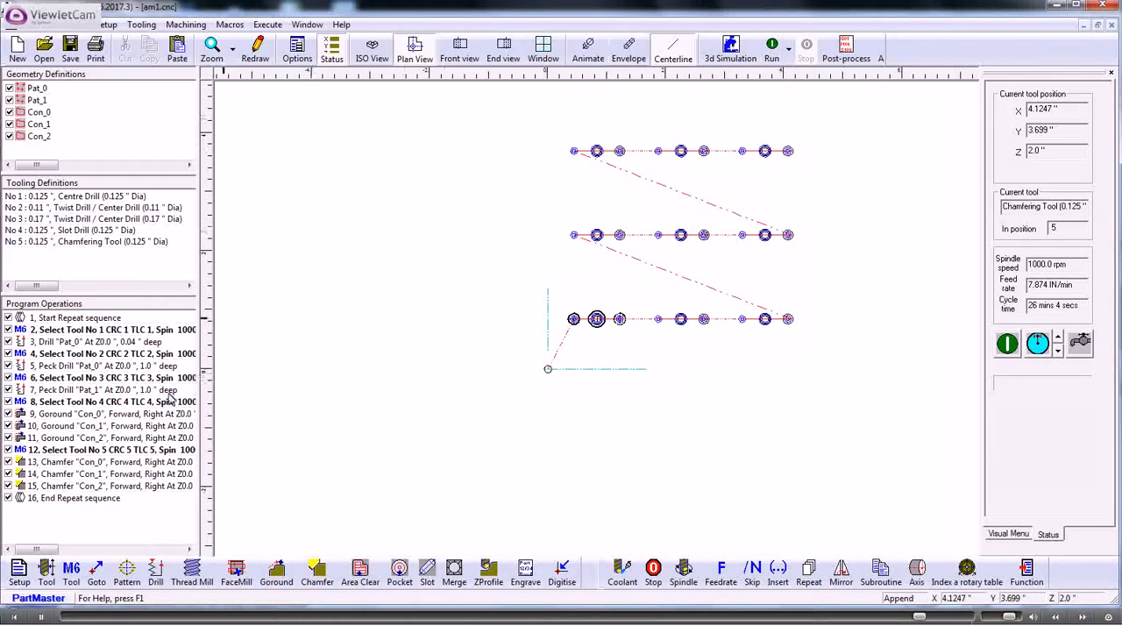
Step: Move the End Repeat sequence directly after the Drill "Pat_0" operation and run the program
{"action": "left_click", "coordinate": [68, 318]}
{"action": "left_click", "coordinate": [68, 353]}
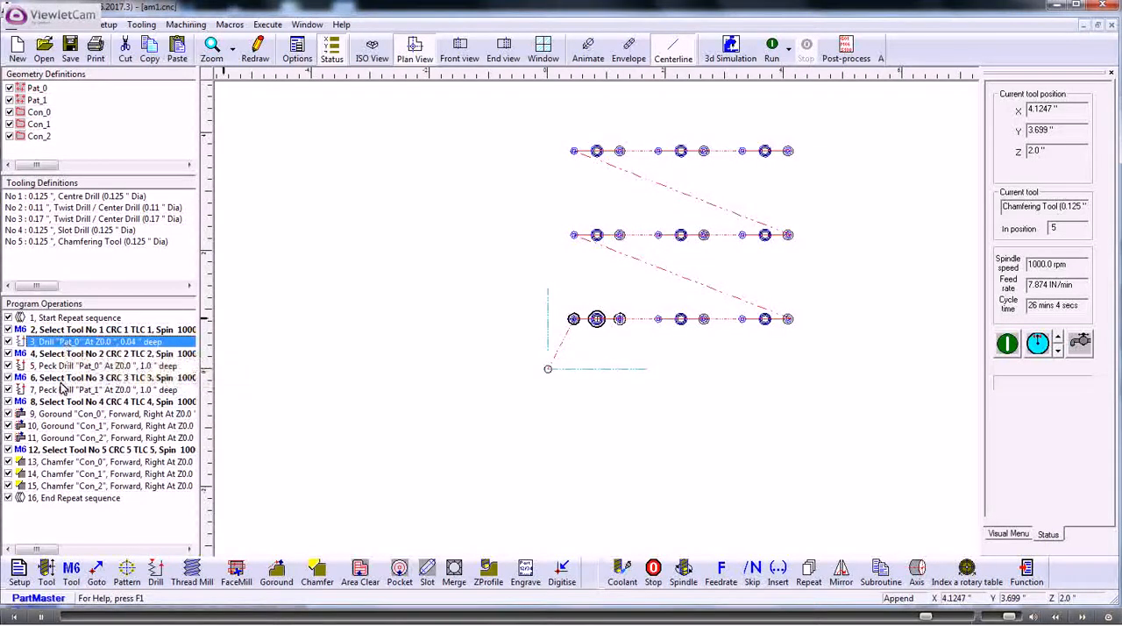
{"action": "left_click", "coordinate": [63, 378]}
{"action": "left_click", "coordinate": [57, 355]}
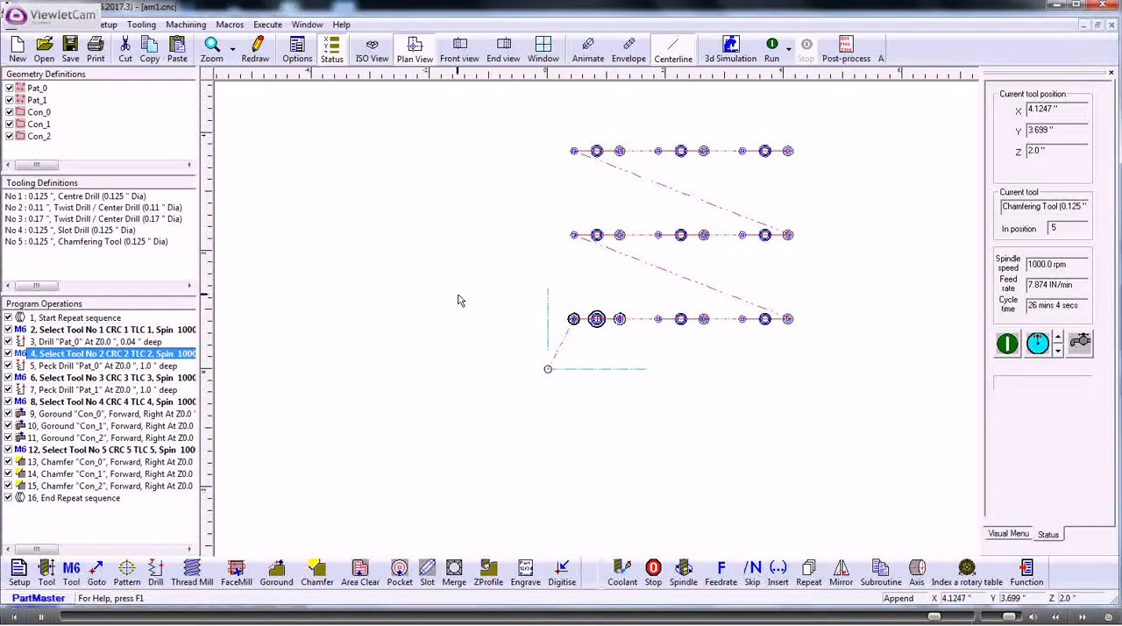
{"action": "left_click", "coordinate": [50, 320]}
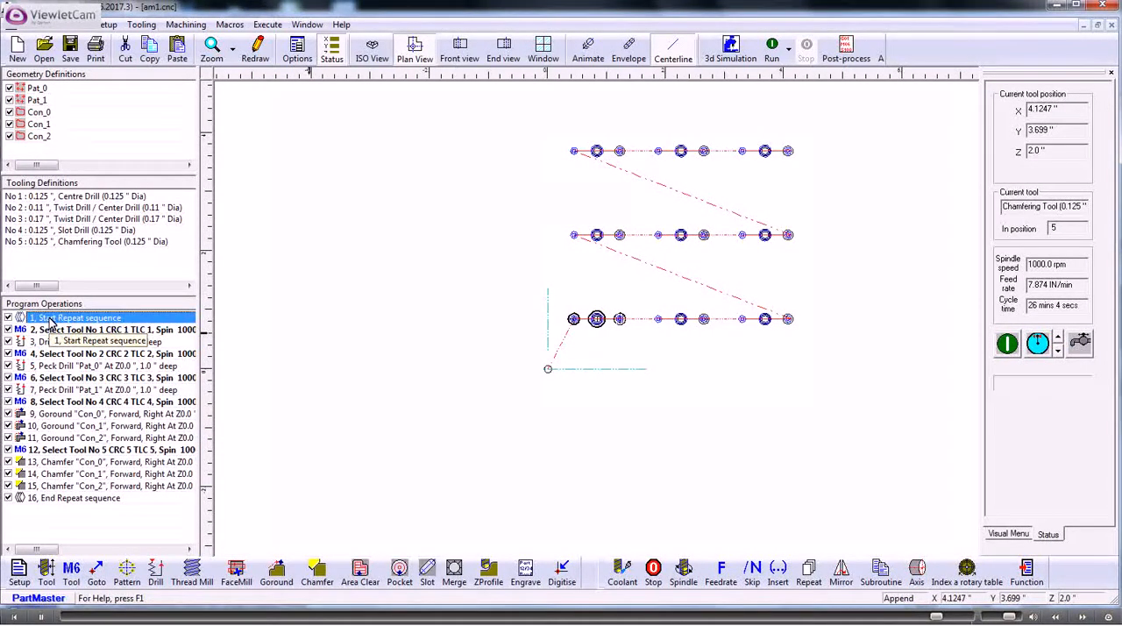
{"action": "left_click", "coordinate": [57, 343]}
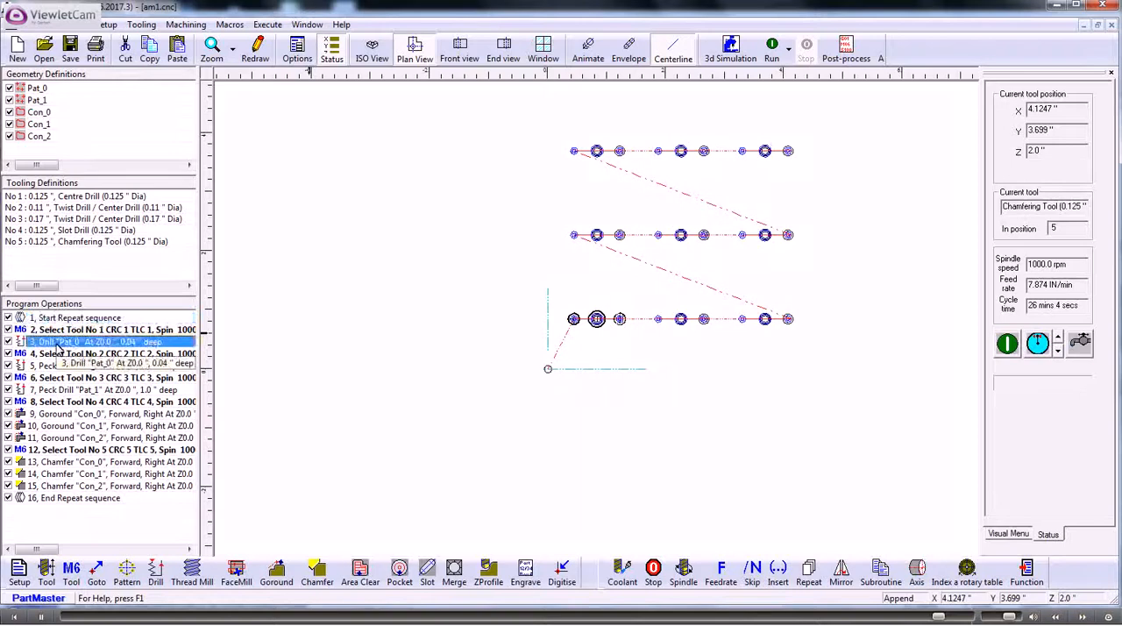
{"action": "left_click", "coordinate": [68, 499]}
{"action": "left_click_drag", "start_coordinate": [68, 483], "coordinate": [75, 355]}
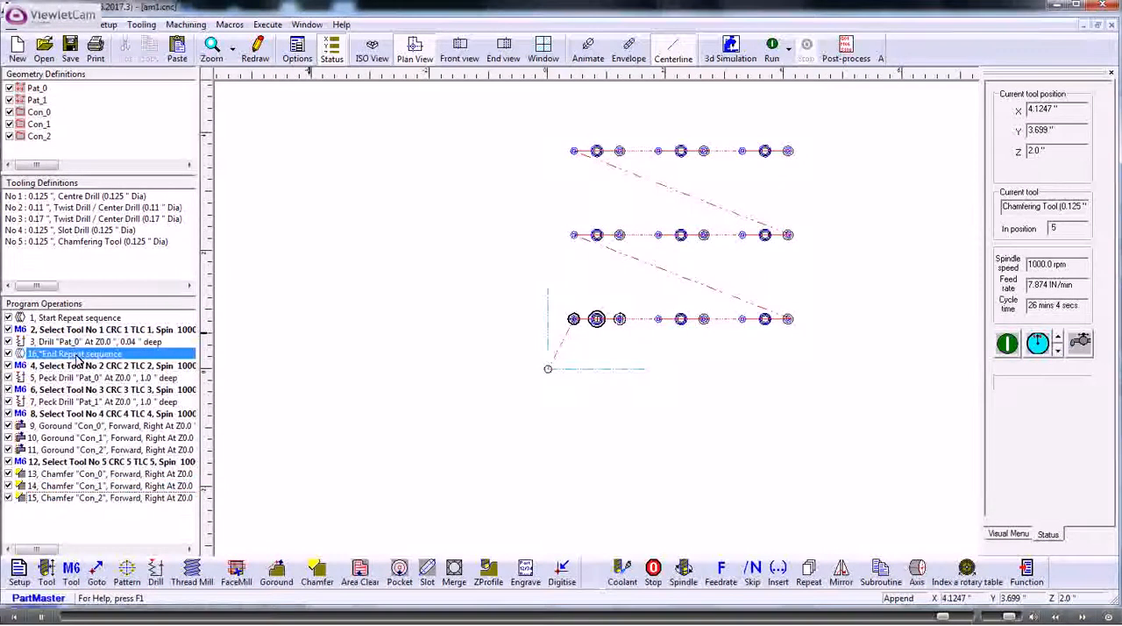
{"action": "left_click", "coordinate": [771, 49]}
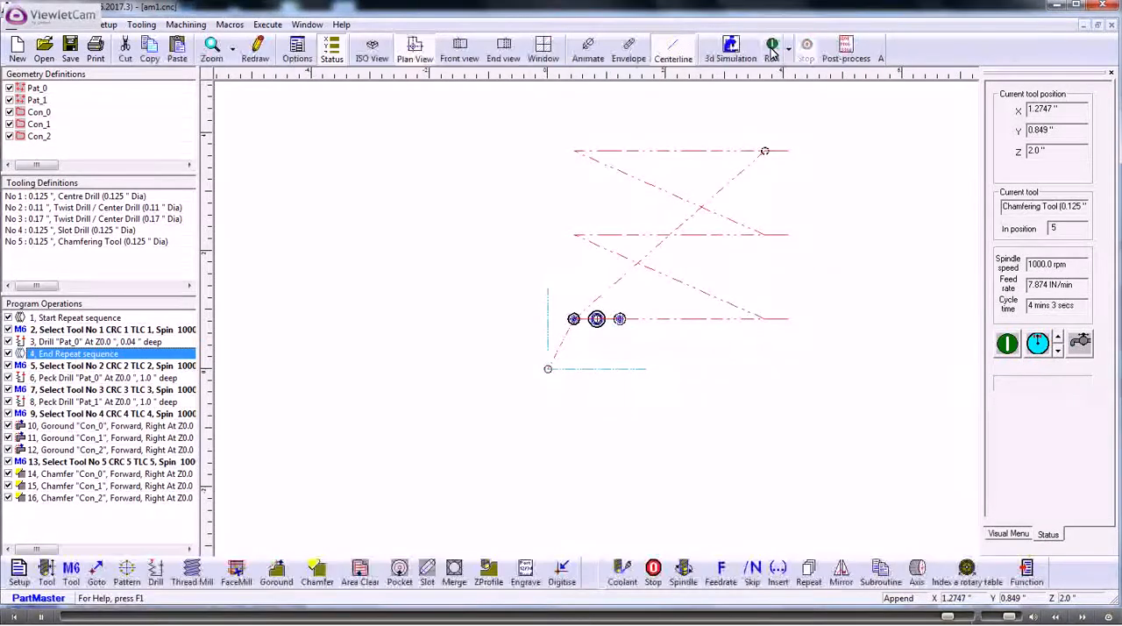